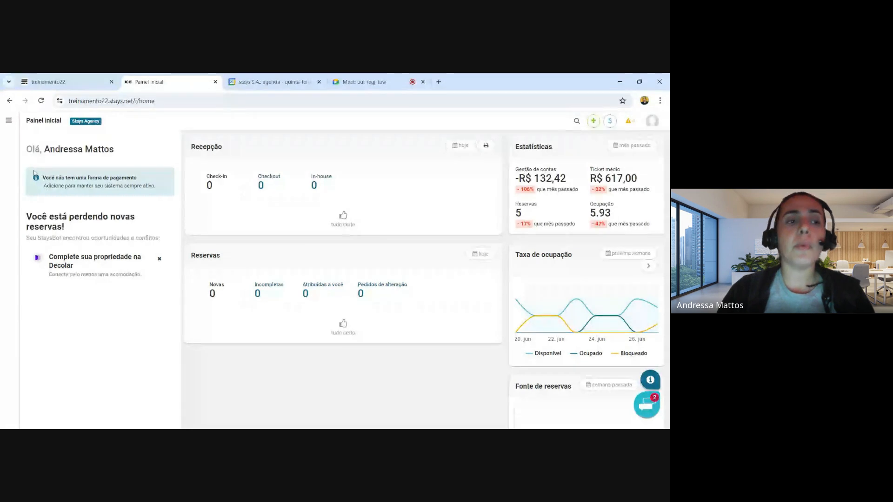
# Open the general price configuration (Configuração geral de preço) of Apartamento - 302 in Prédio Copacabana.
pyautogui.click(9, 121)
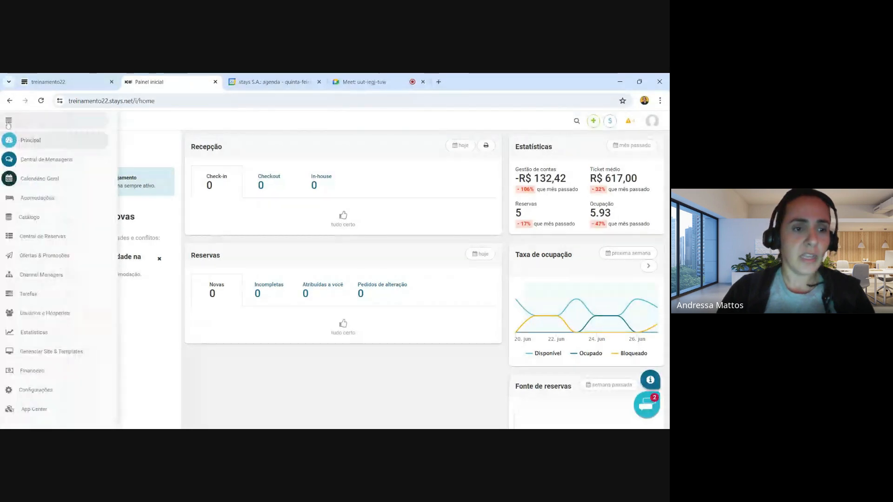
pyautogui.click(40, 199)
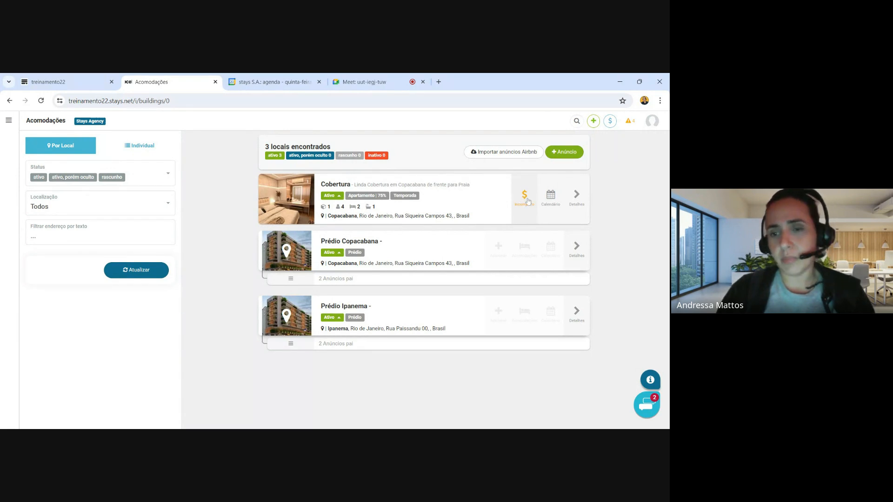
pyautogui.click(299, 280)
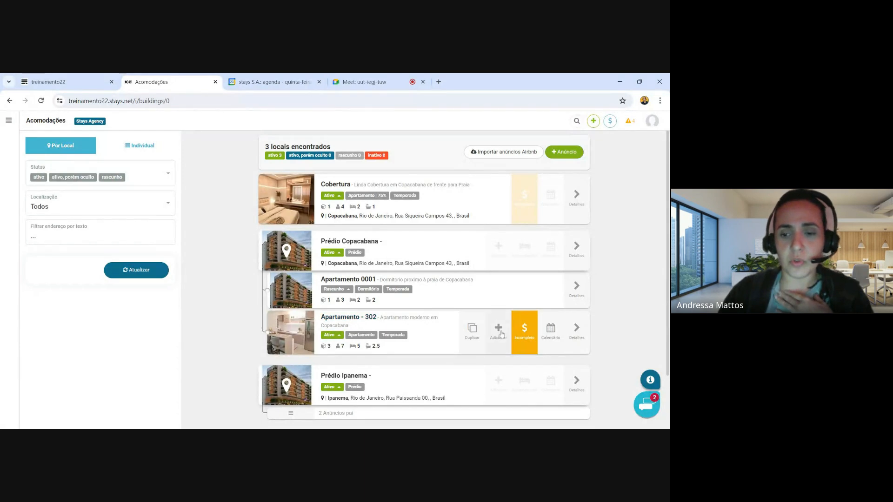
pyautogui.click(578, 331)
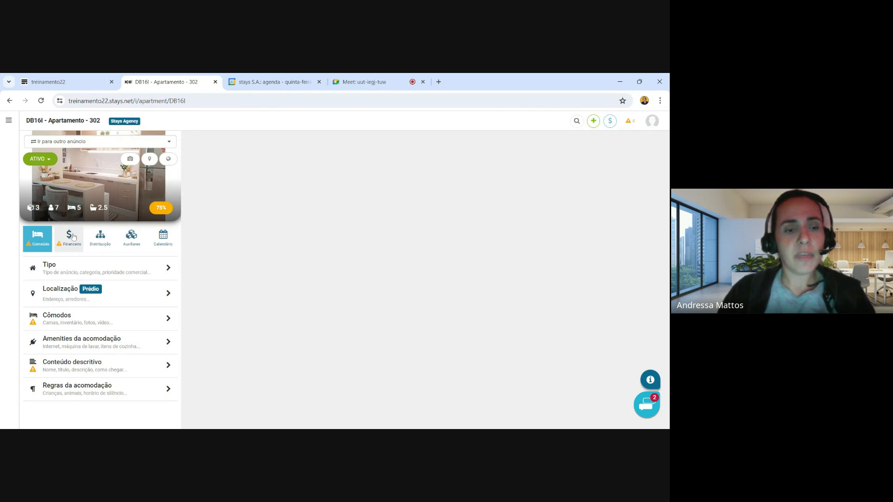
pyautogui.click(72, 237)
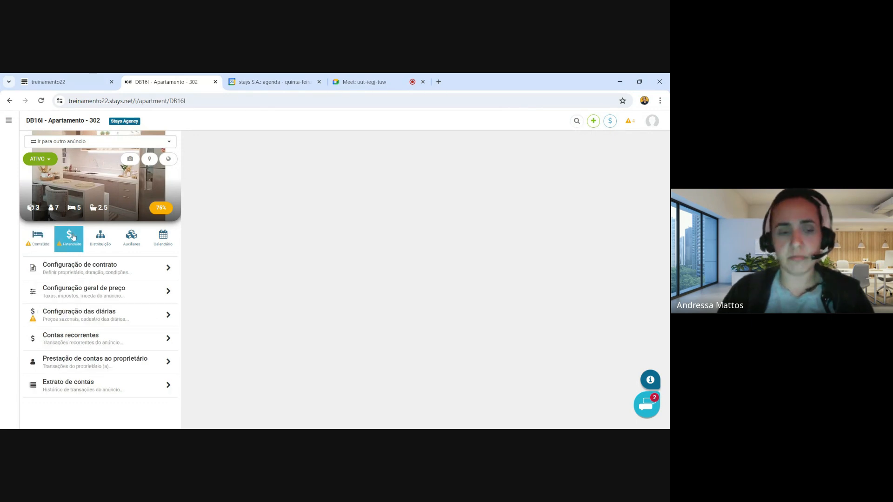
pyautogui.click(157, 296)
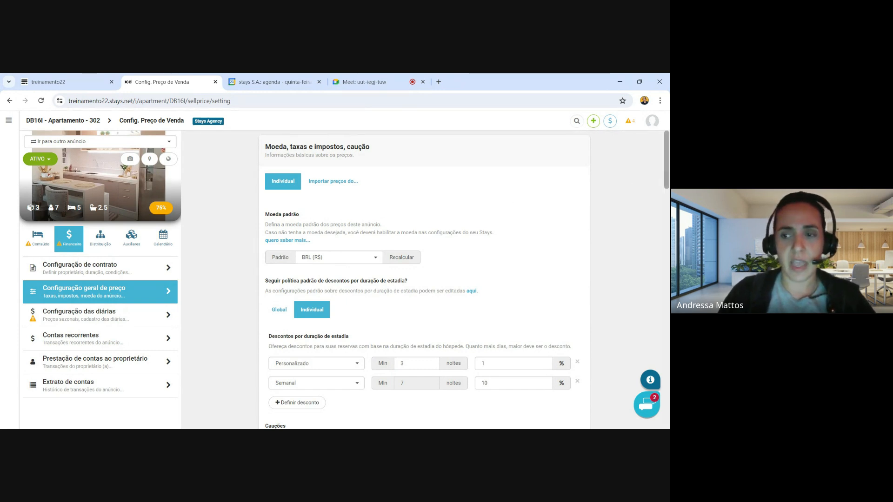
# Add a new entry to the length-of-stay discounts (Descontos por duração de estadia).
pyautogui.scroll(-6, 658, 177)
pyautogui.scroll(-6, 424, 279)
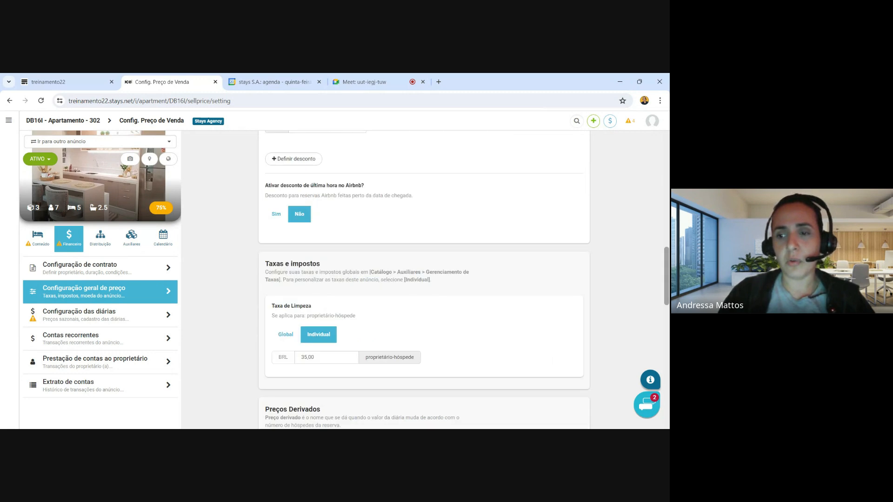
pyautogui.scroll(10, 666, 252)
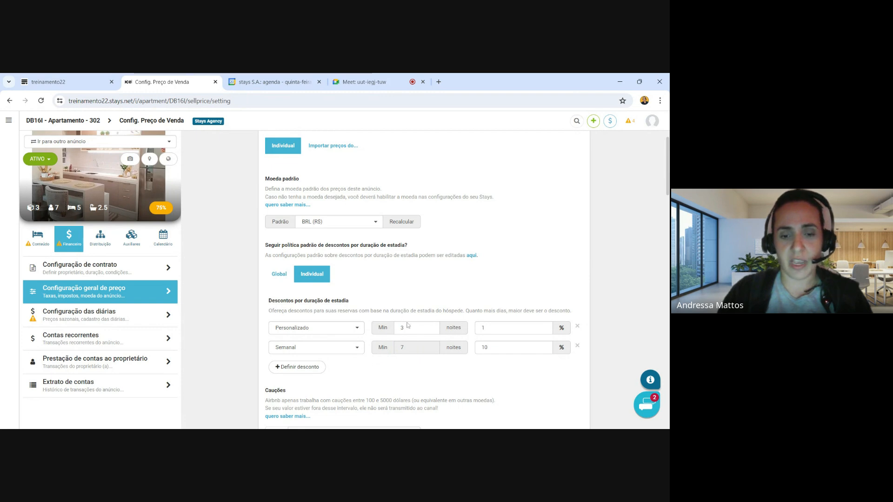
pyautogui.click(308, 368)
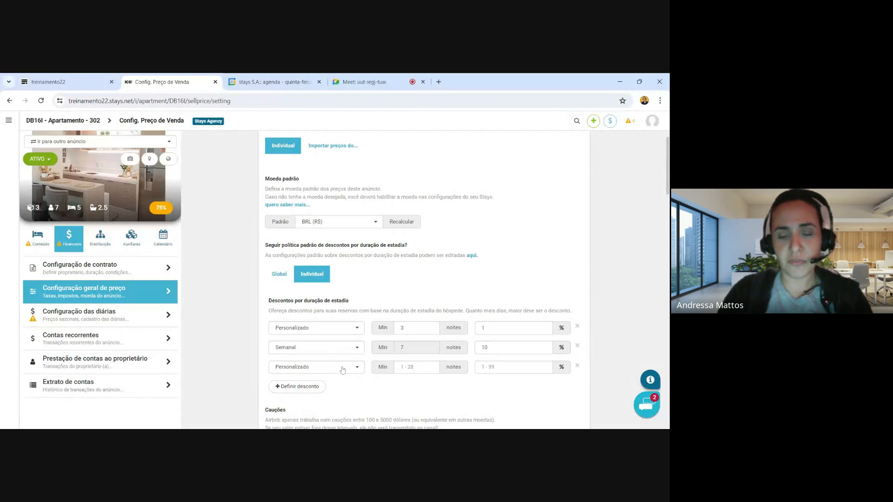
# Try the Mensal and Semanal types on the new length-of-stay discount, then return it to Personalizado.
pyautogui.click(351, 369)
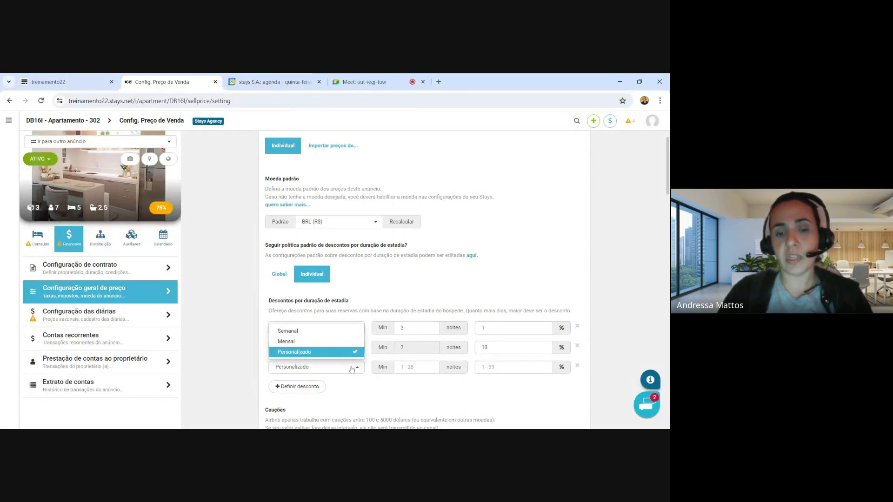
pyautogui.click(328, 343)
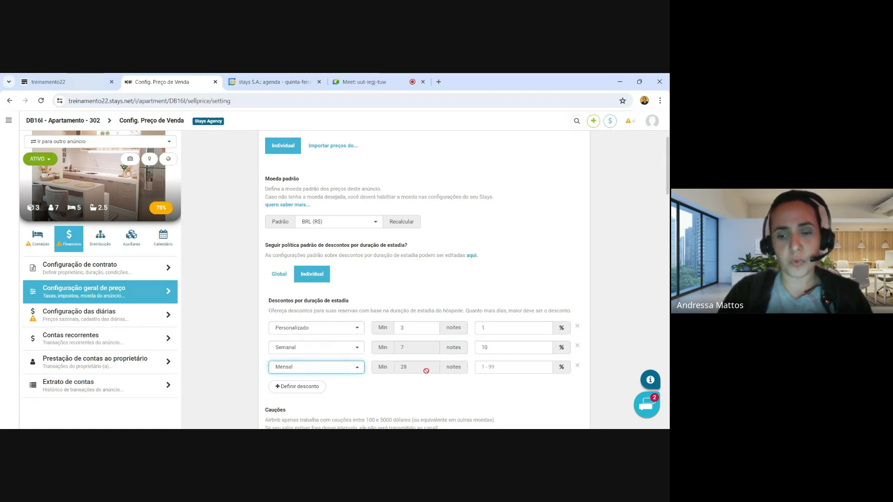
pyautogui.click(482, 367)
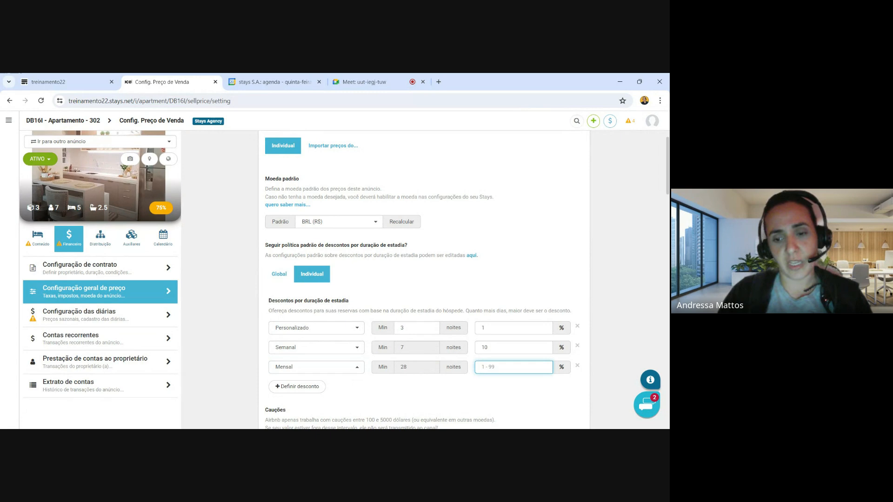
pyautogui.click(358, 368)
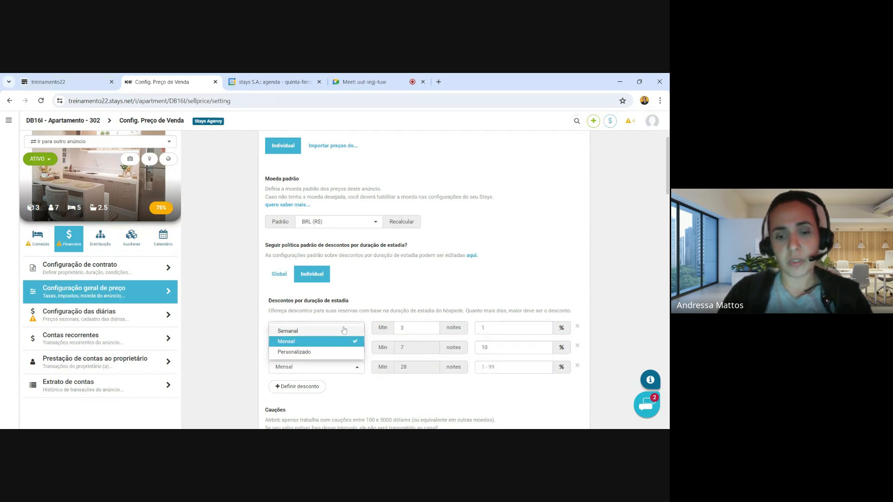
pyautogui.click(344, 330)
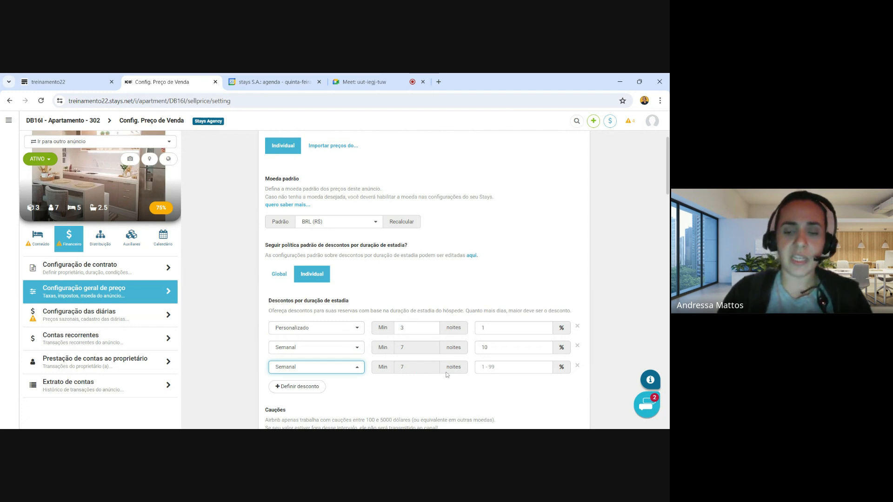
pyautogui.press('Tab')
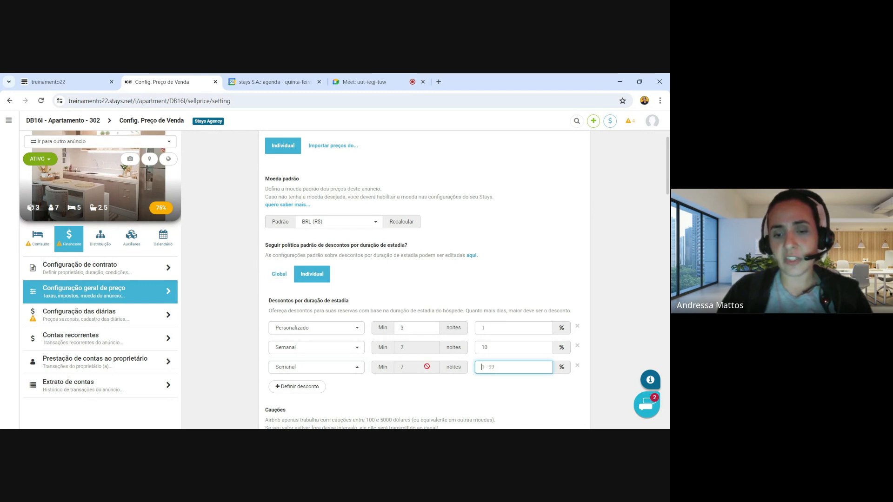
pyautogui.click(338, 372)
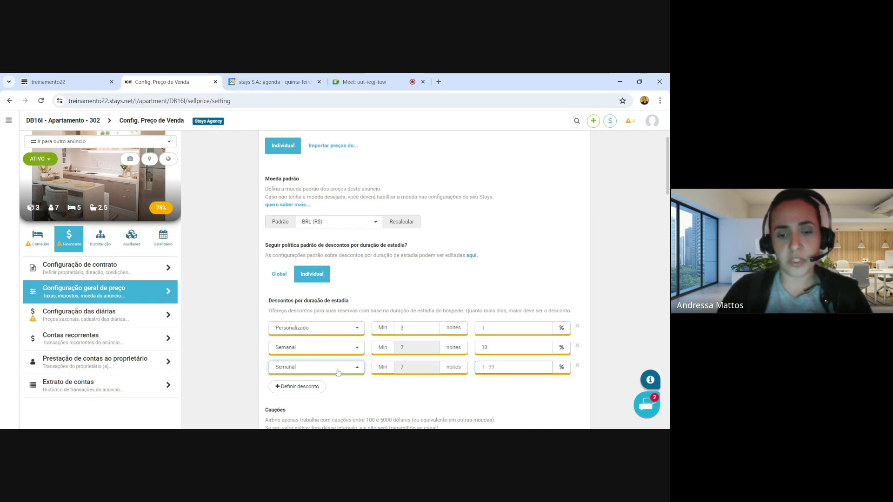
pyautogui.click(327, 352)
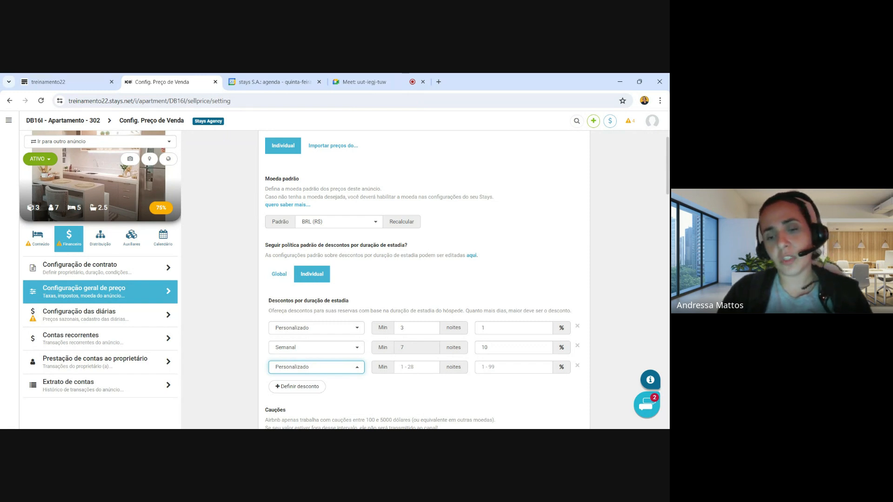
# Set the new Personalizado discount to a minimum of 10 nights at 15% and save the price settings.
pyautogui.click(402, 368)
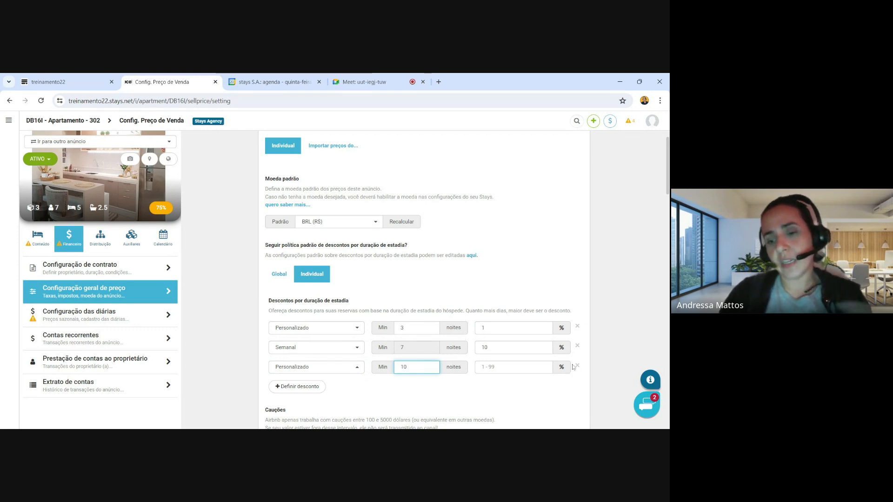
pyautogui.press('Tab')
pyautogui.write('10')
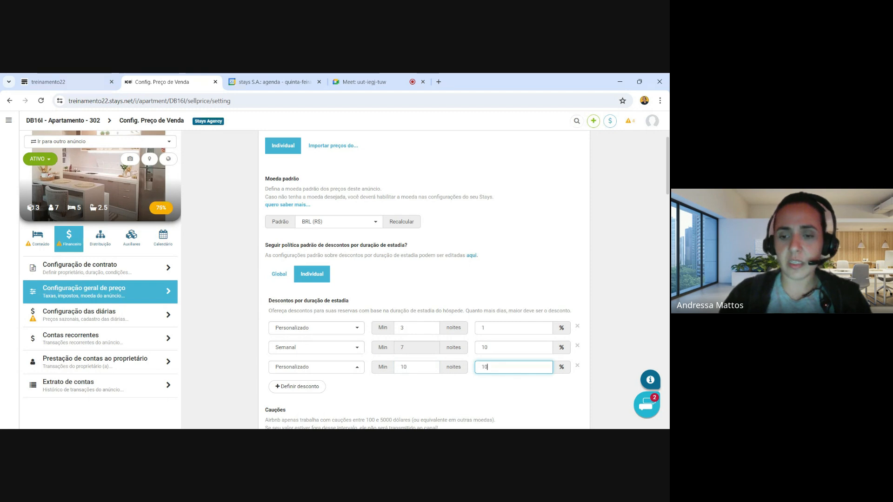
pyautogui.press('BackSpace')
pyautogui.write('5')
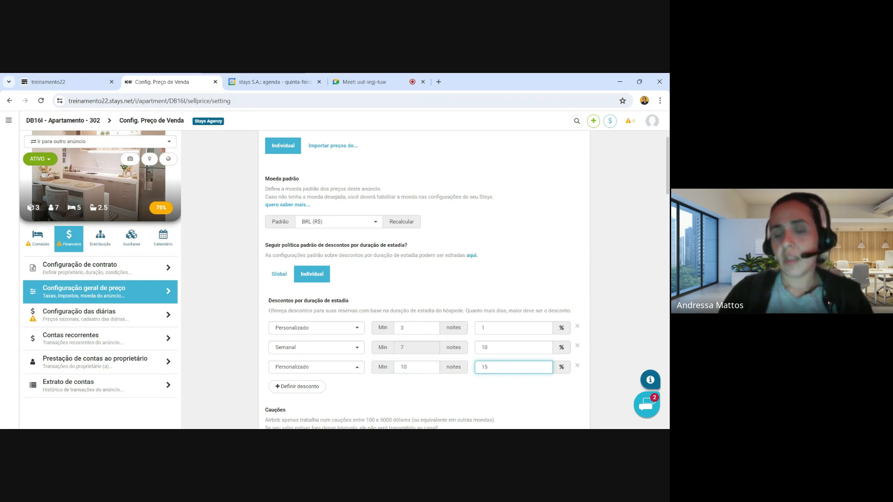
pyautogui.click(557, 202)
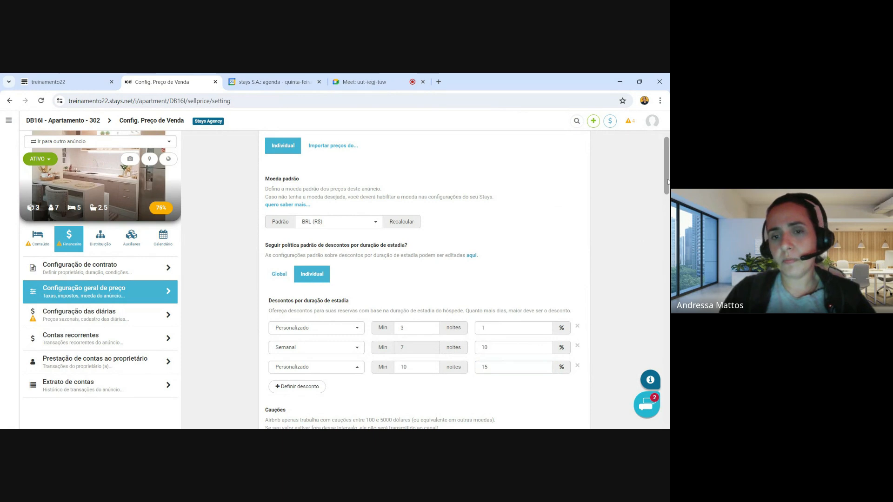
pyautogui.moveTo(667, 180); pyautogui.dragTo(667, 173)
pyautogui.click(574, 153)
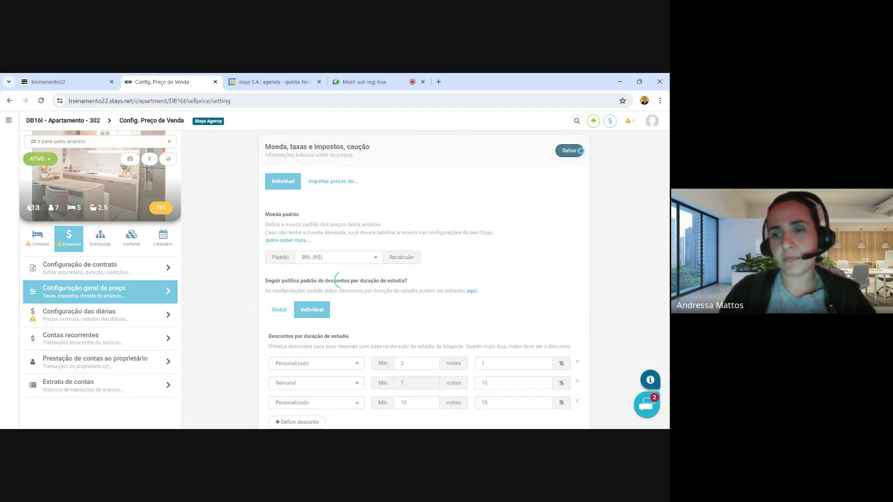
# Review the security deposit field (Cauções) and the Airbnb early bird discount under the dynamic pricing rules.
pyautogui.moveTo(667, 177); pyautogui.dragTo(666, 218)
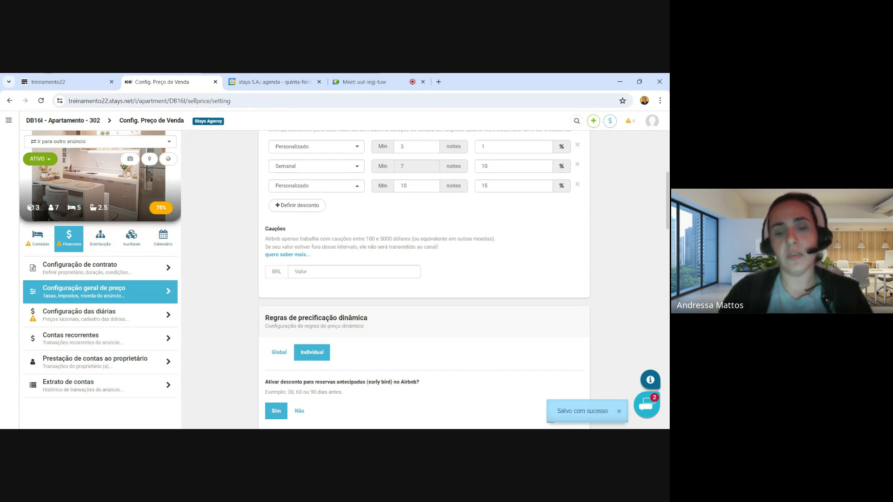
pyautogui.click(333, 271)
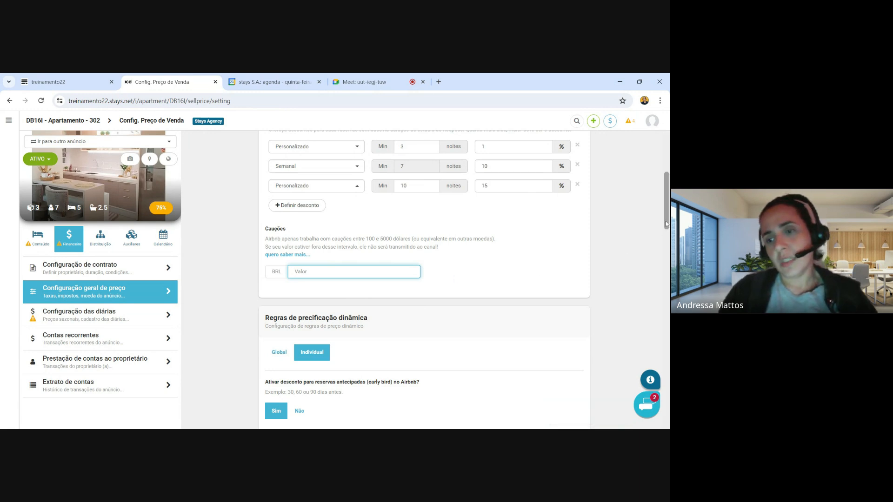
pyautogui.scroll(-3, 666, 227)
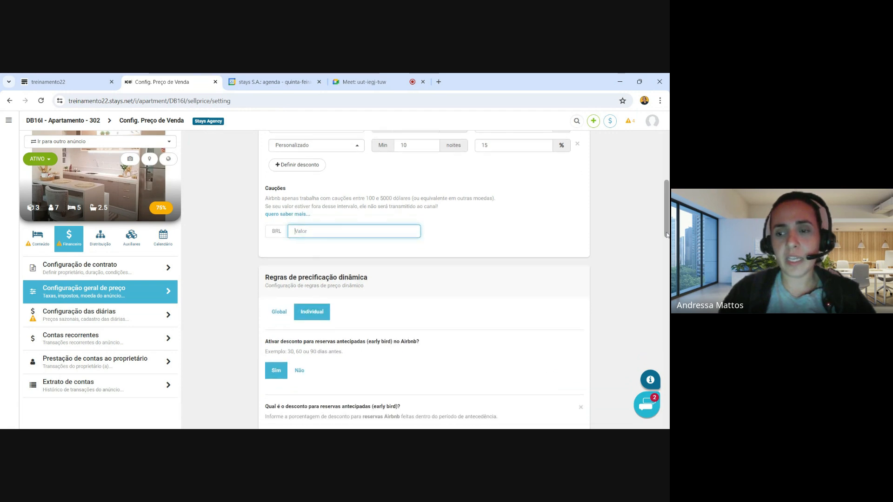
pyautogui.scroll(-1, 665, 226)
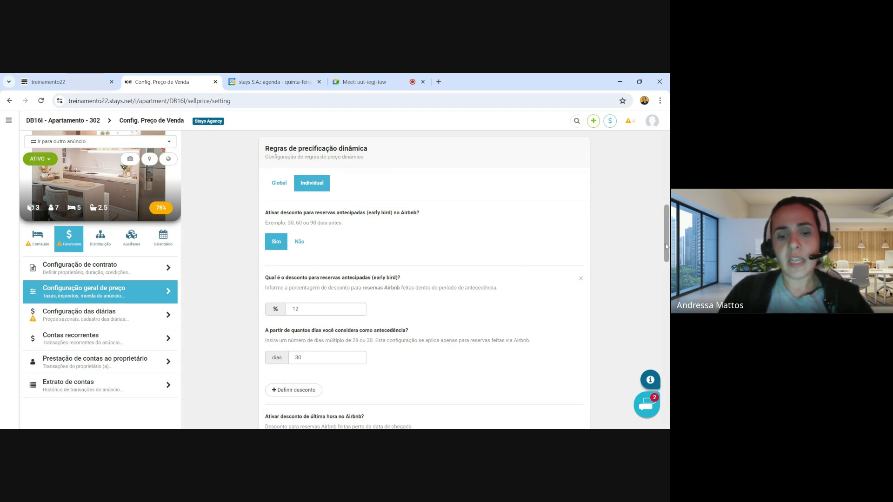
# Enable the last-minute discount for Airbnb bookings in the dynamic pricing rules.
pyautogui.moveTo(666, 248); pyautogui.dragTo(666, 260)
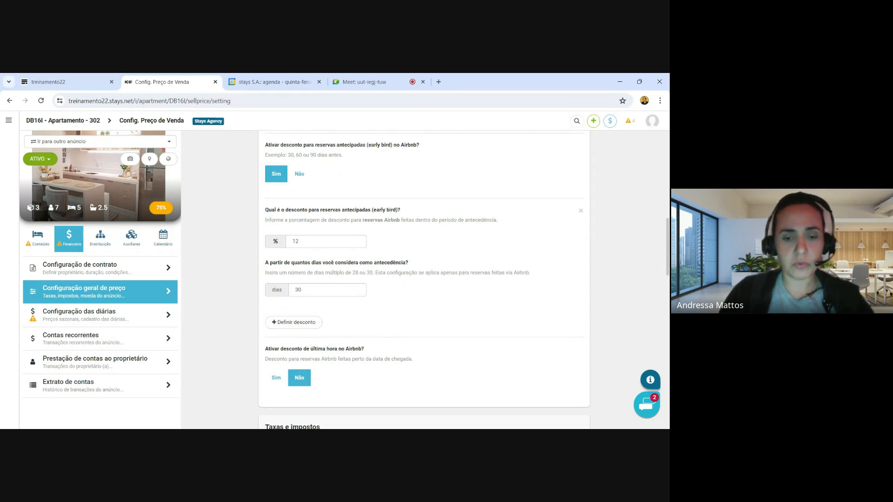
pyautogui.moveTo(666, 264); pyautogui.dragTo(666, 277)
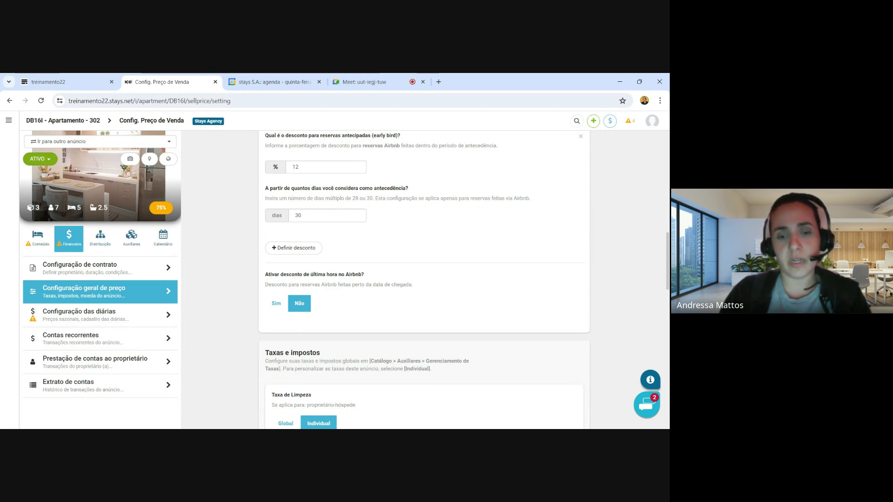
pyautogui.click(275, 304)
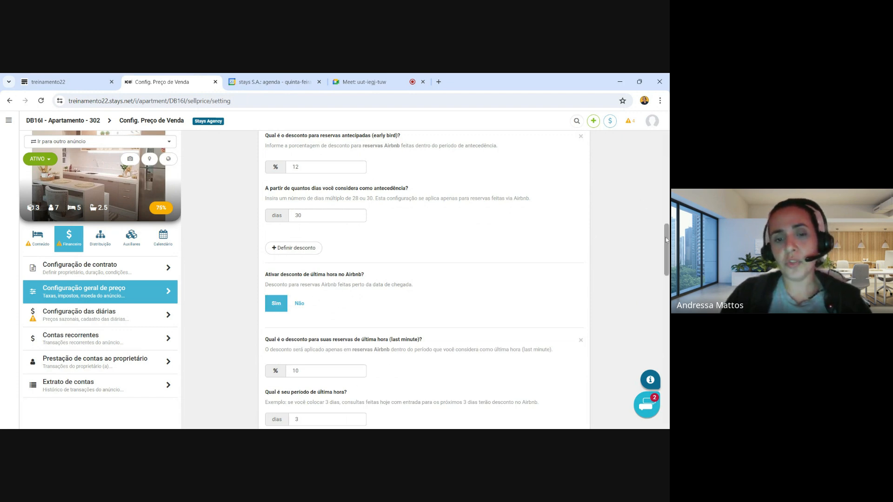
pyautogui.scroll(-2, 666, 240)
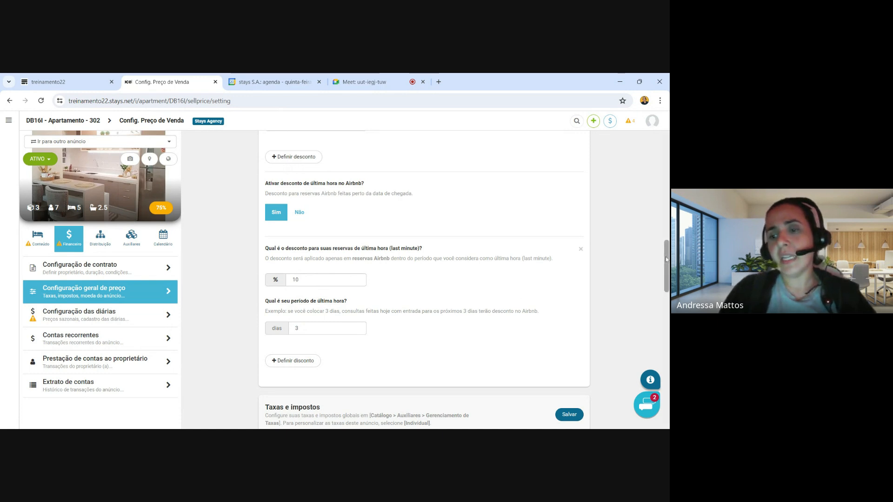
# Toggle the Individual option of the cleaning fee (Taxa de Limpeza) off and back on.
pyautogui.moveTo(667, 260); pyautogui.dragTo(668, 294)
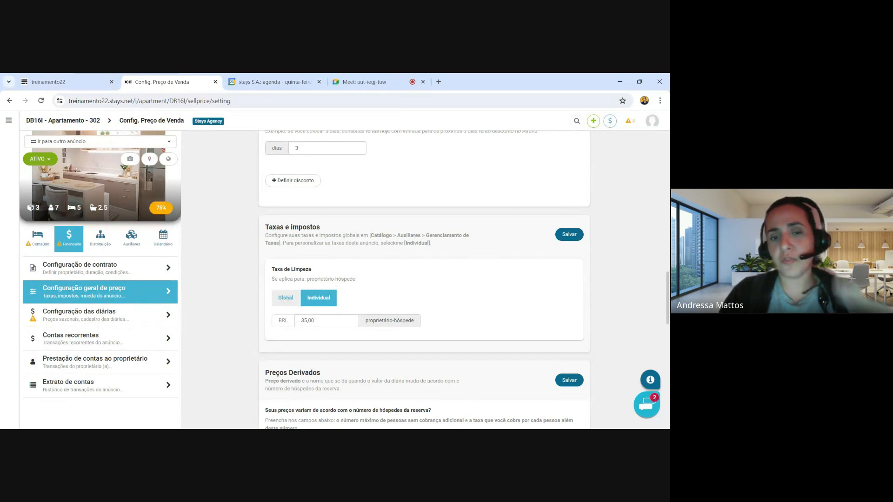
pyautogui.click(333, 296)
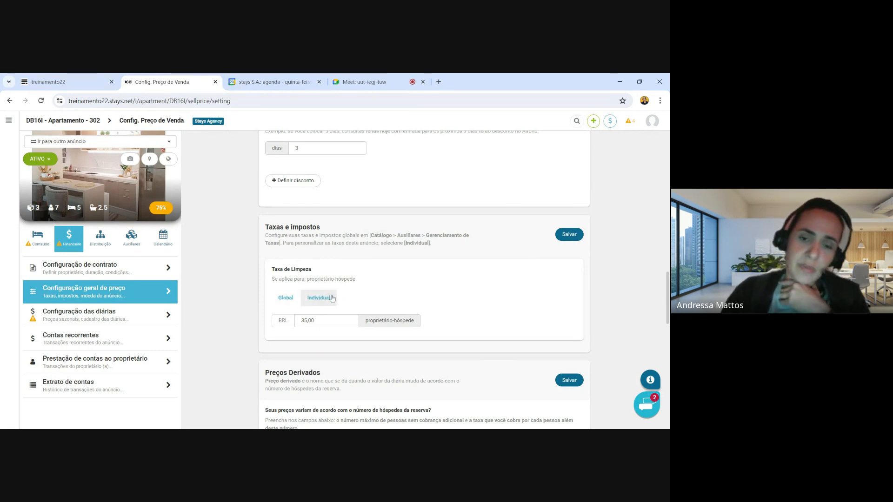
pyautogui.click(333, 300)
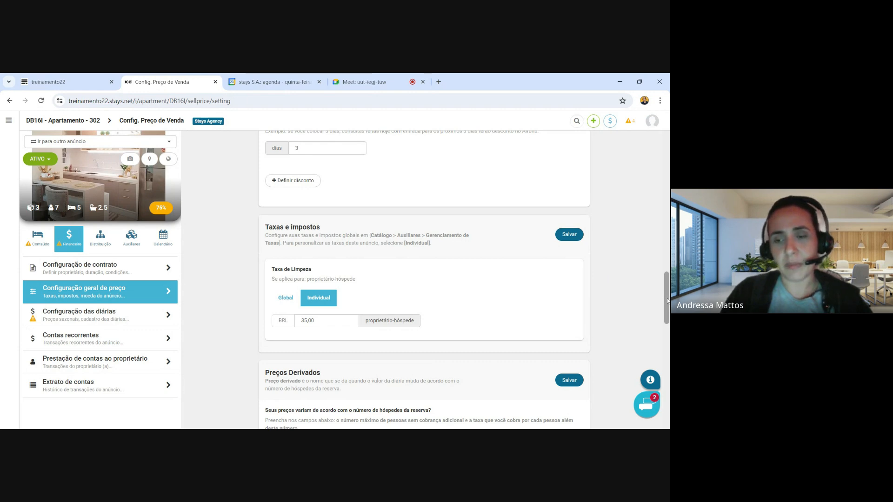
# Switch the additional-guest charge under Preços Derivados to Porcentagem and back to Valor fixo.
pyautogui.moveTo(667, 300); pyautogui.dragTo(667, 338)
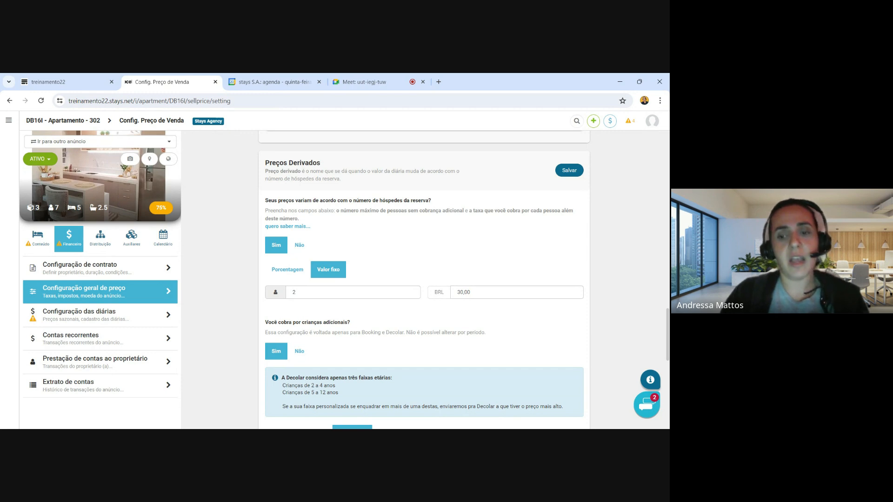
pyautogui.click(285, 272)
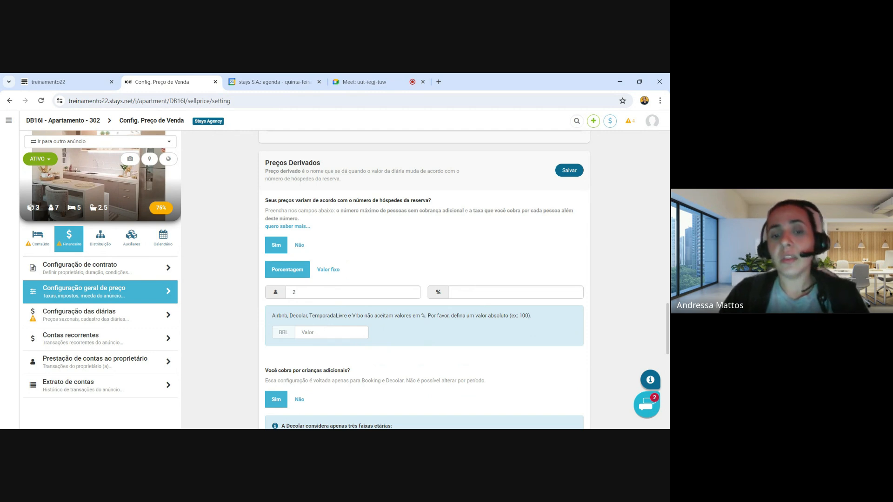
pyautogui.click(328, 270)
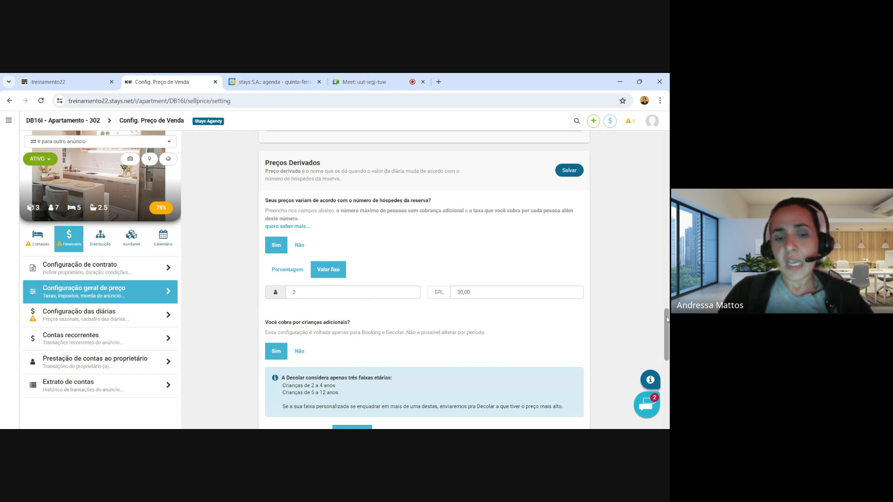
# Examine the additional-children charge and its age range under Preços Derivados, keeping the Por criança option.
pyautogui.scroll(-2, 667, 320)
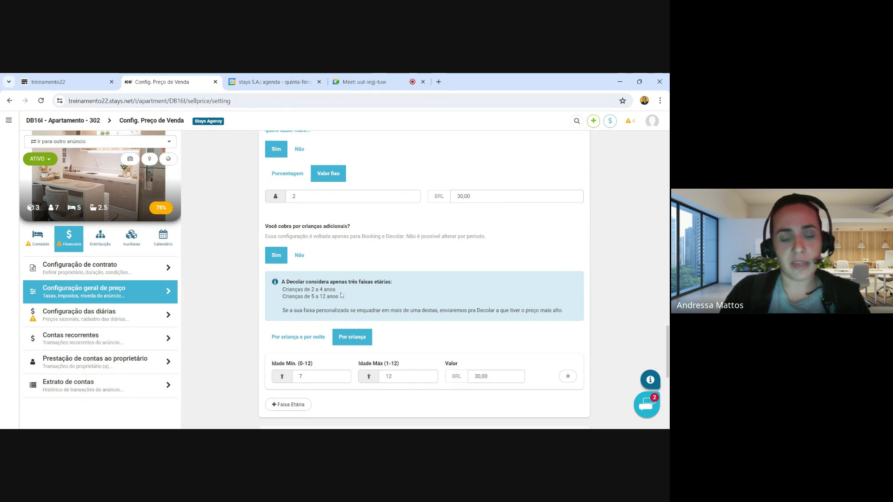
pyautogui.click(301, 376)
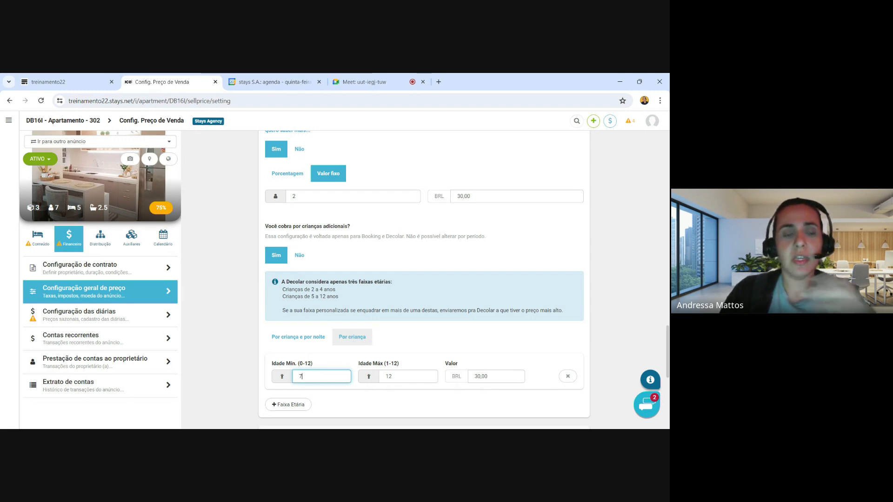
pyautogui.click(352, 336)
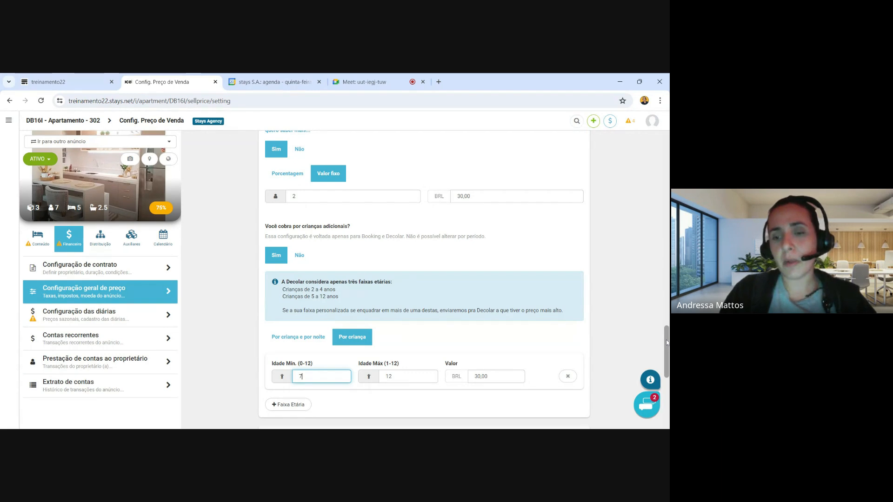
# Try 30% as the Garantia de reserva condition, set it back to 50% and save the section.
pyautogui.moveTo(667, 342); pyautogui.dragTo(668, 386)
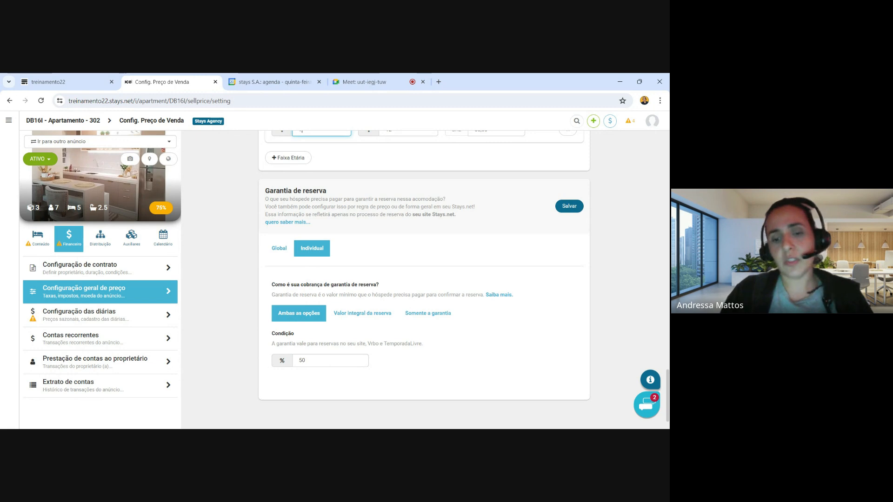
pyautogui.click(329, 360)
pyautogui.write('30')
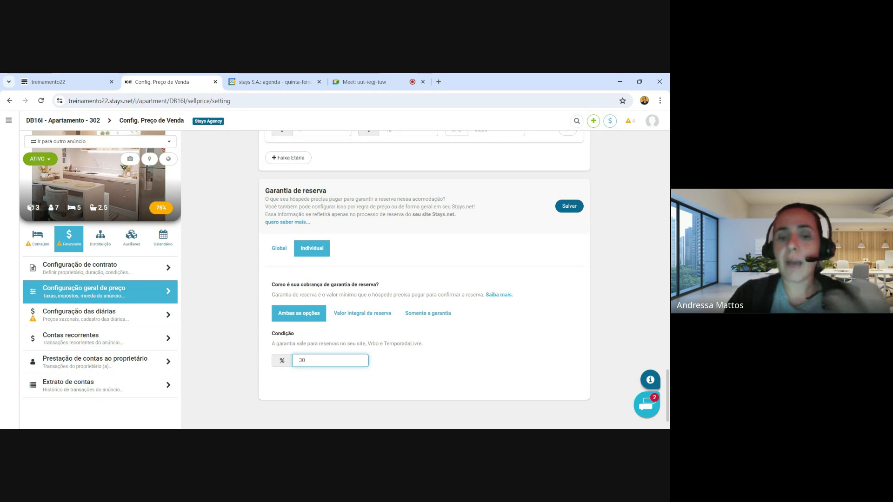
pyautogui.press('BackSpace')
pyautogui.press('BackSpace')
pyautogui.write('50')
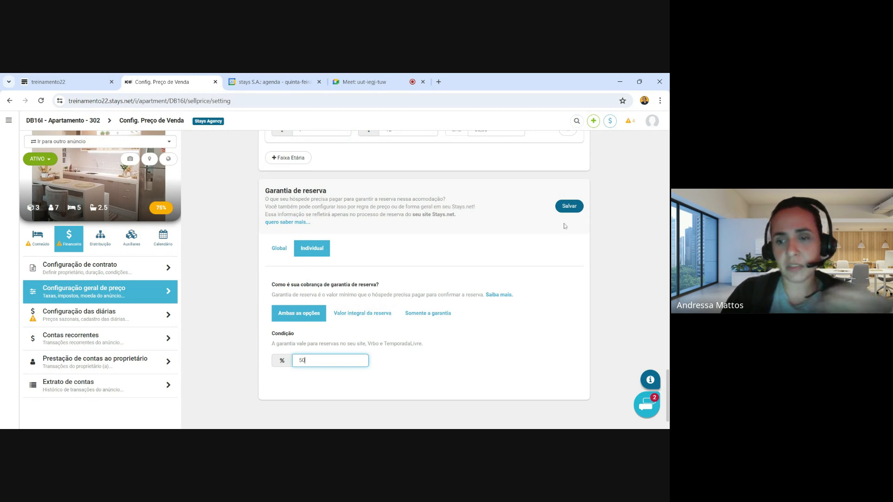
pyautogui.click(568, 208)
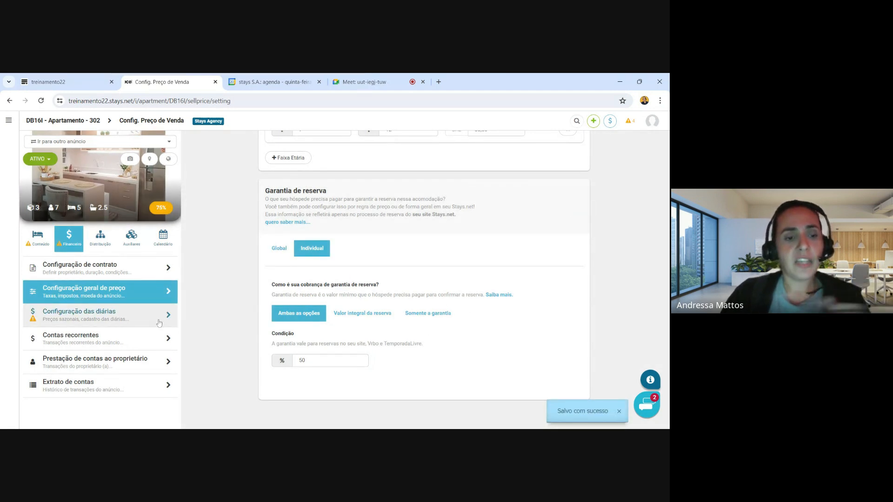
# Open the listing's daily rate configuration and examine the average price and occupancy of similar accommodations using airdna as the source.
pyautogui.click(114, 321)
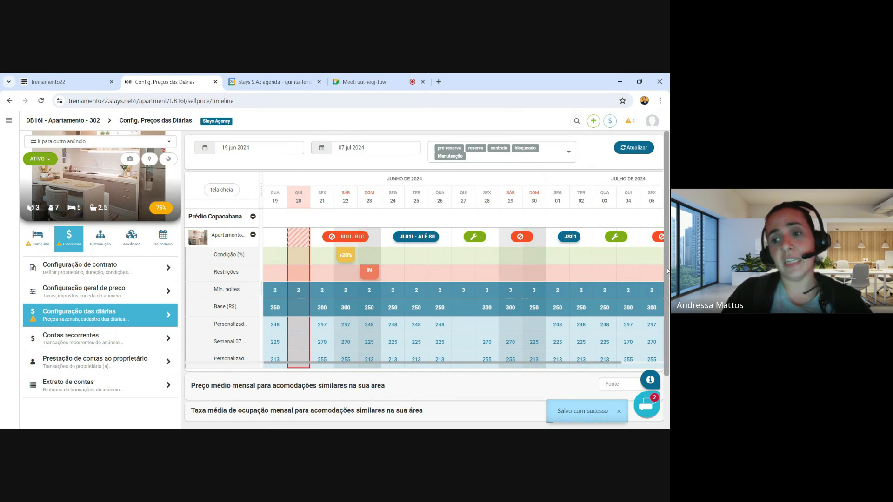
pyautogui.scroll(-2, 667, 273)
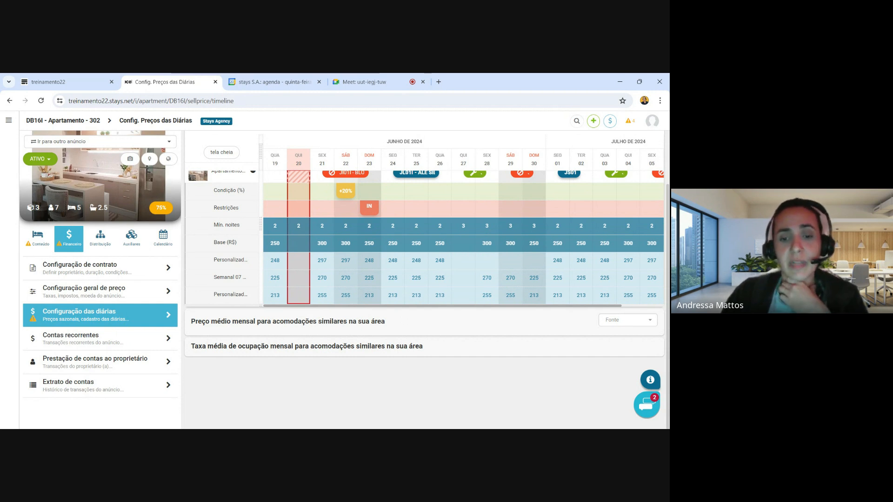
pyautogui.click(626, 320)
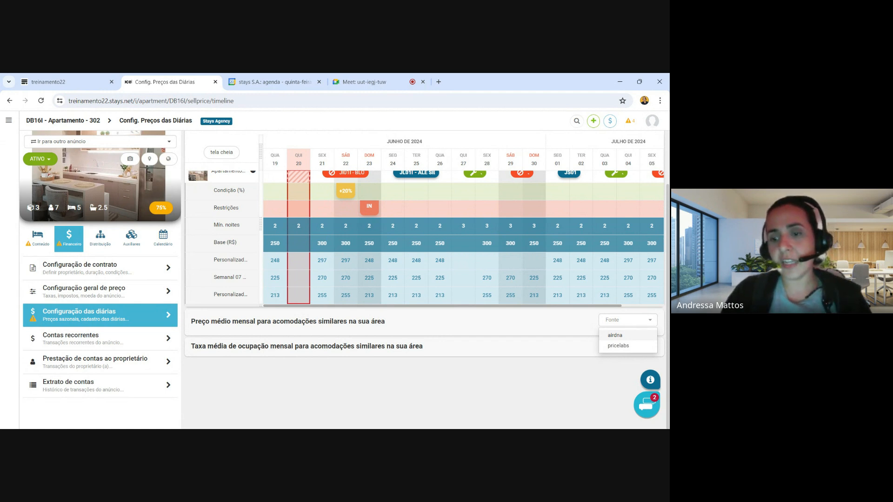
pyautogui.click(614, 336)
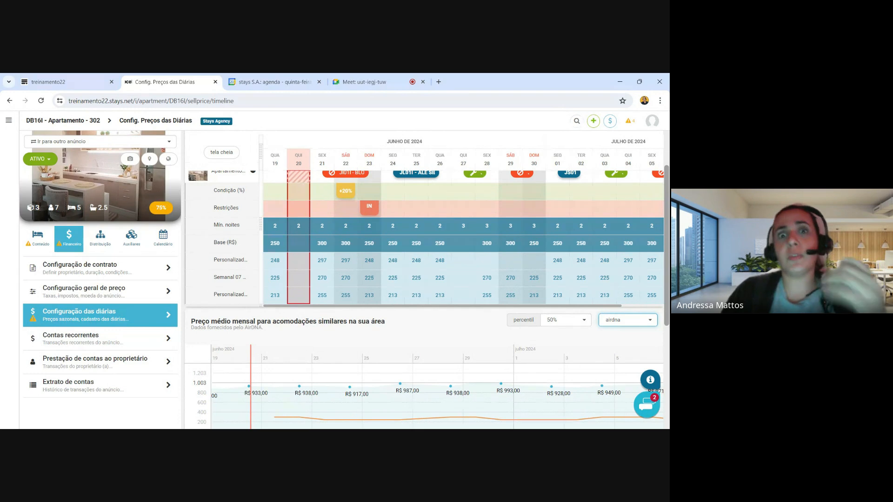
pyautogui.scroll(-1, 668, 225)
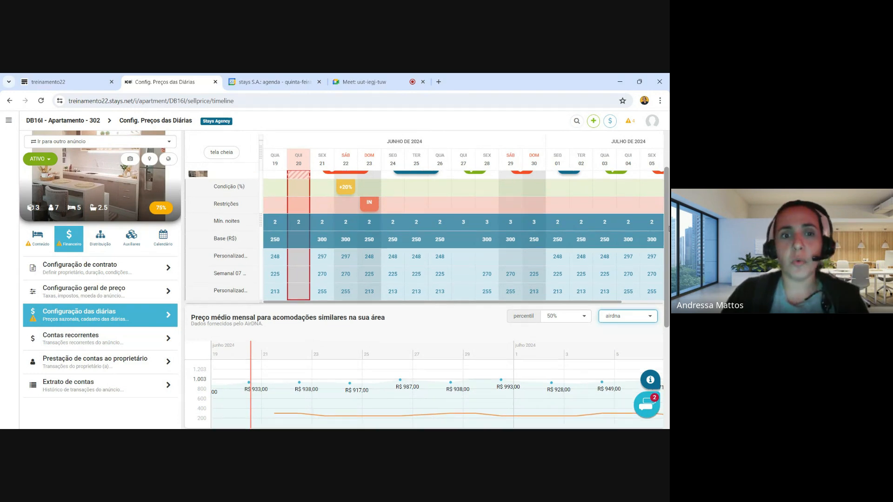
pyautogui.scroll(-1, 668, 224)
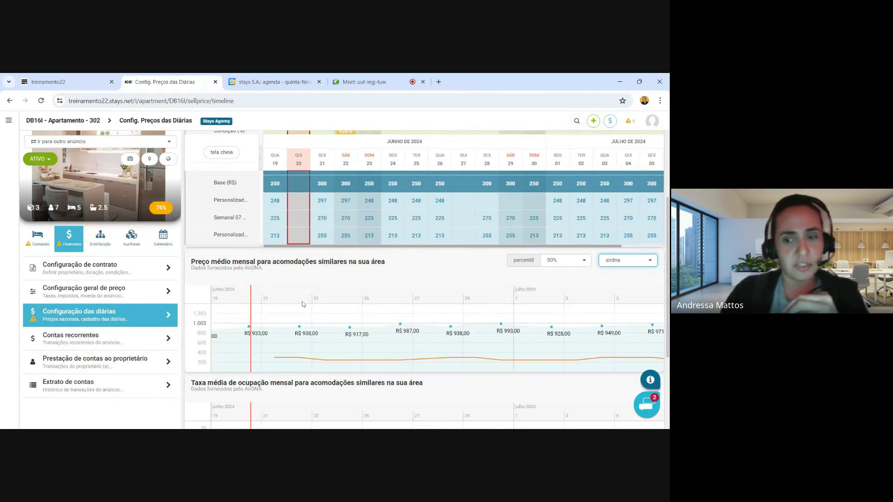
pyautogui.moveTo(667, 249); pyautogui.dragTo(666, 277)
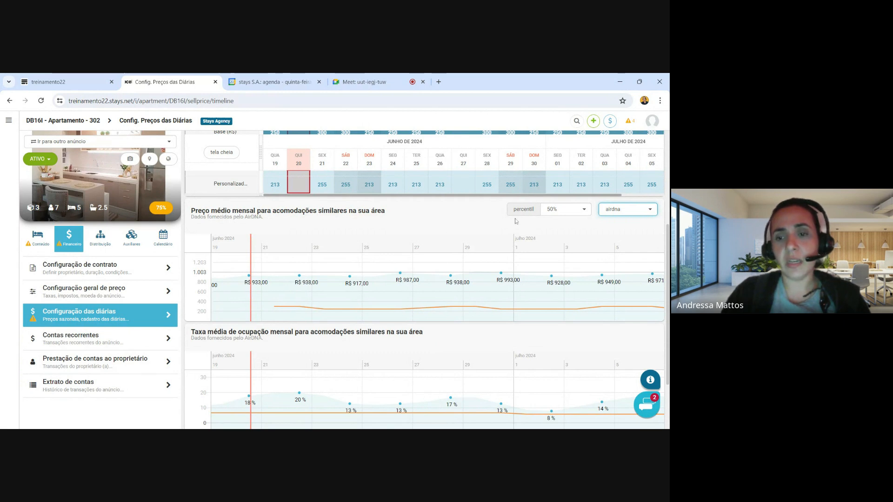
# Set the percentile of the average monthly price chart to 90% and compare it with the occupancy chart.
pyautogui.click(560, 210)
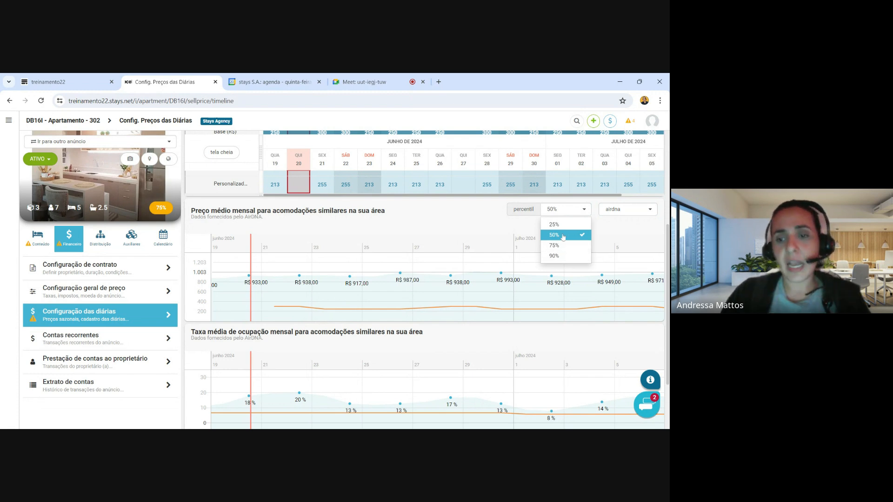
pyautogui.click(562, 236)
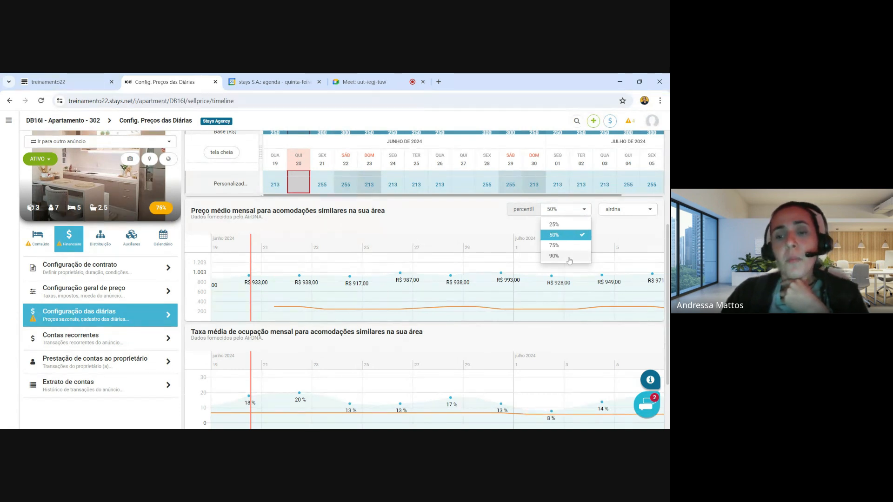
pyautogui.click(569, 259)
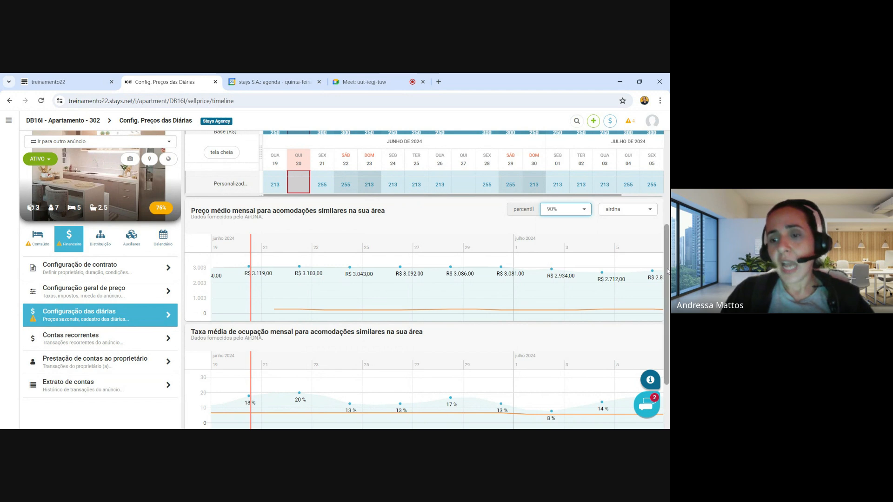
pyautogui.moveTo(666, 273); pyautogui.dragTo(665, 310)
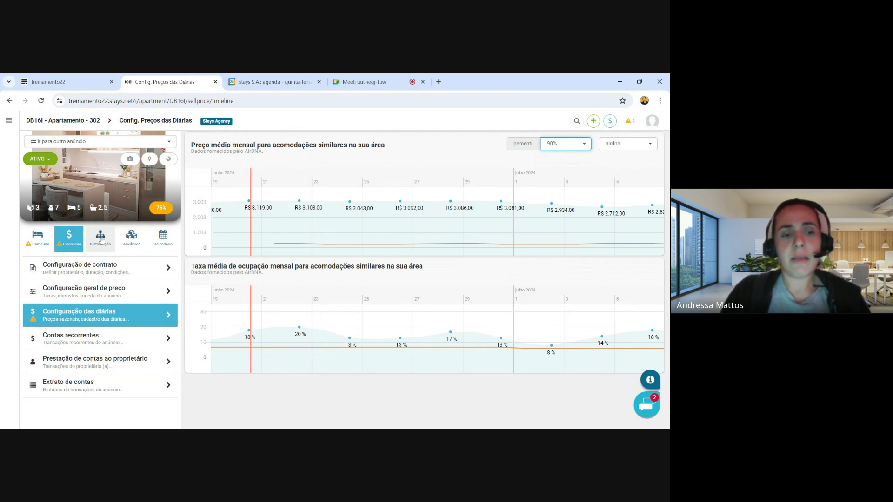
# Open the listing's Configurações sobre reservas and review the instant booking and last-minute restriction sections.
pyautogui.click(102, 241)
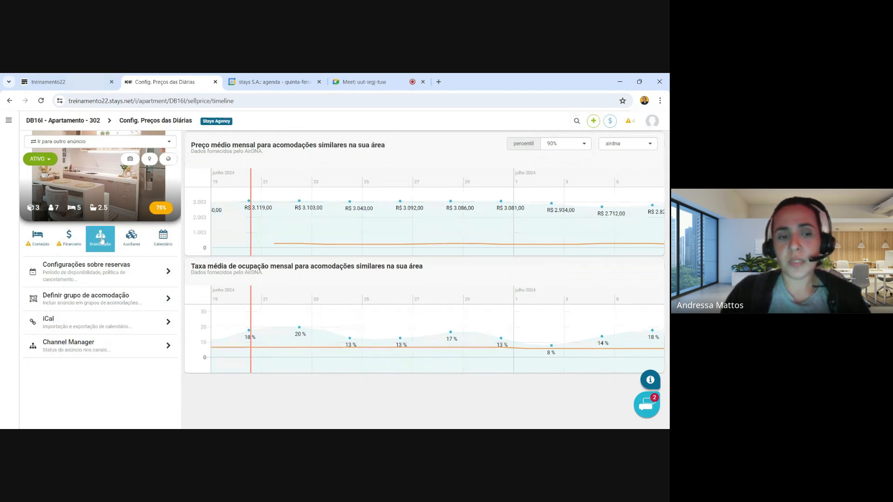
pyautogui.click(127, 275)
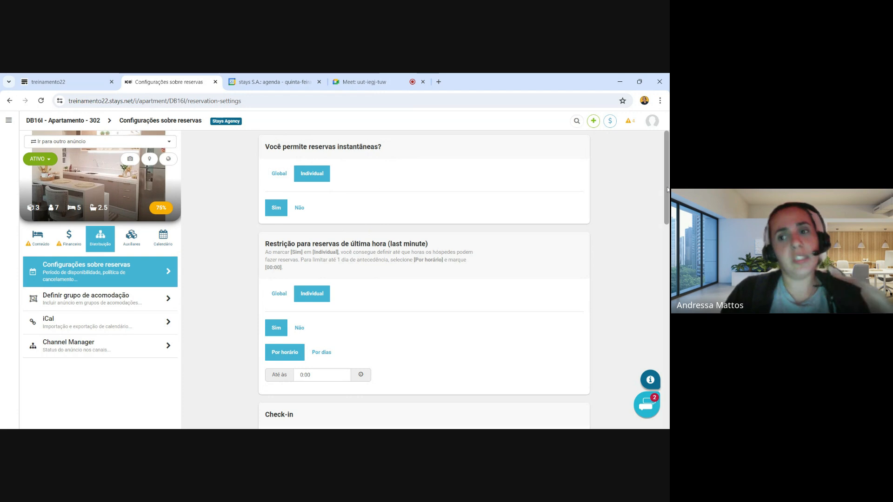
pyautogui.moveTo(667, 191); pyautogui.dragTo(667, 219)
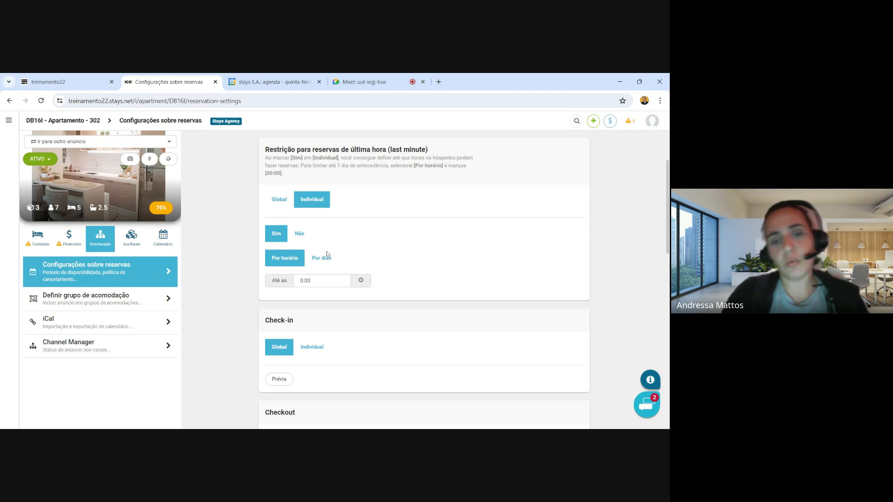
# Switch the last-minute booking restriction to Por dias and back to Por horário.
pyautogui.click(296, 264)
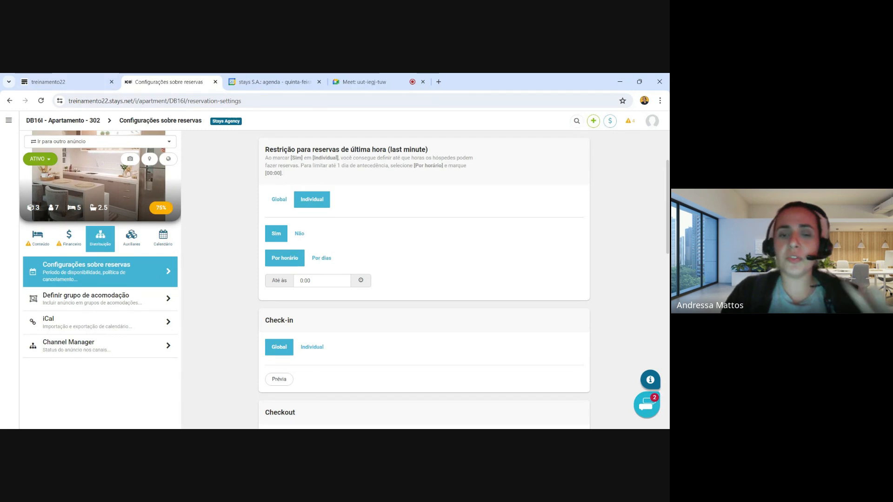
pyautogui.click(321, 259)
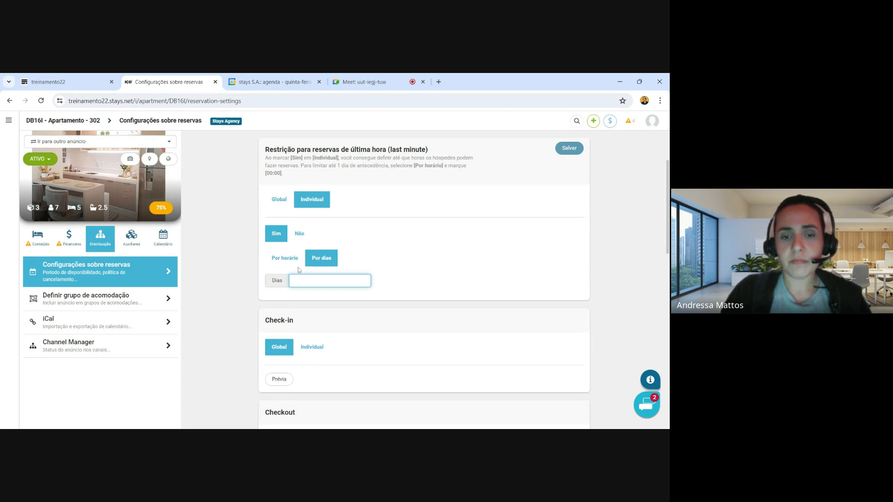
pyautogui.click(285, 258)
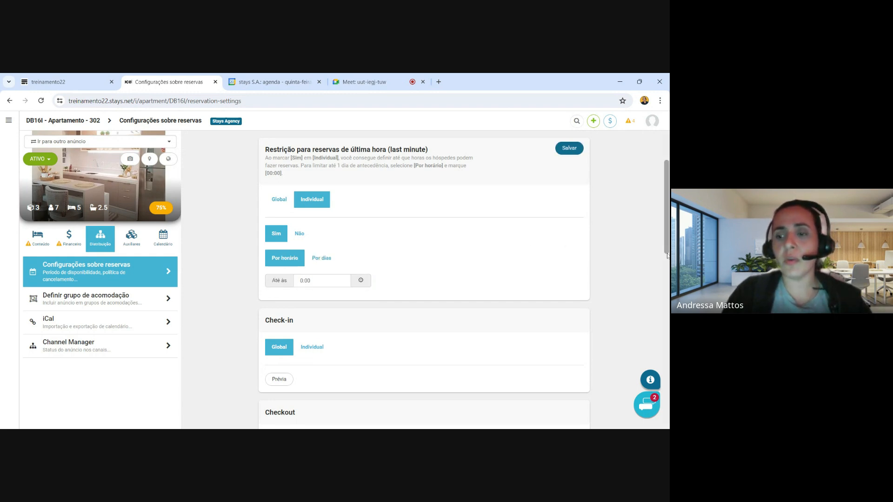
# Preview the global check-in rules, switch Check-in to Individual and review its hours and early check-in fee.
pyautogui.moveTo(666, 250); pyautogui.dragTo(666, 305)
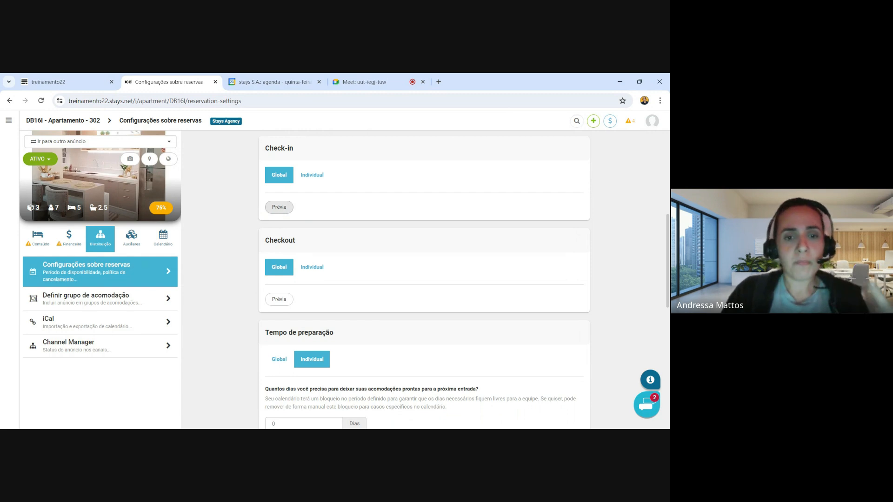
pyautogui.click(281, 210)
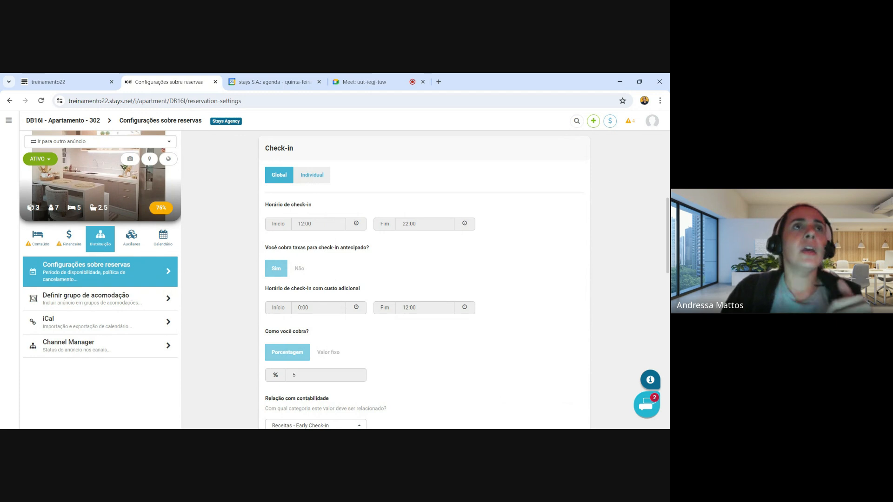
pyautogui.click(276, 180)
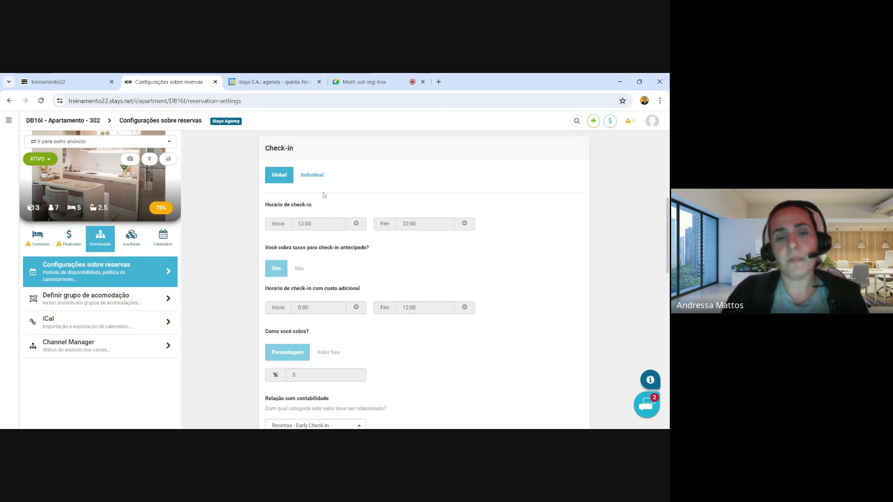
pyautogui.click(313, 175)
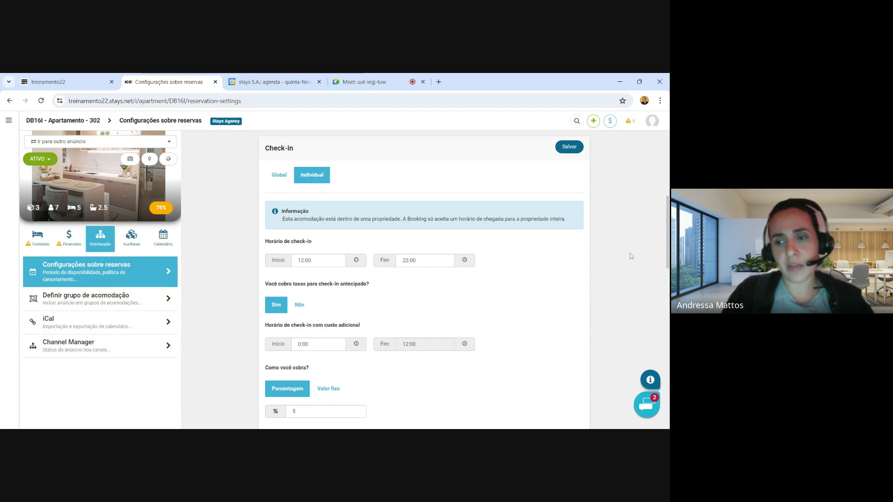
pyautogui.scroll(-2, 664, 235)
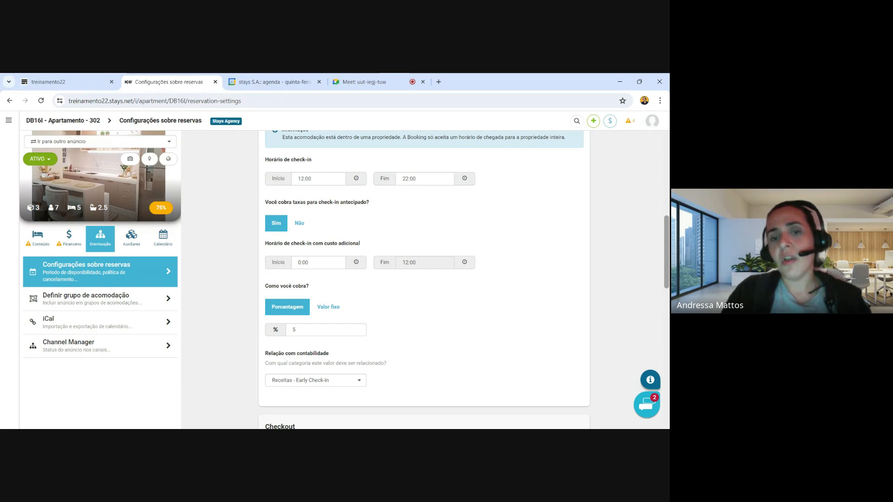
# Switch the Checkout settings to Individual and back to Global.
pyautogui.moveTo(666, 273); pyautogui.dragTo(667, 338)
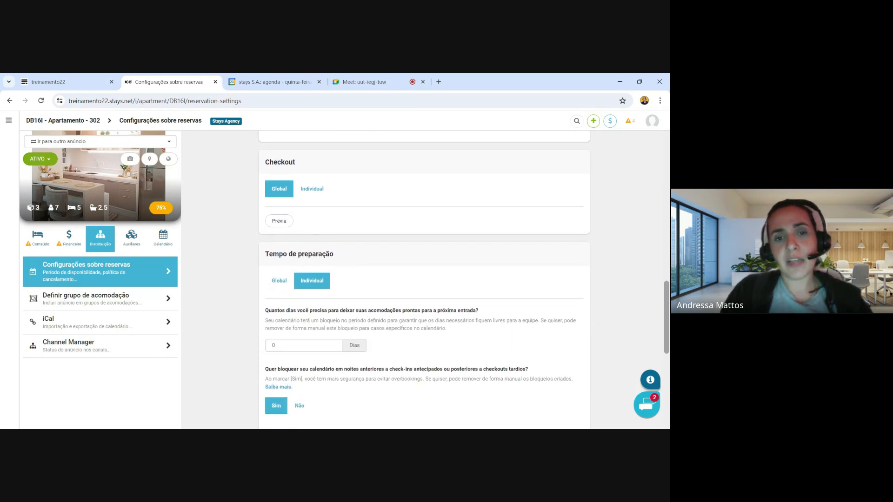
pyautogui.click(310, 191)
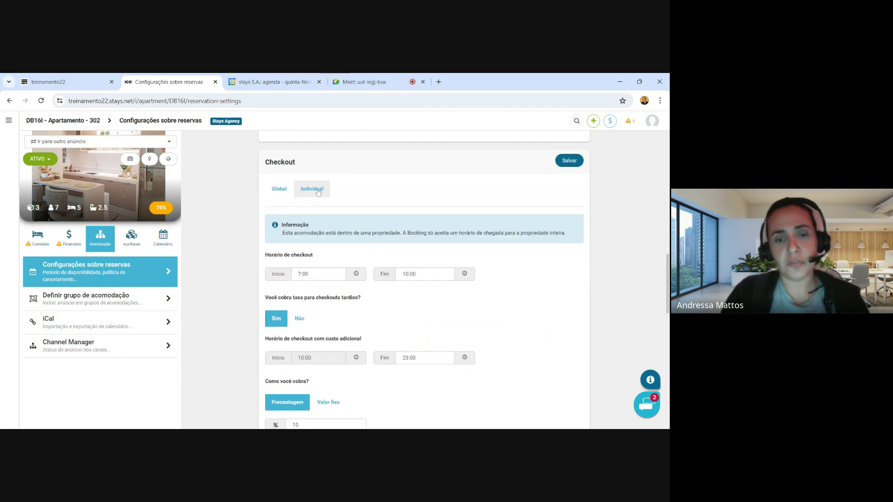
pyautogui.click(277, 191)
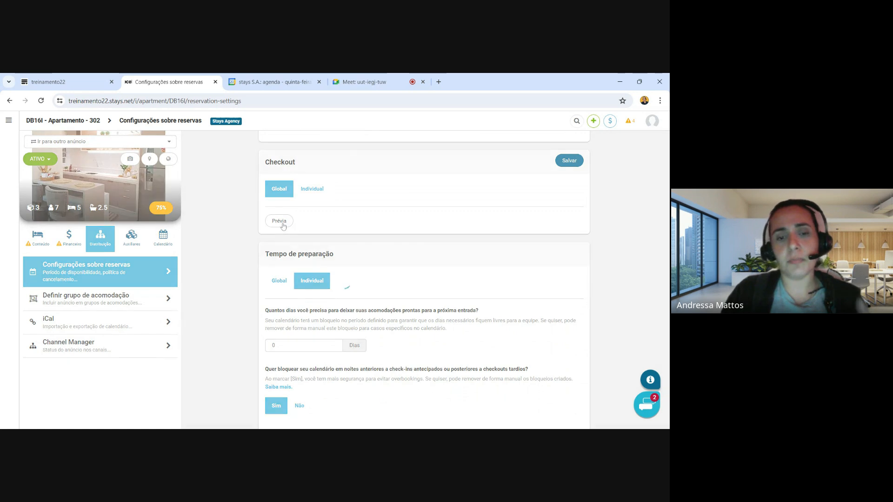
# Preview the global Checkout rules and examine the listing's Tempo de preparação settings.
pyautogui.click(280, 222)
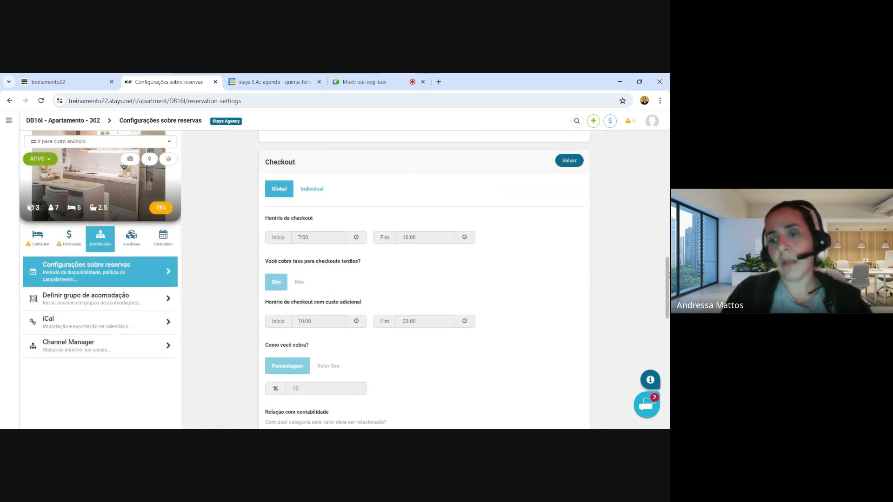
pyautogui.moveTo(667, 274); pyautogui.dragTo(667, 342)
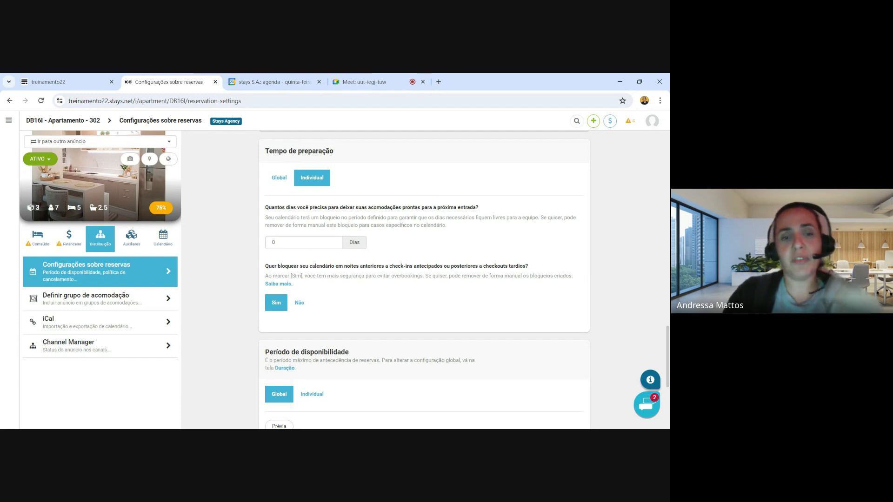
pyautogui.click(303, 243)
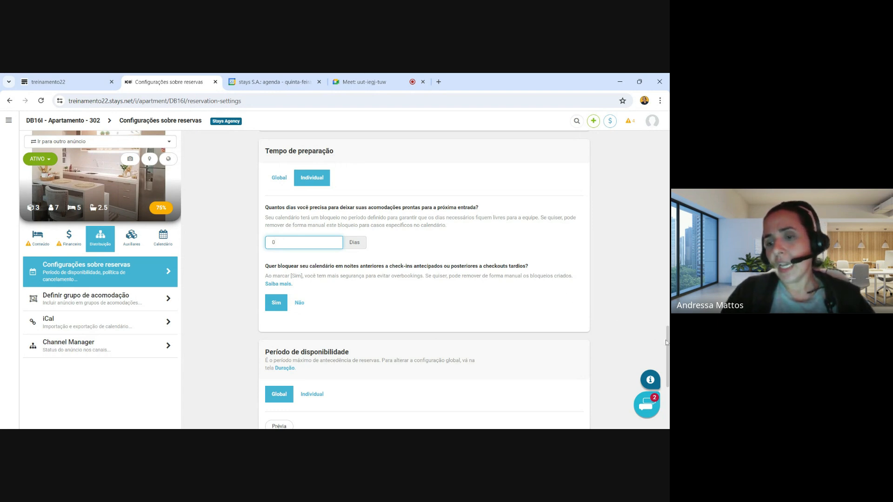
pyautogui.scroll(-3, 418, 302)
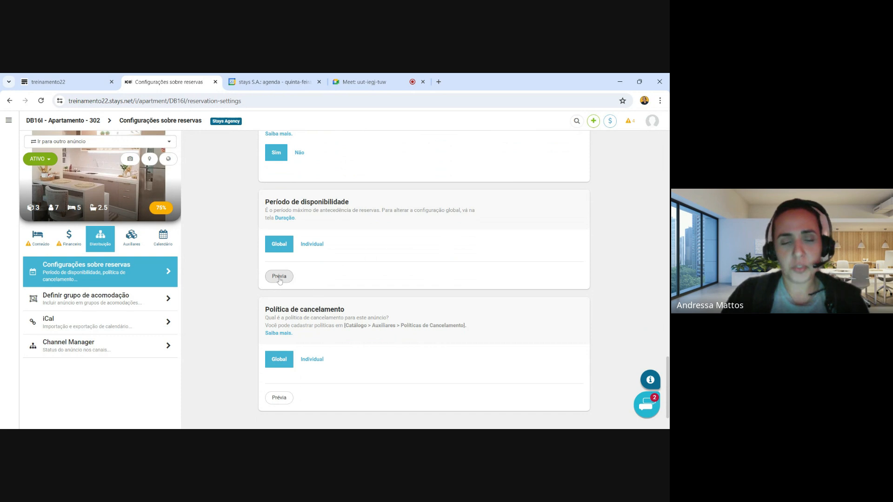
# Preview the global Período de disponibilidade, switch it to Individual and review its time unit options and value field.
pyautogui.click(279, 278)
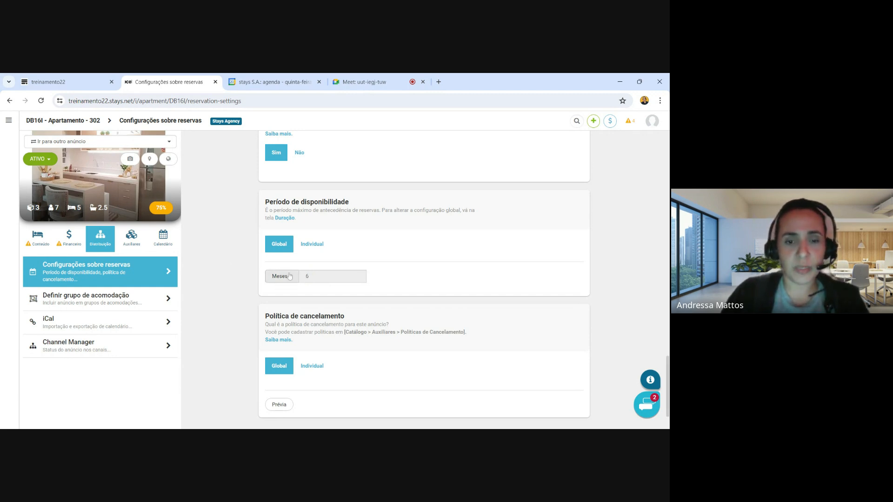
pyautogui.click(312, 245)
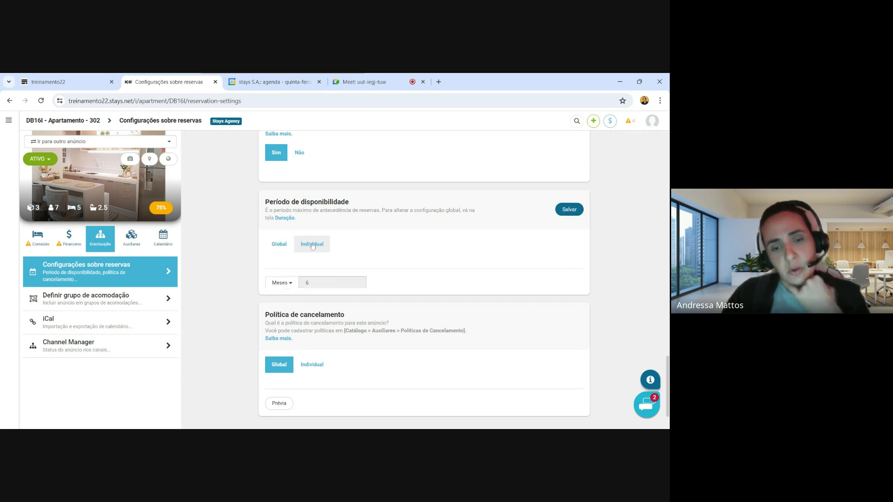
pyautogui.click(282, 277)
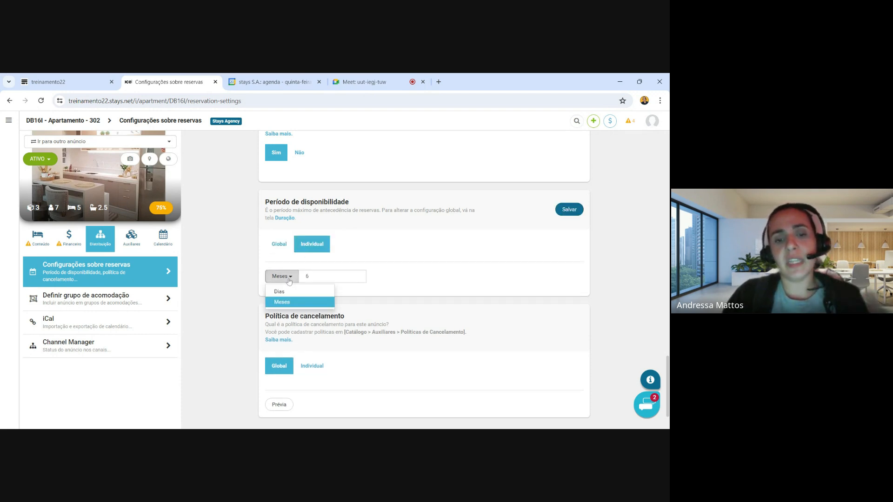
pyautogui.click(378, 259)
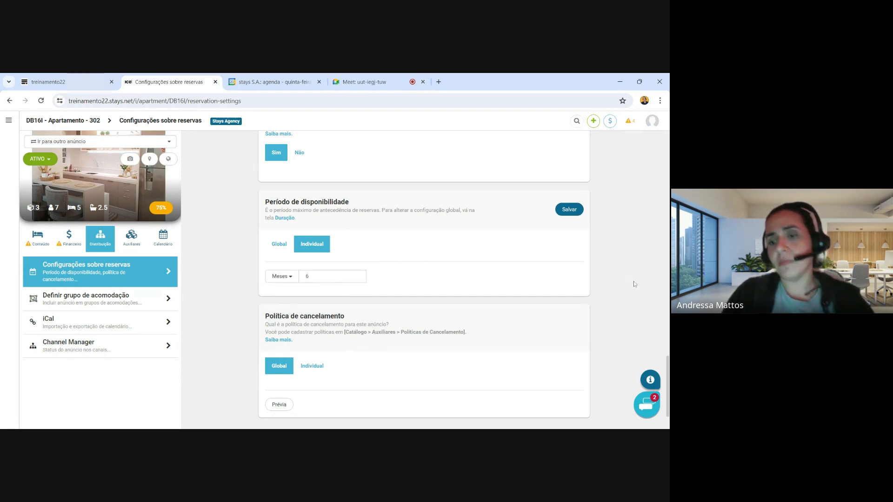
pyautogui.scroll(-2, 666, 344)
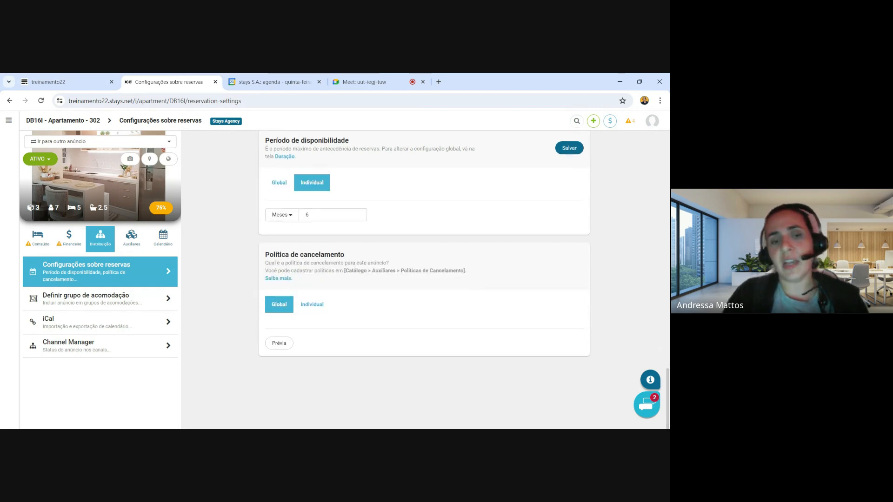
pyautogui.click(307, 214)
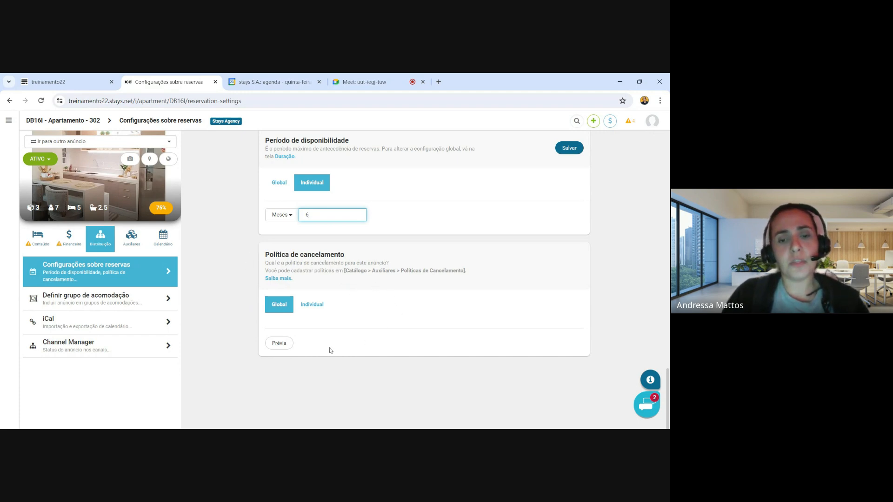
# Preview the global Política de cancelamento, switch it to Individual, choose Flexível and save the policy.
pyautogui.click(271, 347)
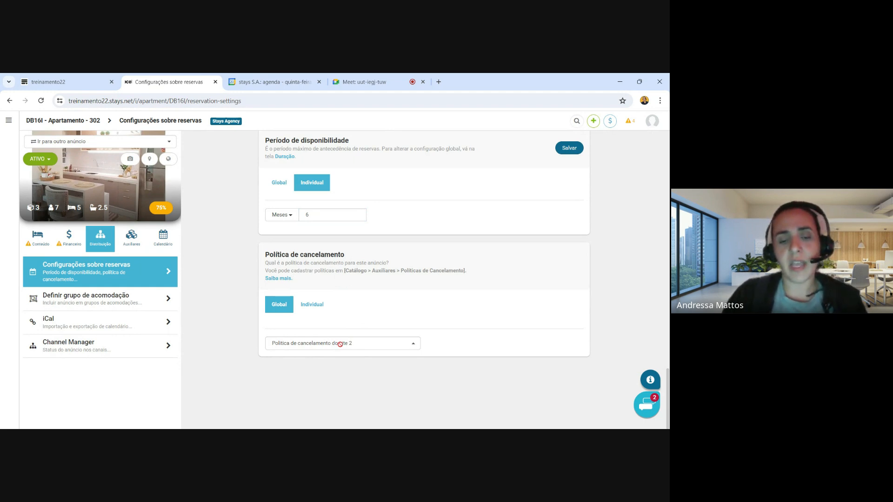
pyautogui.click(311, 344)
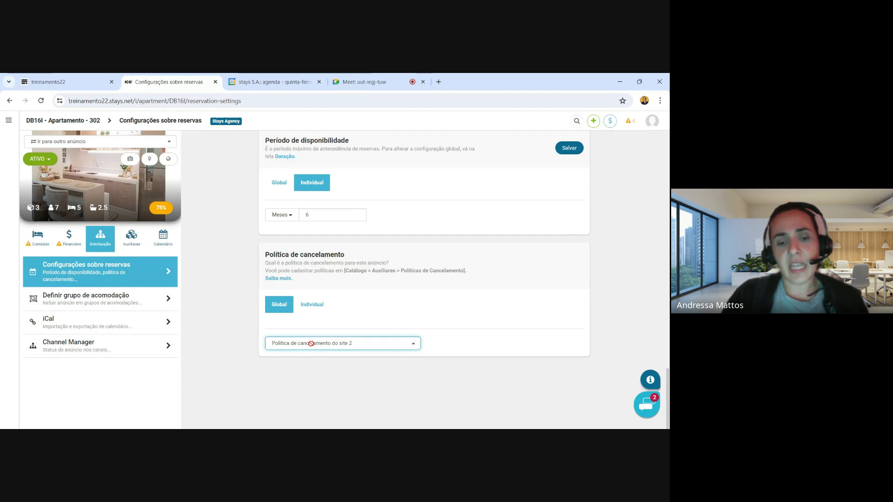
pyautogui.click(318, 304)
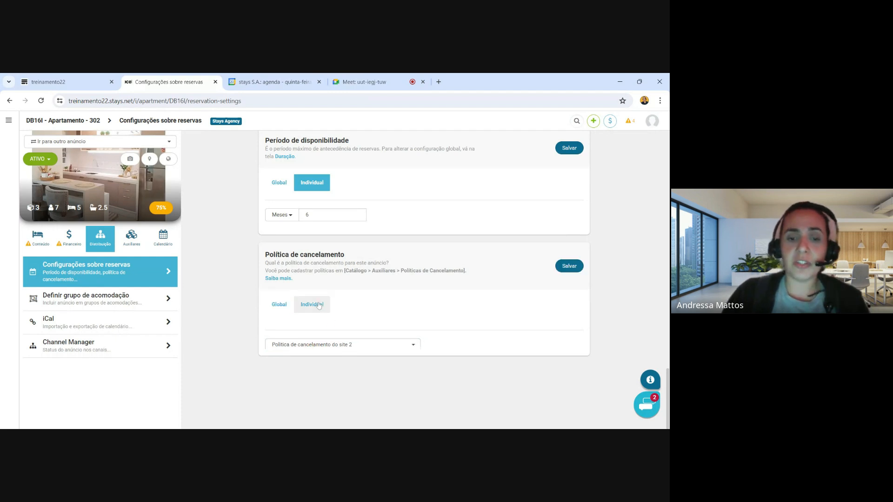
pyautogui.click(350, 344)
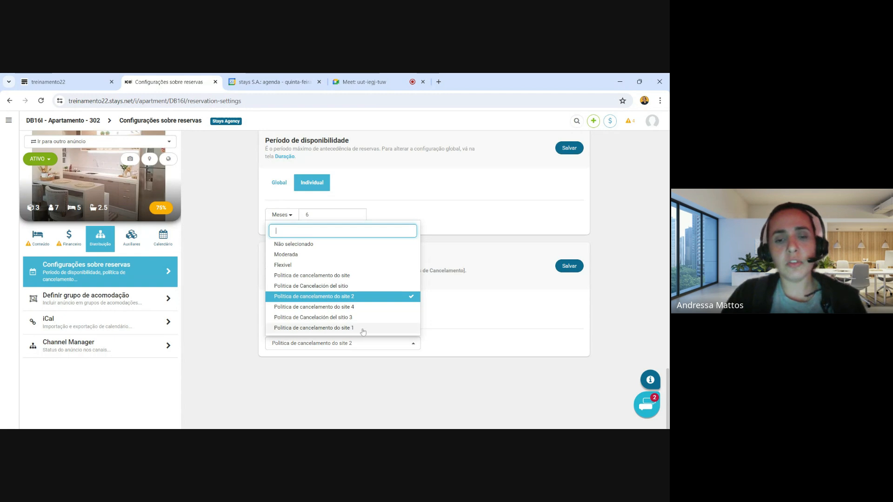
pyautogui.click(366, 265)
pyautogui.click(561, 267)
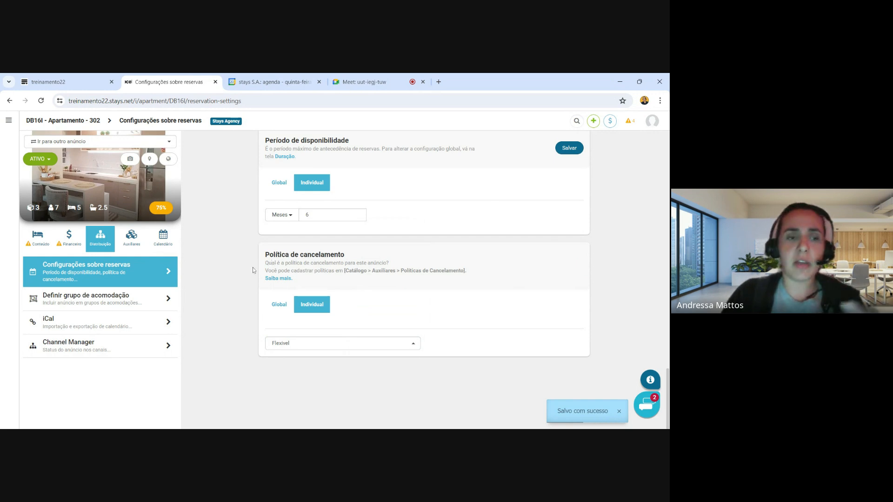
# Leave the listing's reservation settings without saving the remaining changes and open the account's Configurações gerais.
pyautogui.click(9, 121)
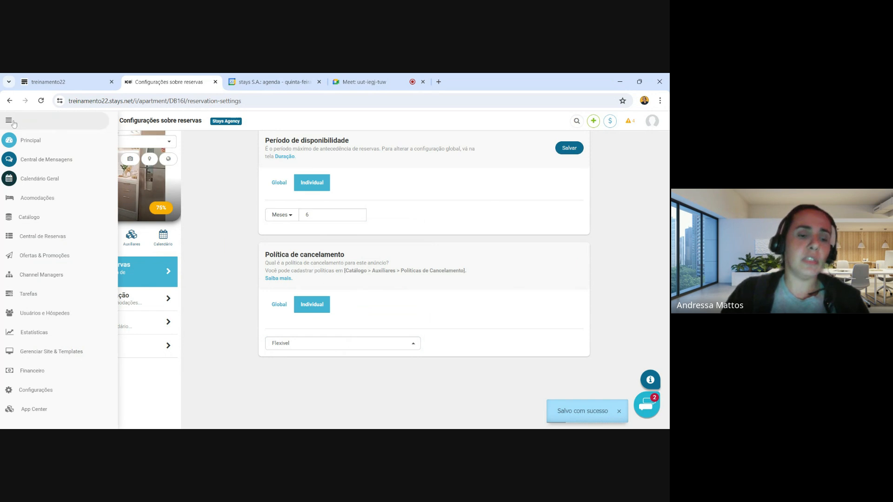
pyautogui.click(23, 391)
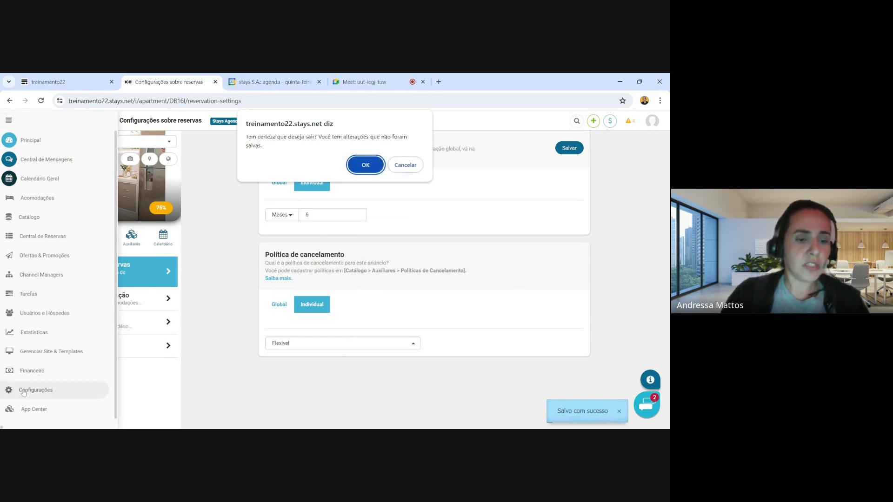
pyautogui.click(364, 165)
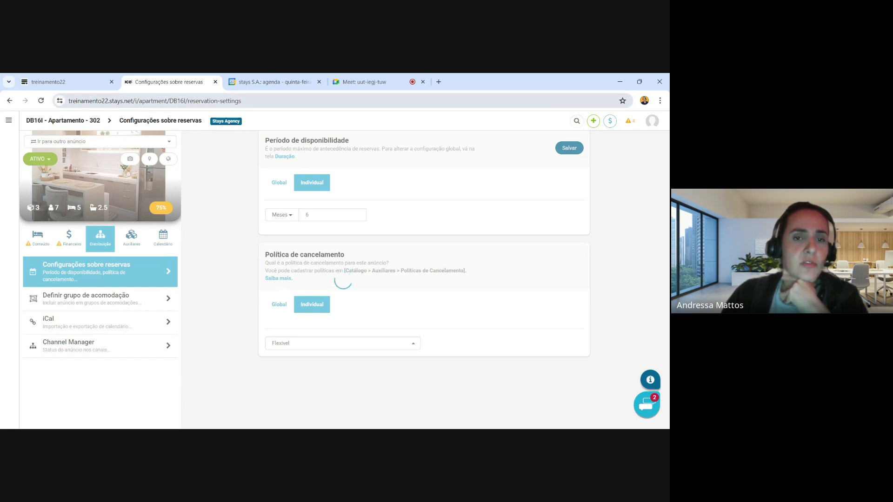
pyautogui.hotkey('ctrl', 'l')
pyautogui.press('Return')
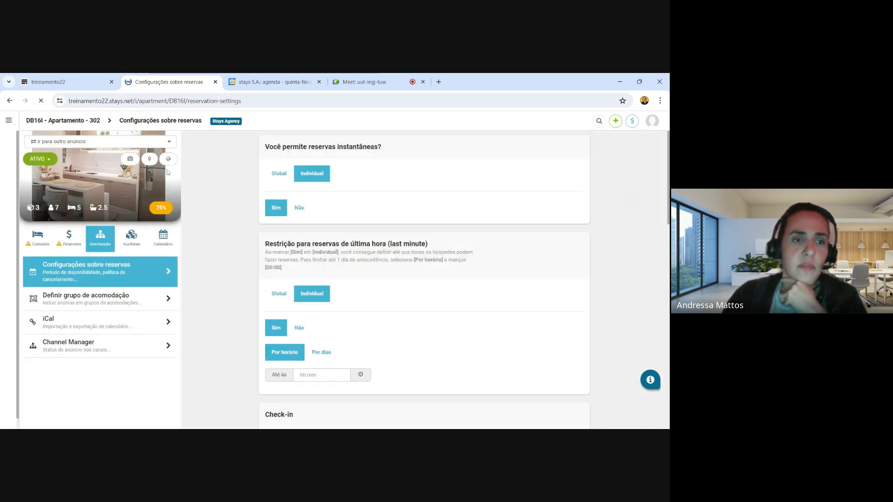
pyautogui.click(9, 120)
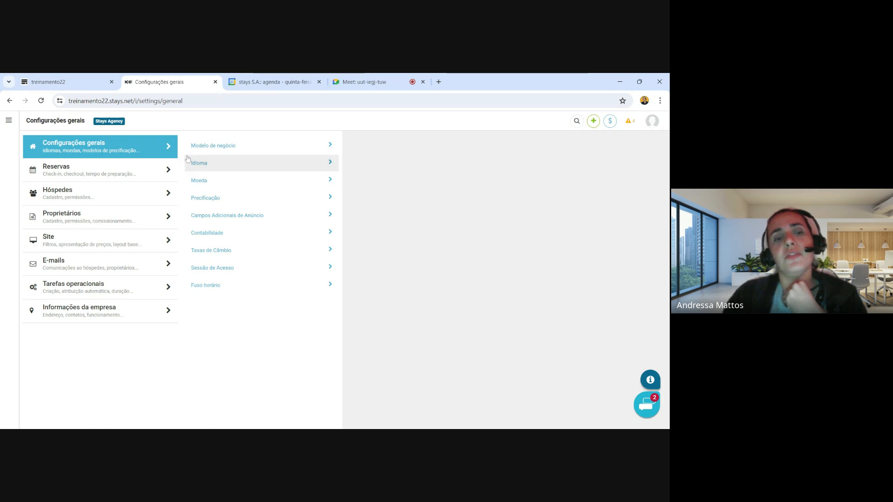
# Open the global Precificação settings and review minimum nights, stay discounts, dynamic pricing rules, price rounding and the Garantia de reserva.
pyautogui.click(215, 201)
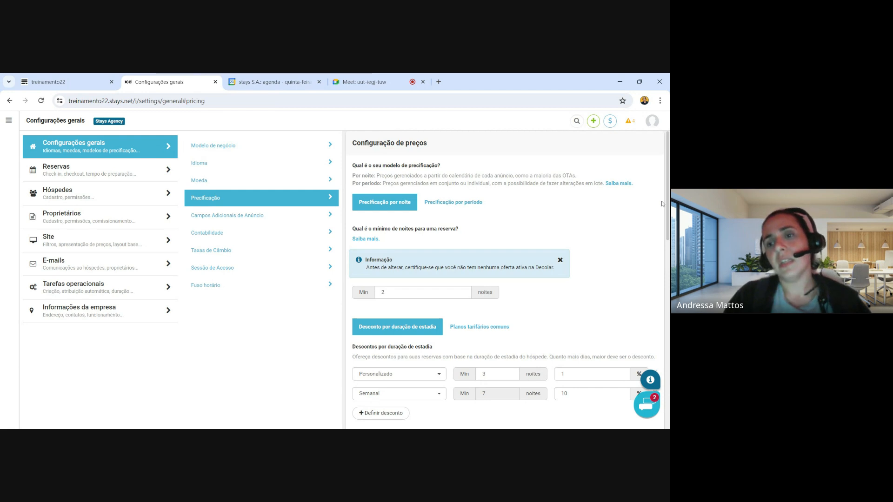
pyautogui.moveTo(667, 204); pyautogui.dragTo(668, 246)
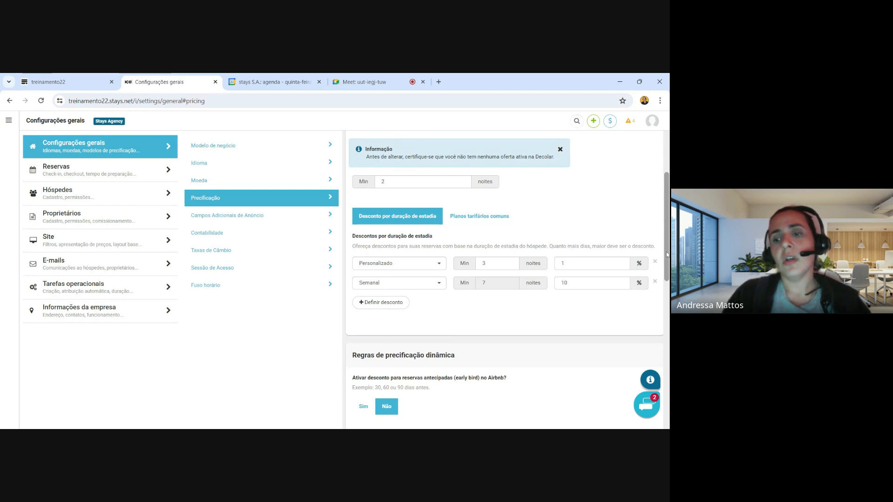
pyautogui.scroll(-1, 667, 254)
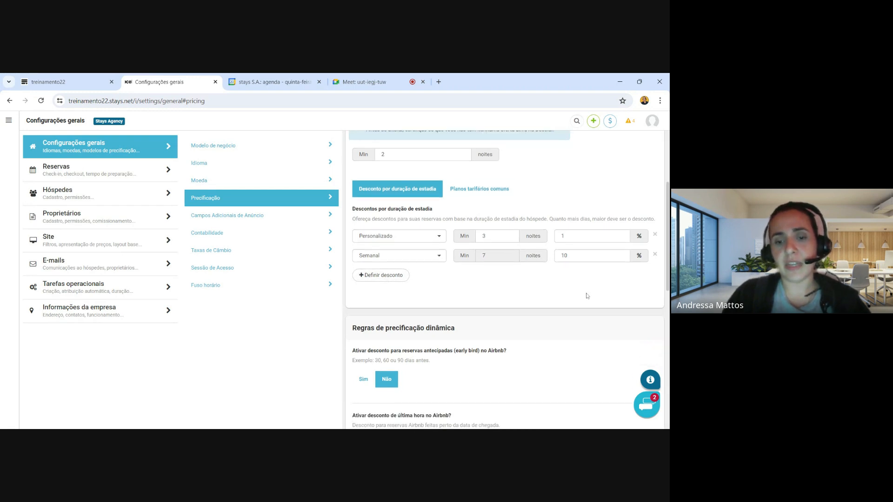
pyautogui.moveTo(667, 277); pyautogui.dragTo(667, 329)
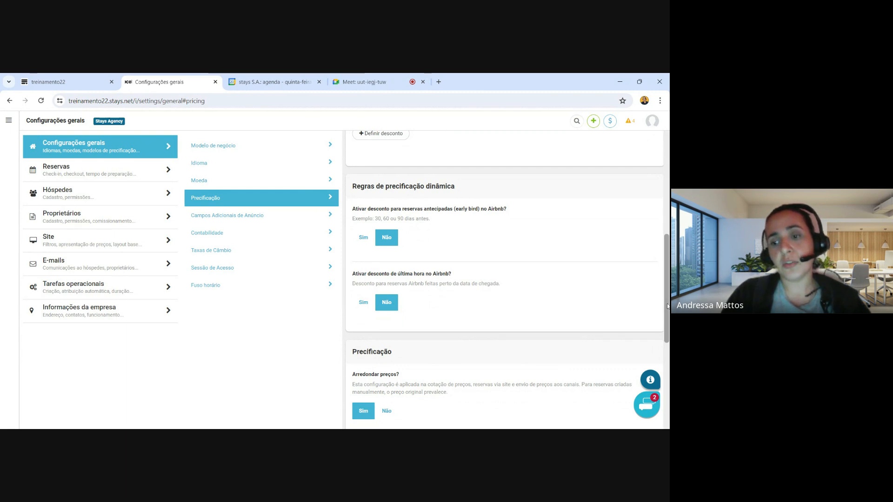
pyautogui.moveTo(667, 298); pyautogui.dragTo(667, 348)
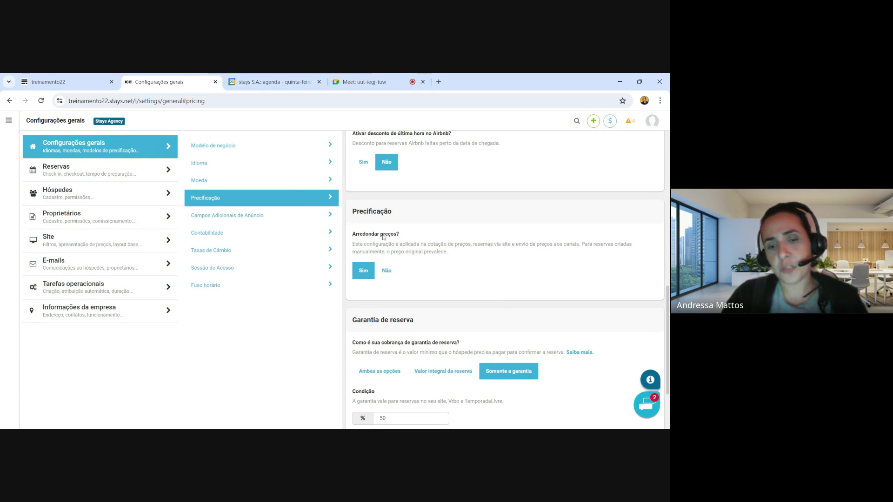
pyautogui.moveTo(667, 307); pyautogui.dragTo(668, 327)
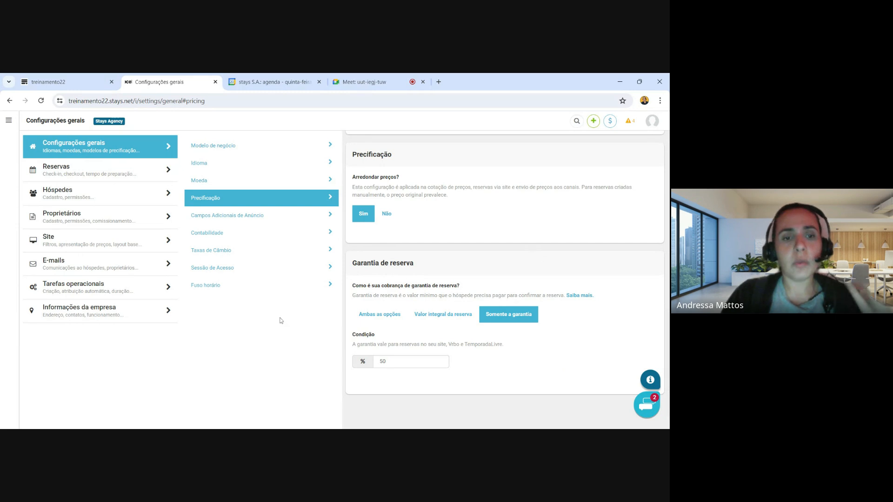
# Review the default and additional currencies under Moeda and the languages under Idioma.
pyautogui.click(253, 181)
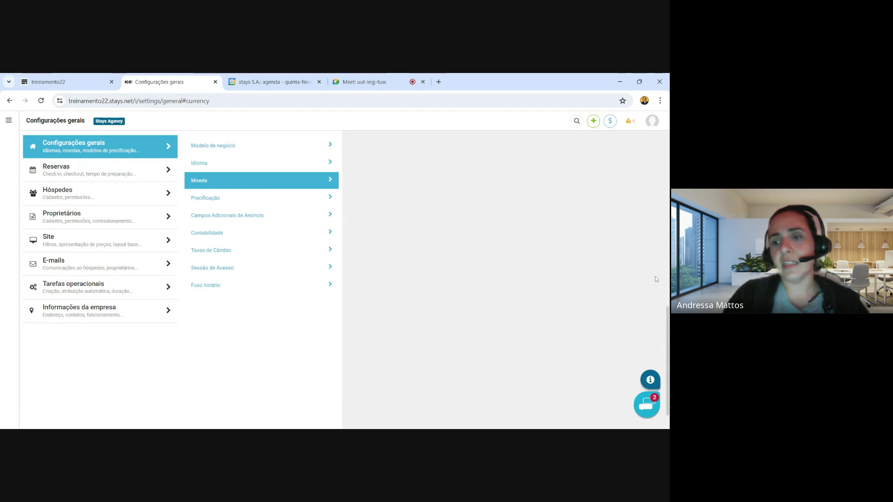
pyautogui.moveTo(667, 319); pyautogui.dragTo(645, 147)
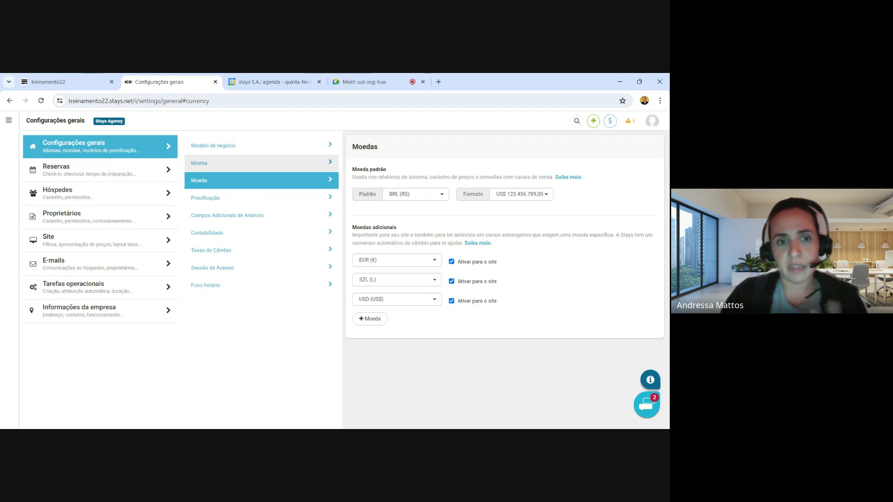
pyautogui.click(269, 167)
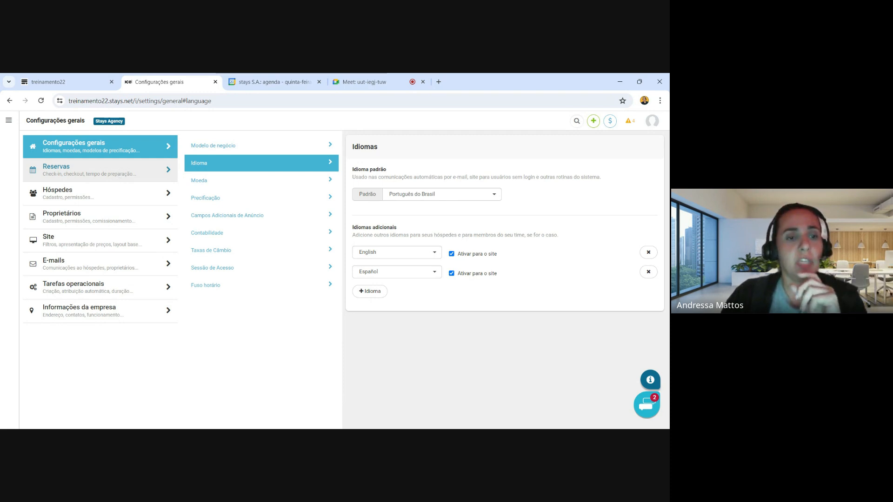
# Open Duração in the global Reservas settings and review the night limits and maximum availability period.
pyautogui.click(117, 177)
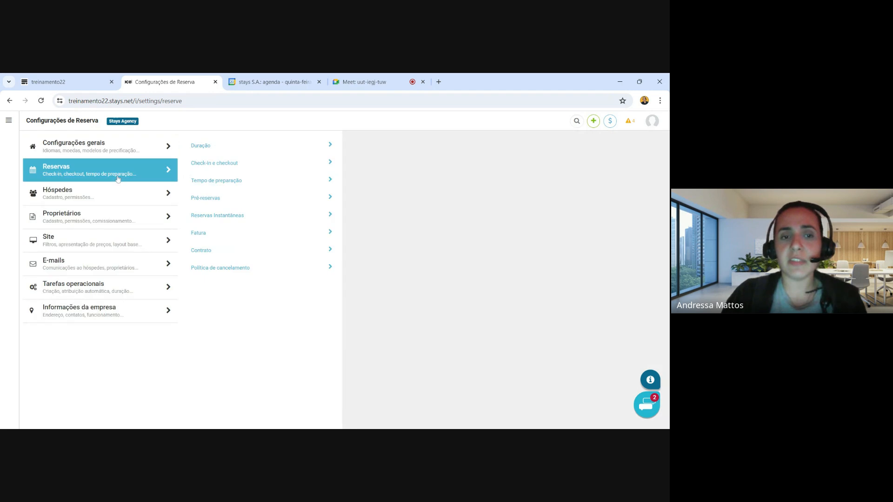
pyautogui.click(227, 151)
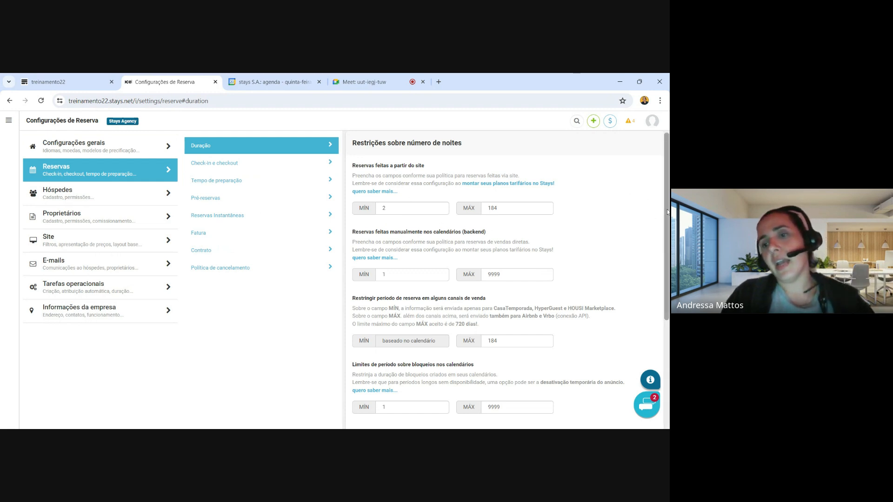
pyautogui.moveTo(667, 212); pyautogui.dragTo(667, 266)
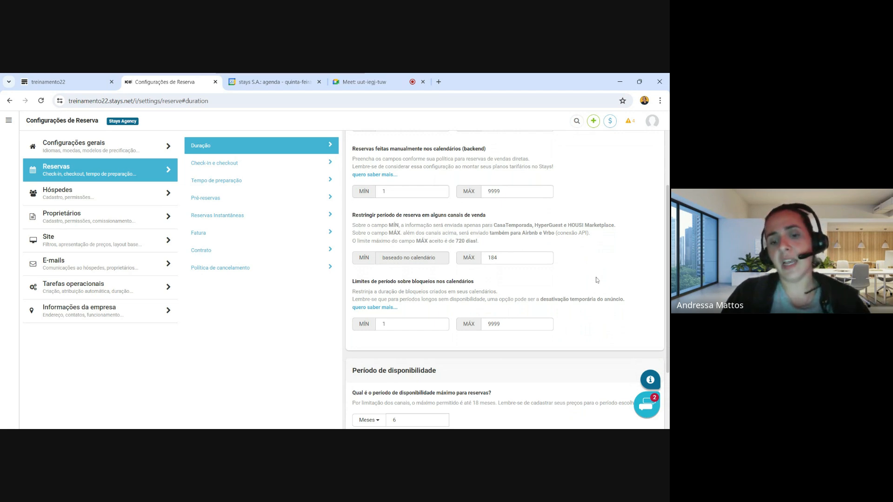
pyautogui.moveTo(667, 271); pyautogui.dragTo(667, 320)
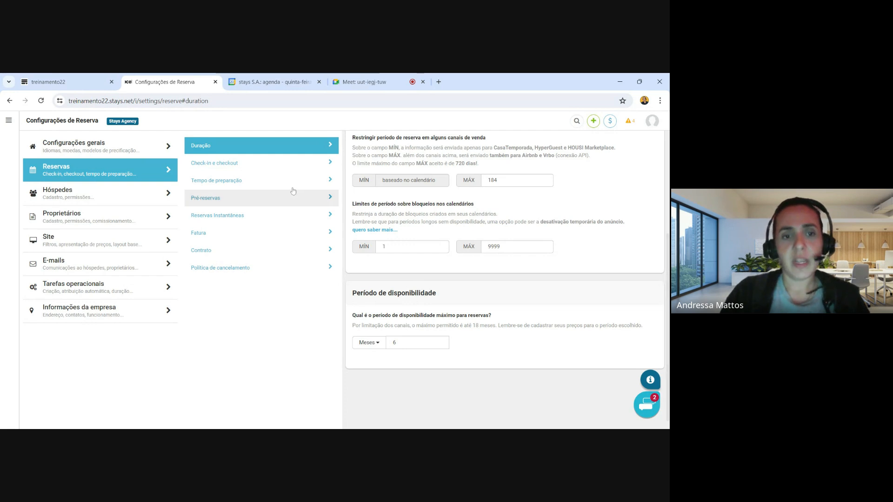
# View the global Check-in e checkout settings and open Reservas Instantâneas.
pyautogui.click(280, 168)
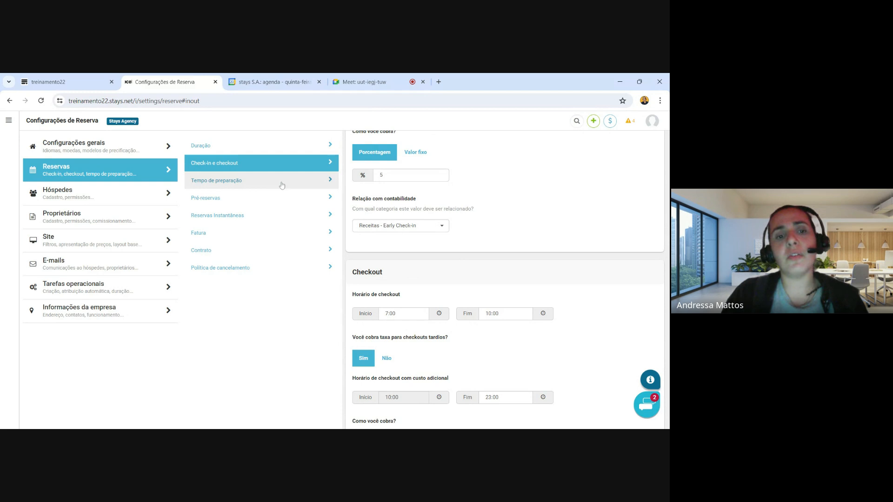
pyautogui.click(279, 215)
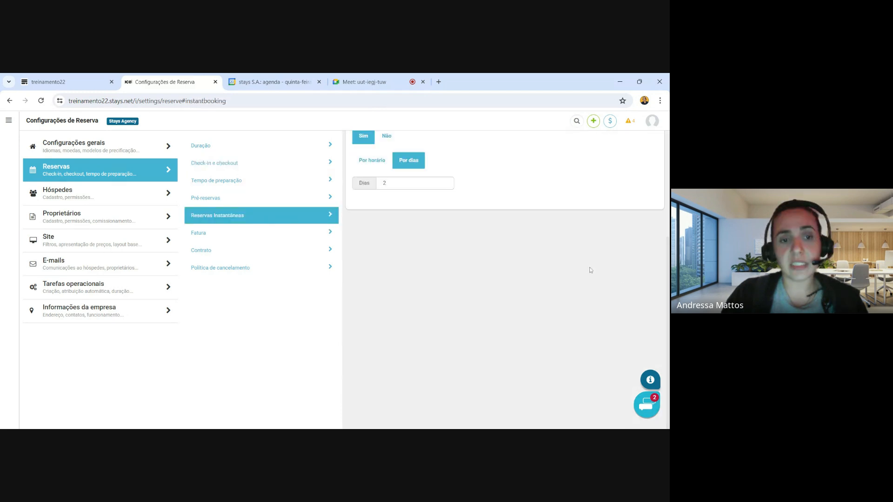
# Review the global Reservas Instantâneas lead-time settings, the default cancellation policy and the required guest fields under Contrato.
pyautogui.moveTo(663, 296); pyautogui.dragTo(664, 174)
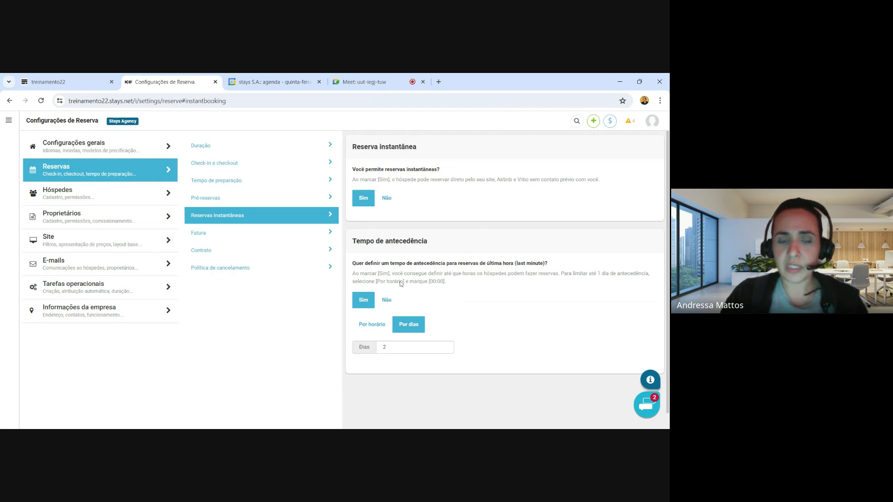
pyautogui.click(264, 268)
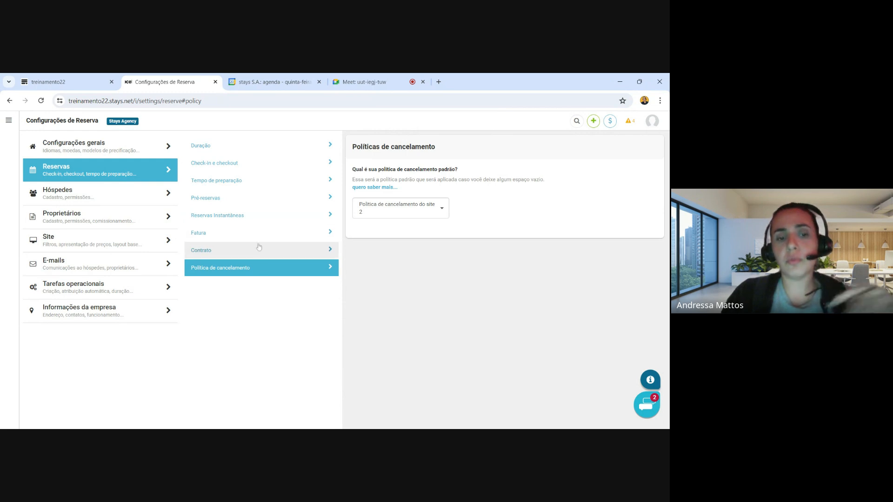
pyautogui.click(262, 254)
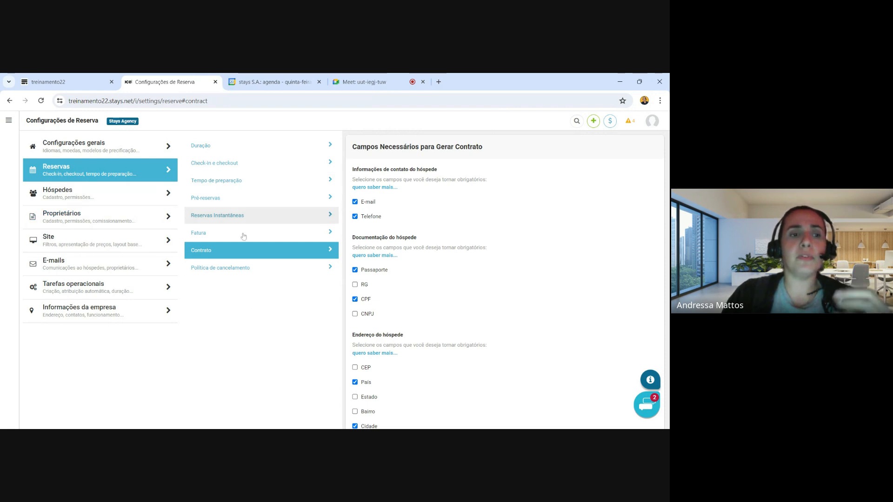
# Open the Calendário Geral and extend its displayed period to 18 jun 2025.
pyautogui.click(10, 121)
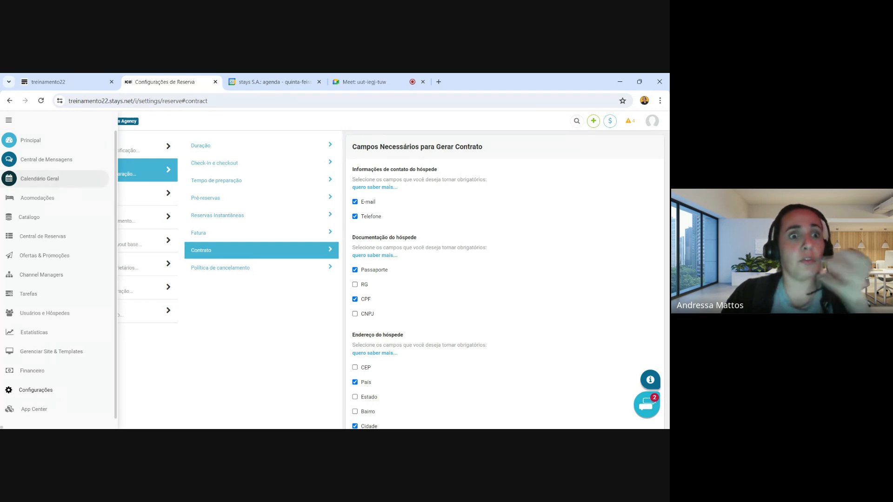
pyautogui.click(54, 186)
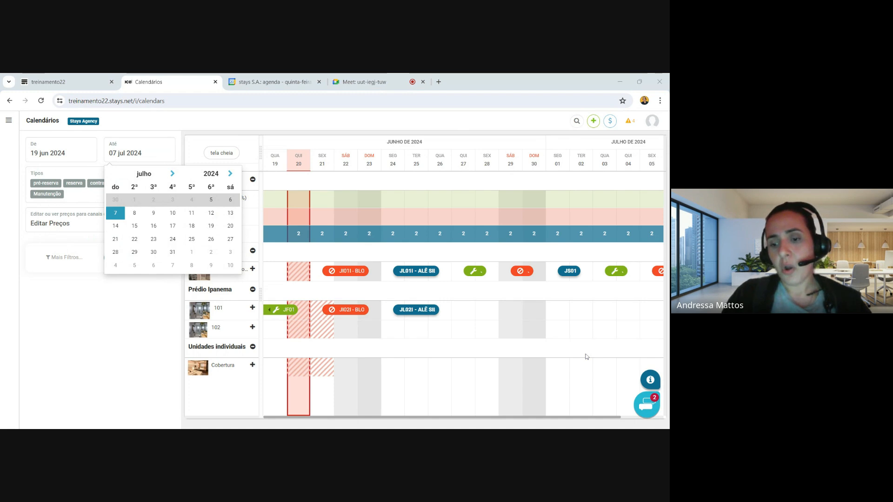
pyautogui.click(574, 417)
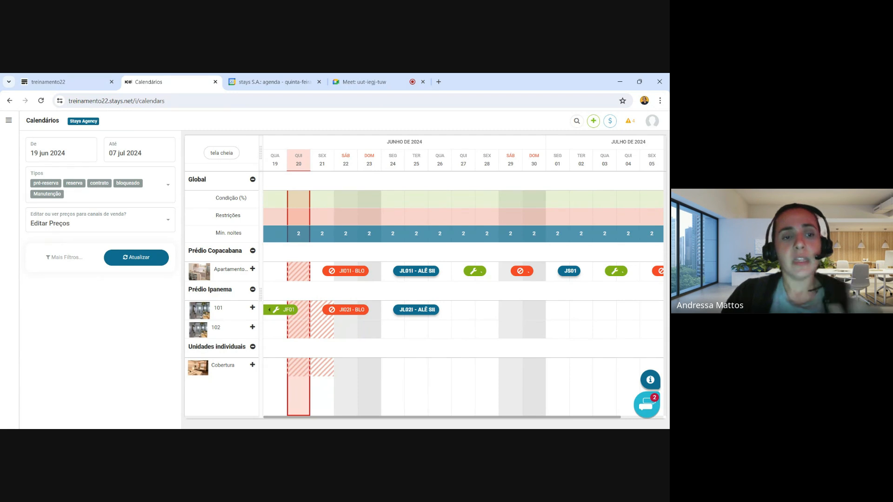
pyautogui.doubleClick(134, 154)
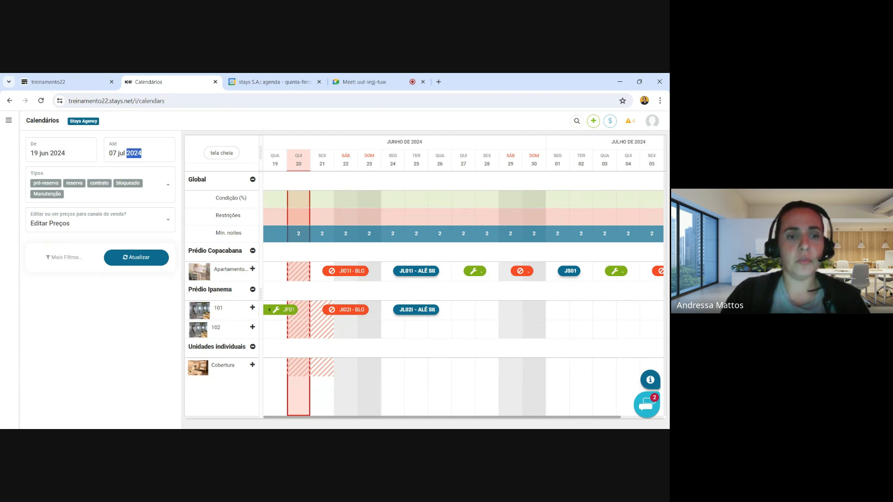
pyautogui.click(41, 101)
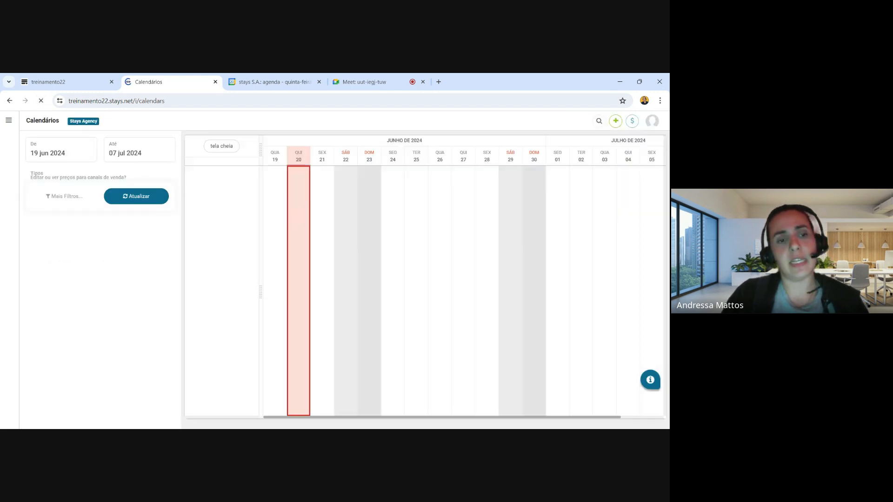
pyautogui.click(145, 156)
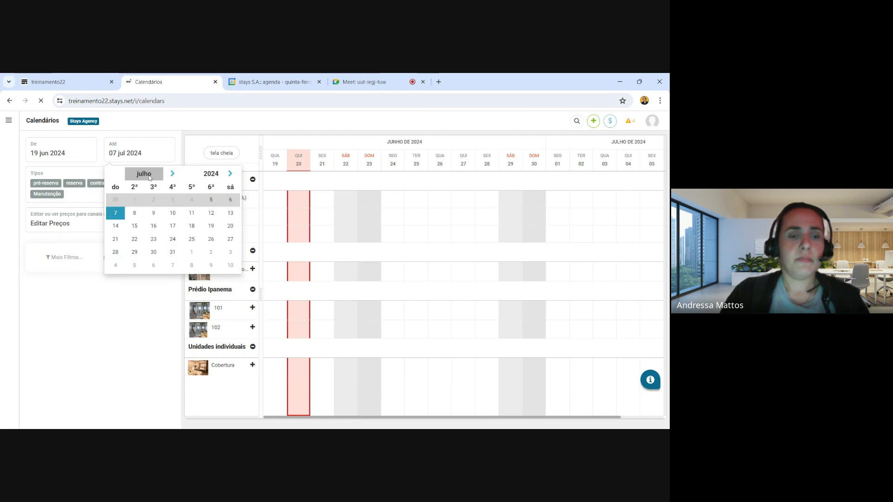
pyautogui.click(229, 174)
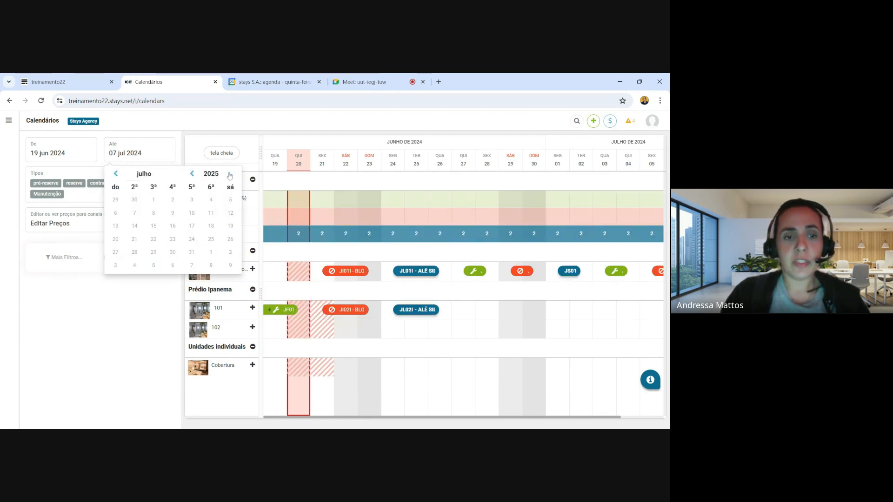
pyautogui.click(116, 174)
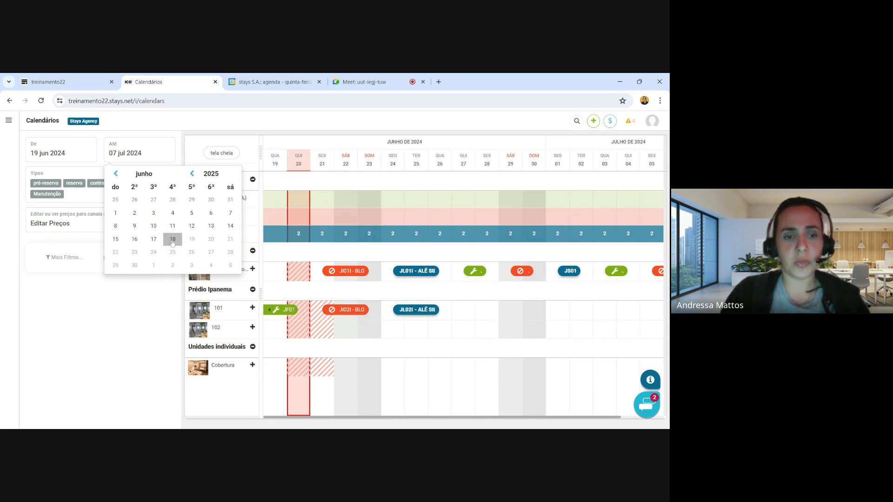
pyautogui.click(173, 241)
pyautogui.click(149, 260)
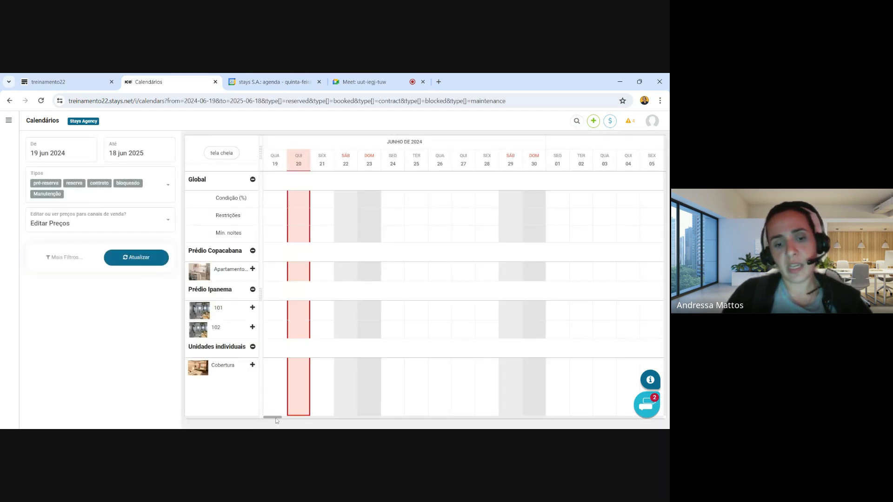
# Examine availability around December 2024 and January 2025, then the June 2024 block and reservation on unit 101.
pyautogui.moveTo(276, 418); pyautogui.dragTo(485, 420)
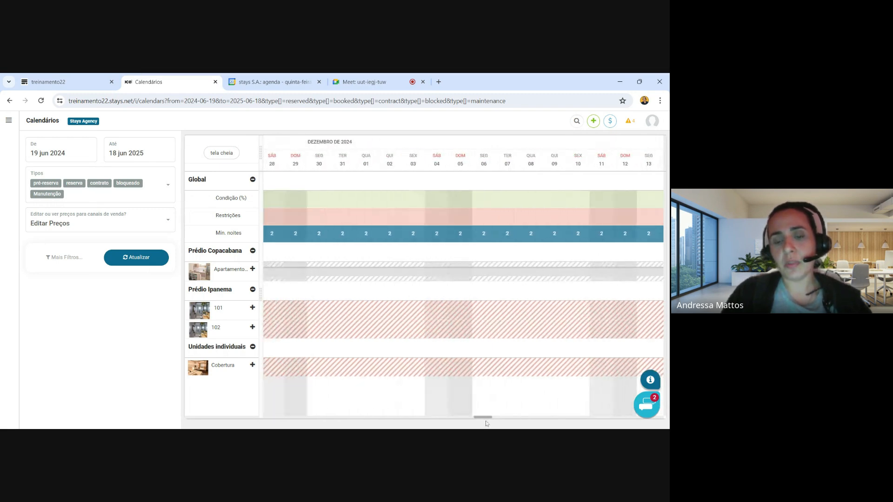
pyautogui.moveTo(485, 421); pyautogui.dragTo(471, 420)
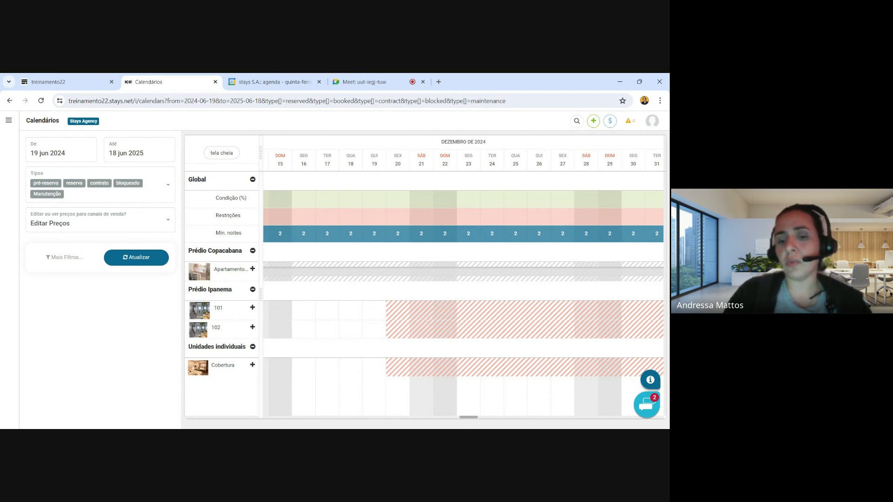
pyautogui.moveTo(467, 418); pyautogui.dragTo(255, 419)
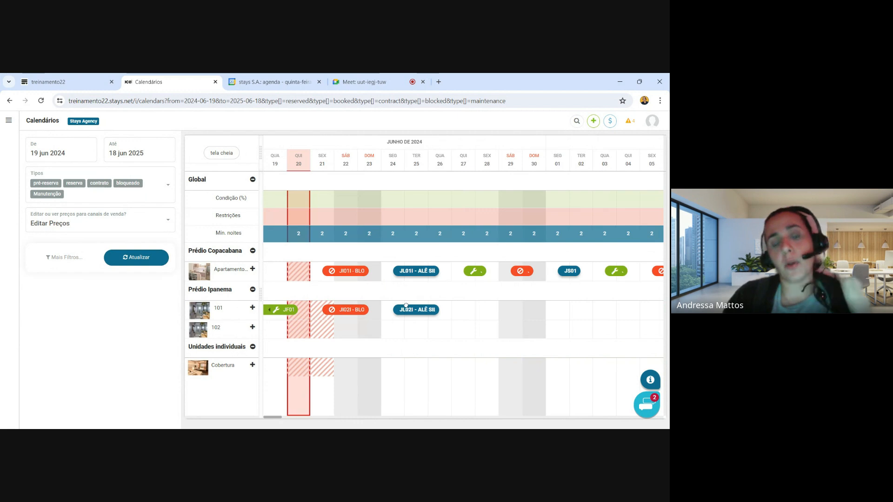
pyautogui.moveTo(406, 305)
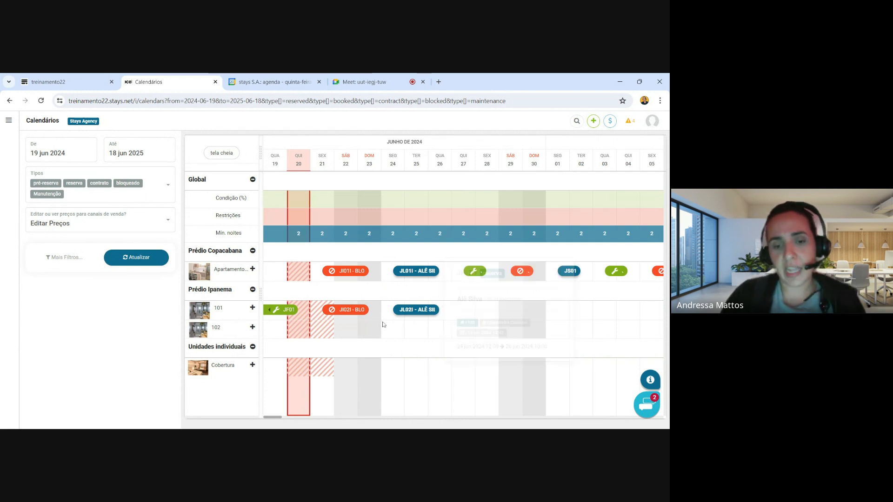
pyautogui.click(356, 310)
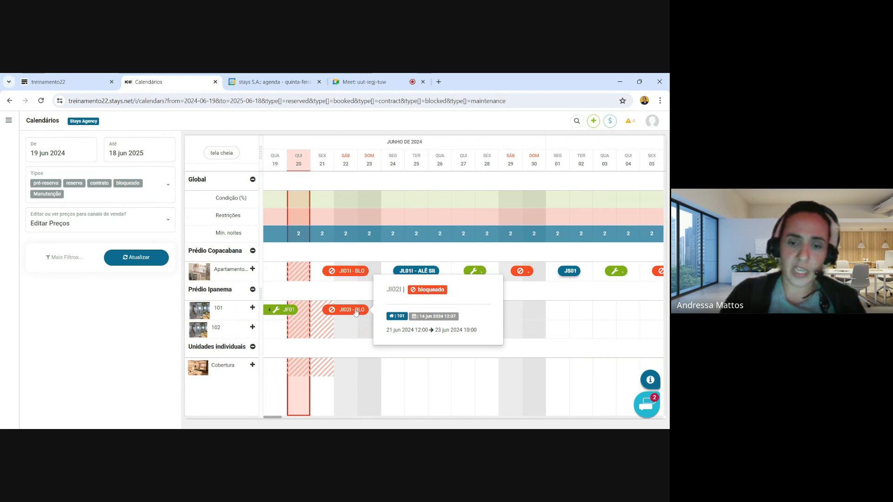
pyautogui.click(426, 310)
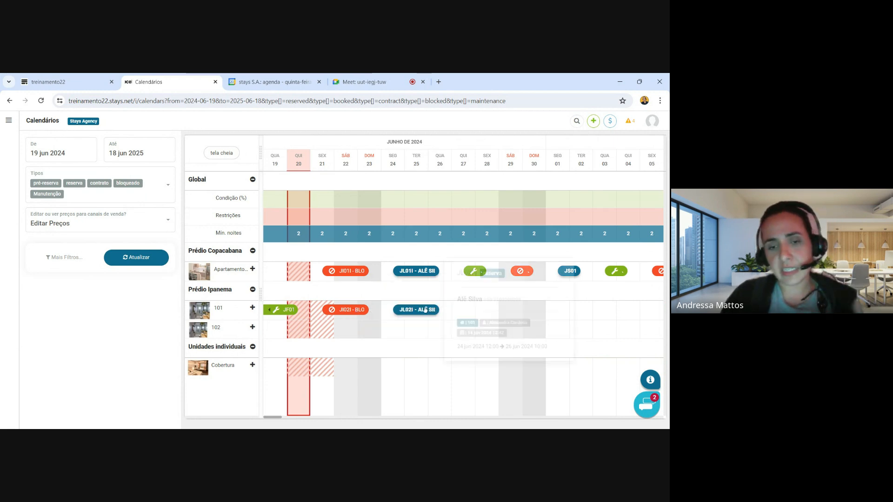
pyautogui.click(372, 330)
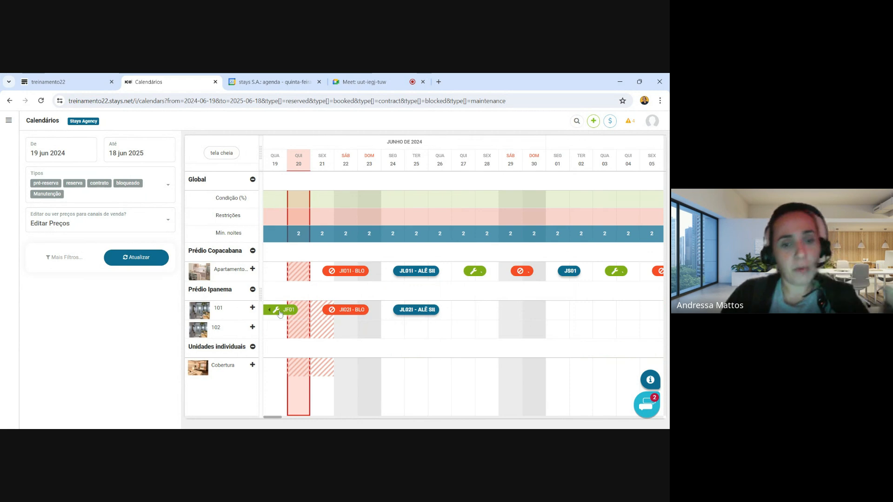
# Expand unit 102's calendar rows and set a minimum-nights edit period from 20 jun 2024 to 31 jul 2024.
pyautogui.click(253, 328)
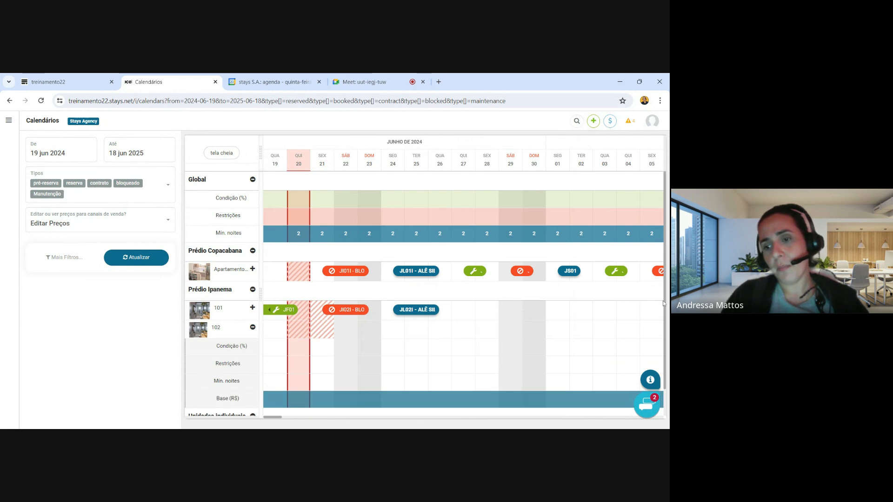
pyautogui.moveTo(665, 305)
pyautogui.mouseDown()
pyautogui.moveTo(667, 331)
pyautogui.moveTo(669, 307)
pyautogui.mouseUp()
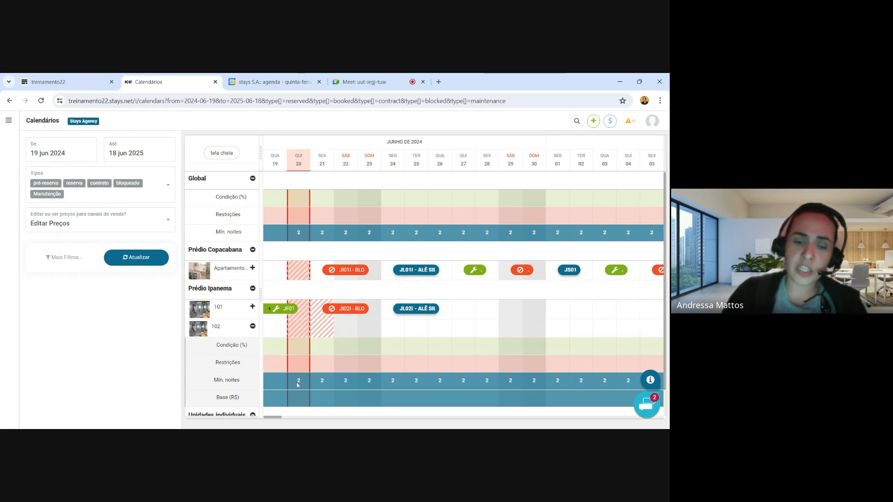
pyautogui.click(297, 382)
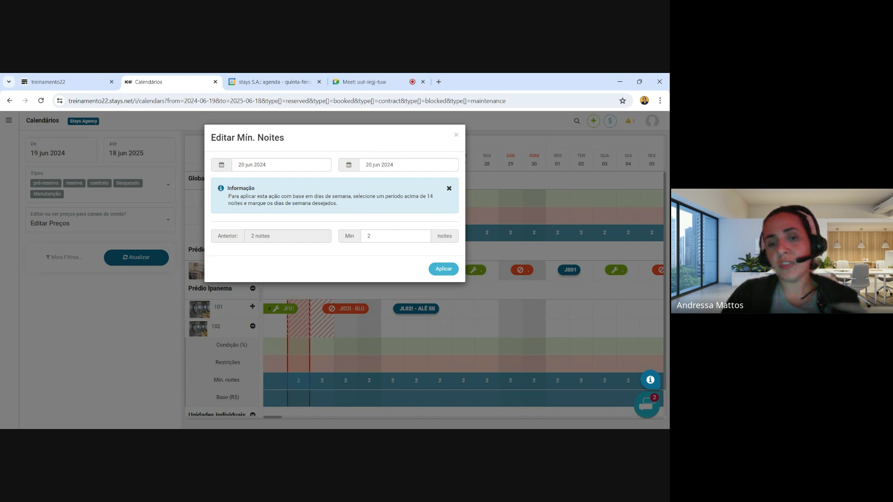
pyautogui.click(409, 165)
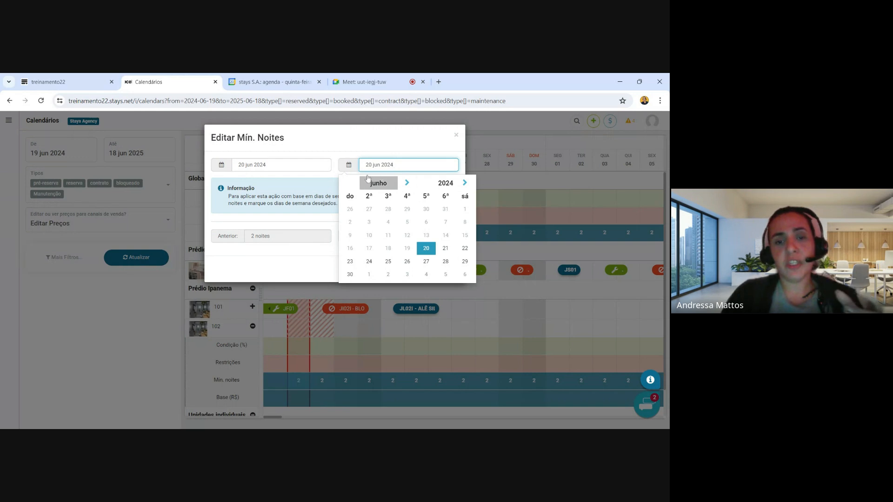
pyautogui.click(409, 182)
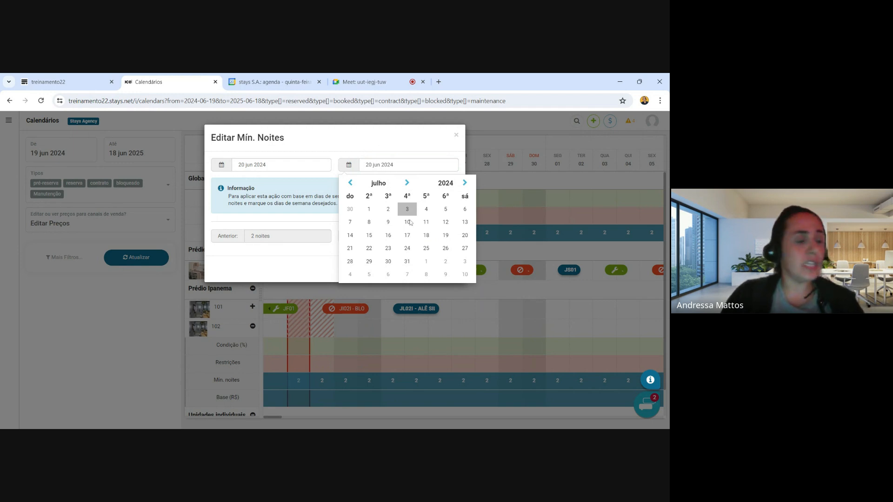
pyautogui.click(407, 261)
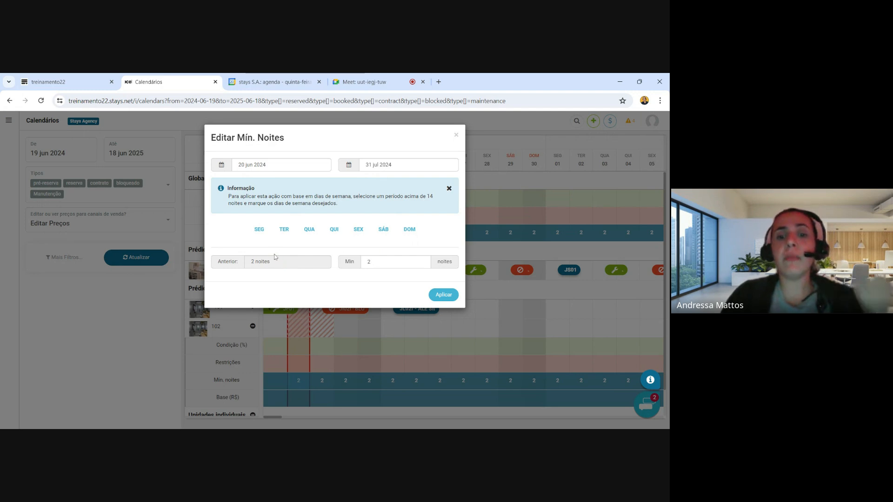
# Apply a minimum of 3 nights to SEG, TER, QUA and QUI within unit 102's chosen period.
pyautogui.click(258, 232)
pyautogui.click(284, 233)
pyautogui.click(309, 231)
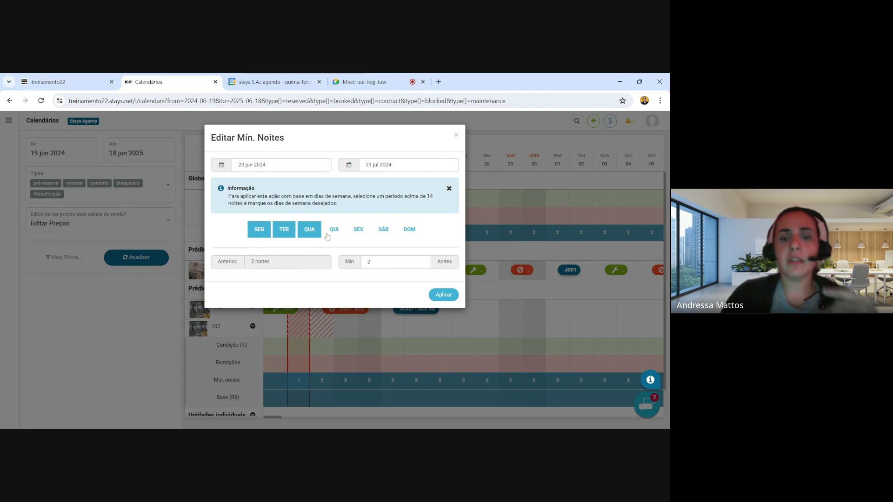
pyautogui.click(334, 231)
pyautogui.click(382, 261)
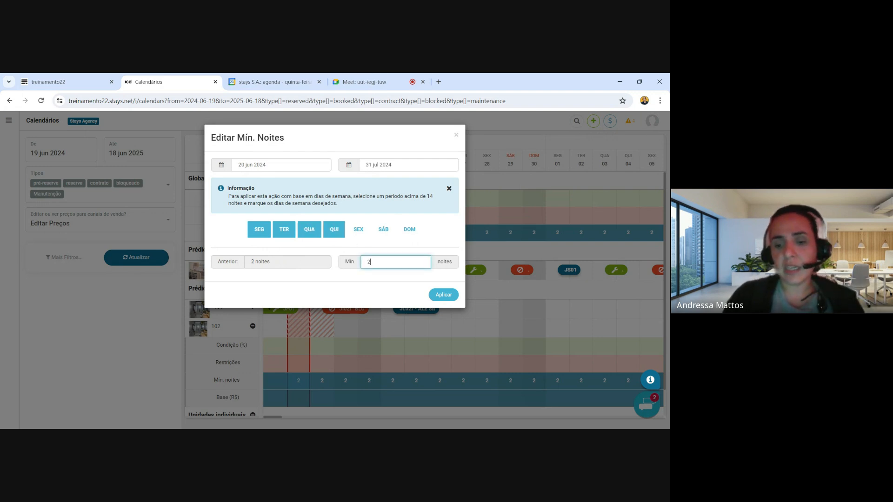
pyautogui.press('BackSpace')
pyautogui.write('3')
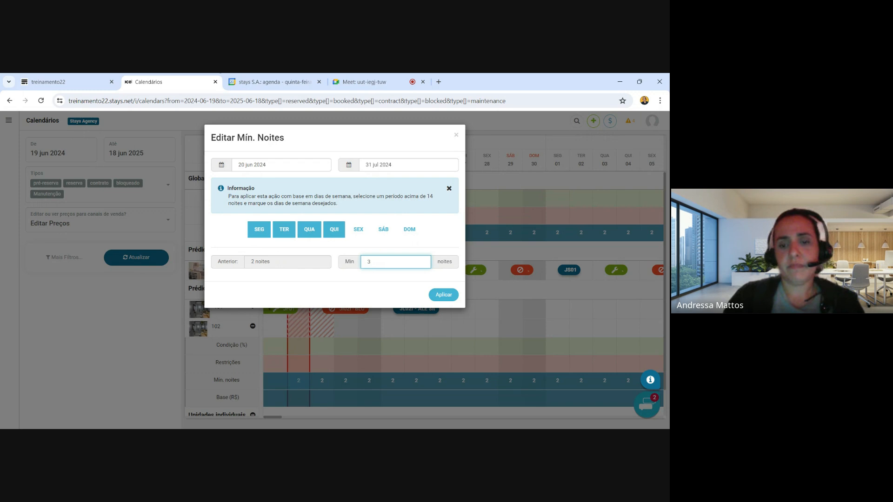
pyautogui.click(443, 294)
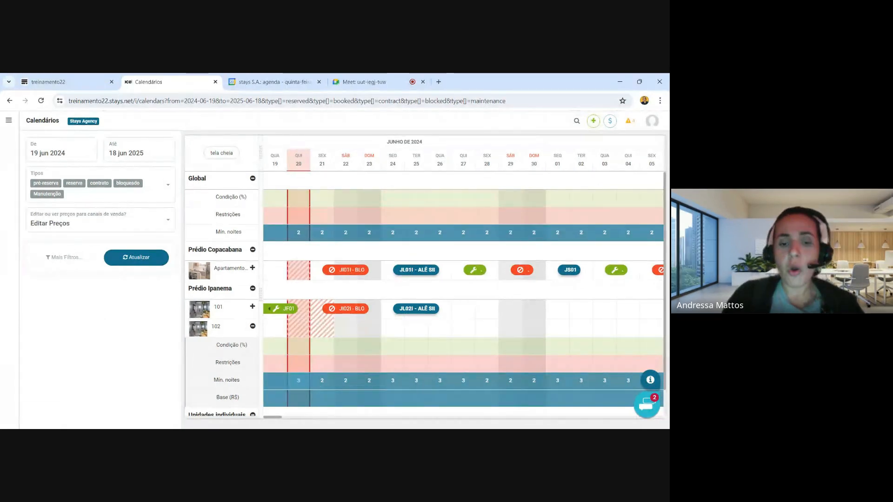
# Start a minimum-nights edit for unit 102 covering 21 jun 2024 to 10 jul 2024.
pyautogui.moveTo(321, 380); pyautogui.dragTo(368, 387)
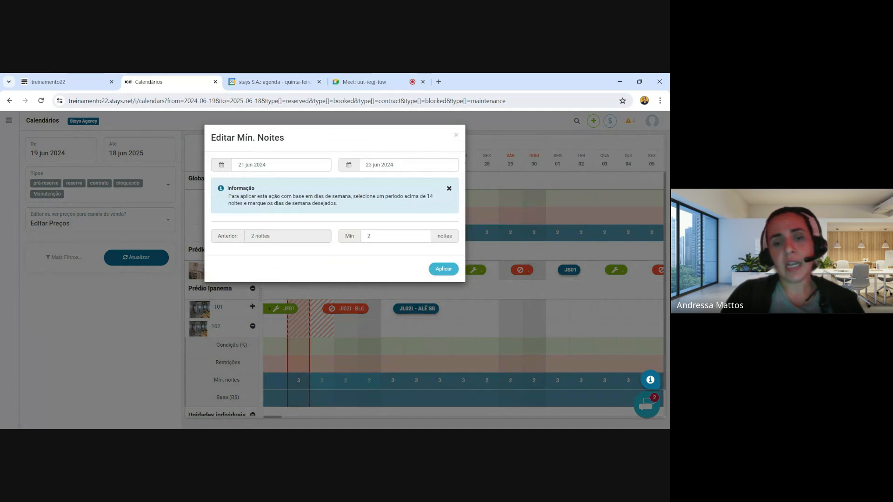
pyautogui.click(403, 165)
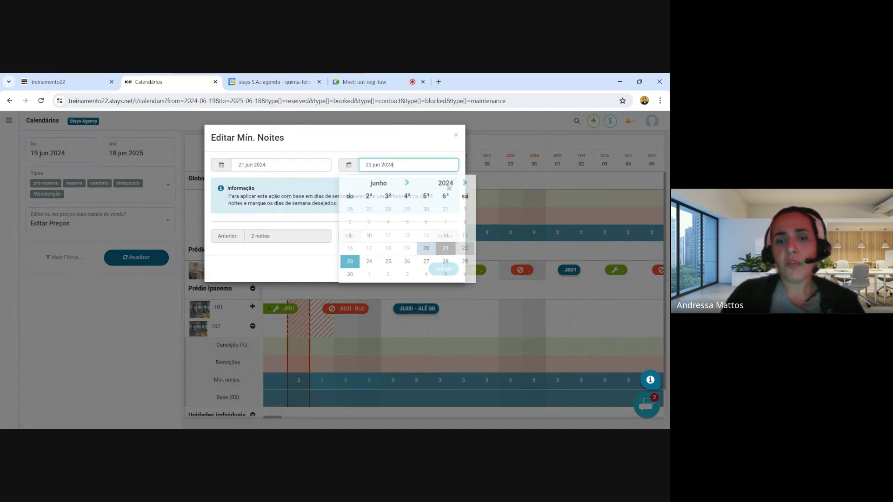
pyautogui.click(407, 182)
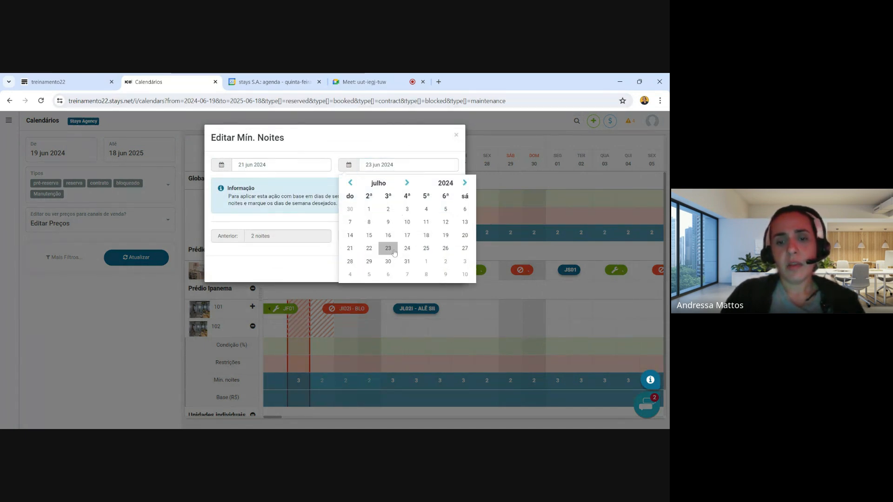
pyautogui.click(407, 222)
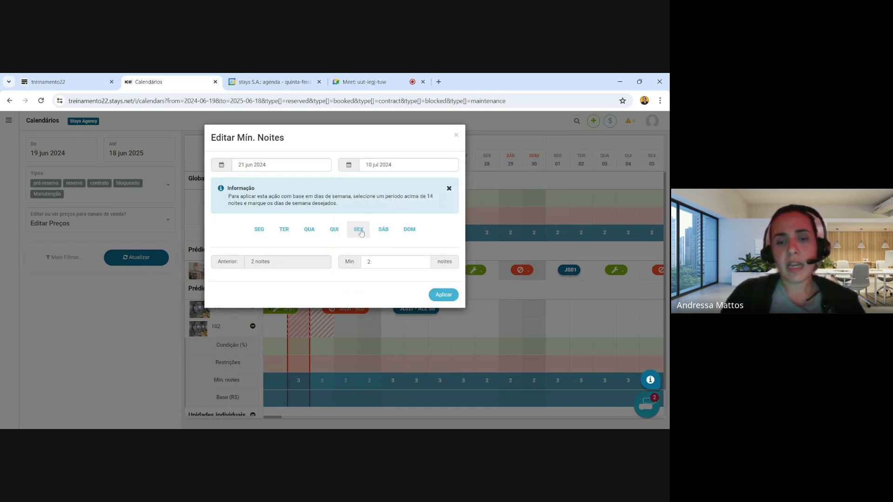
# Apply a minimum of 1 night to SEX, SÁB and DOM within unit 102's chosen period.
pyautogui.click(359, 230)
pyautogui.click(384, 231)
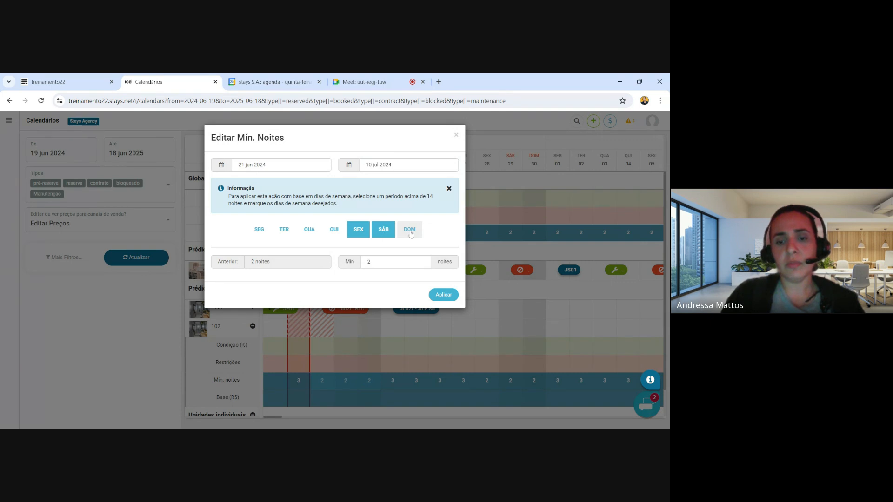
pyautogui.click(410, 230)
pyautogui.click(375, 262)
pyautogui.press('BackSpace')
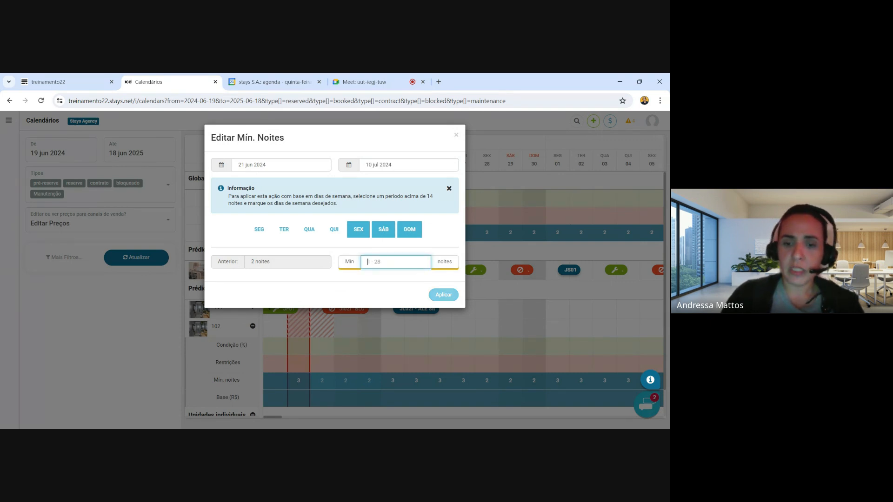
pyautogui.write('1')
pyautogui.click(445, 296)
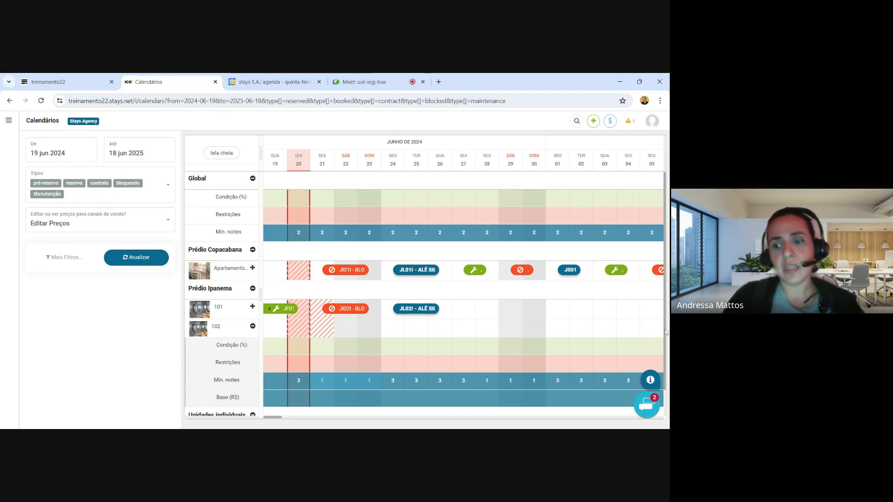
# Set unit 102's base daily price to BRL 300 from 20 jun 2024 to 30 jun 2025.
pyautogui.moveTo(665, 333); pyautogui.dragTo(666, 355)
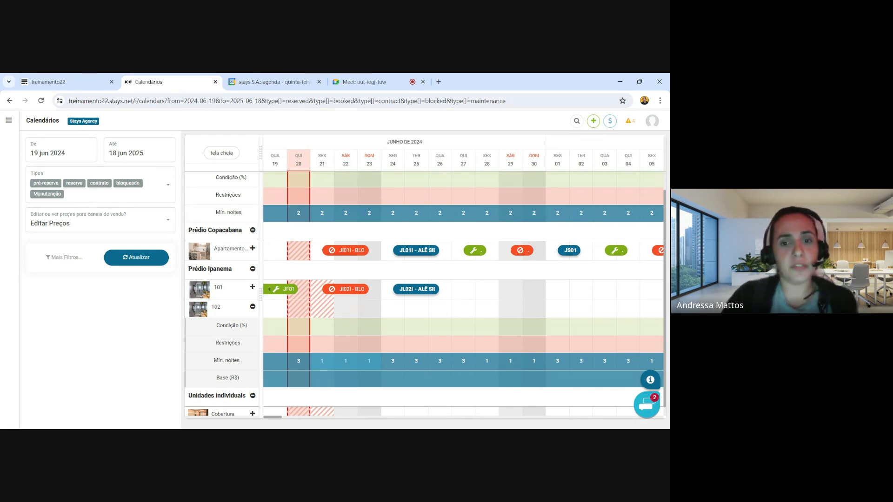
pyautogui.click(298, 378)
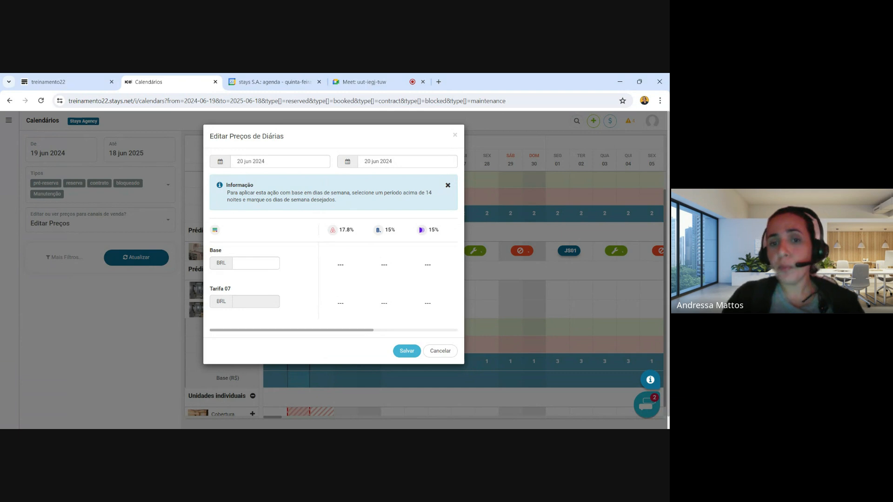
pyautogui.click(407, 161)
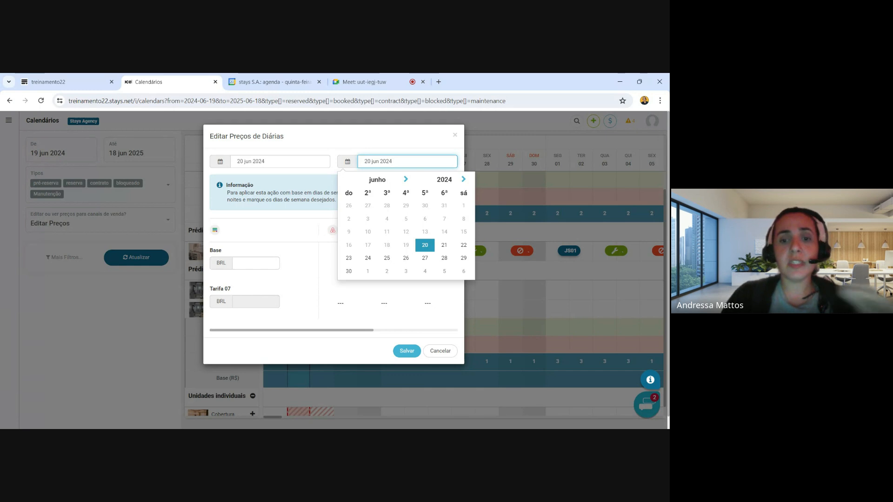
pyautogui.click(464, 180)
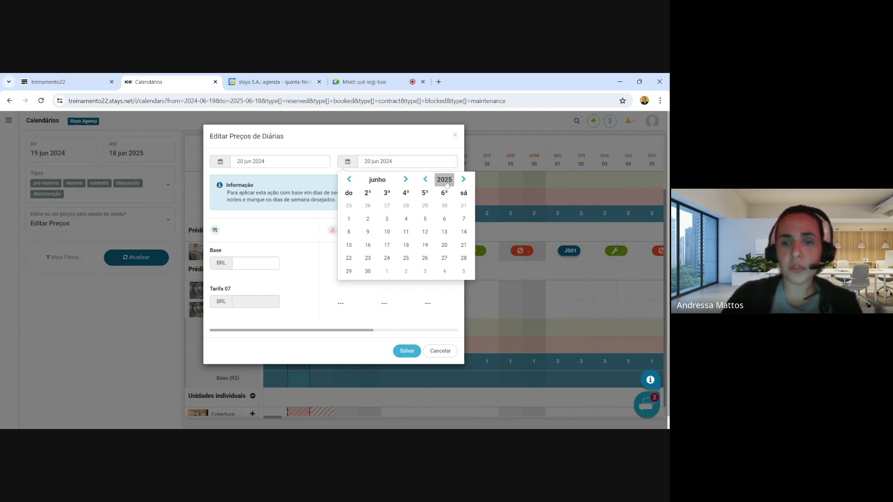
pyautogui.click(368, 272)
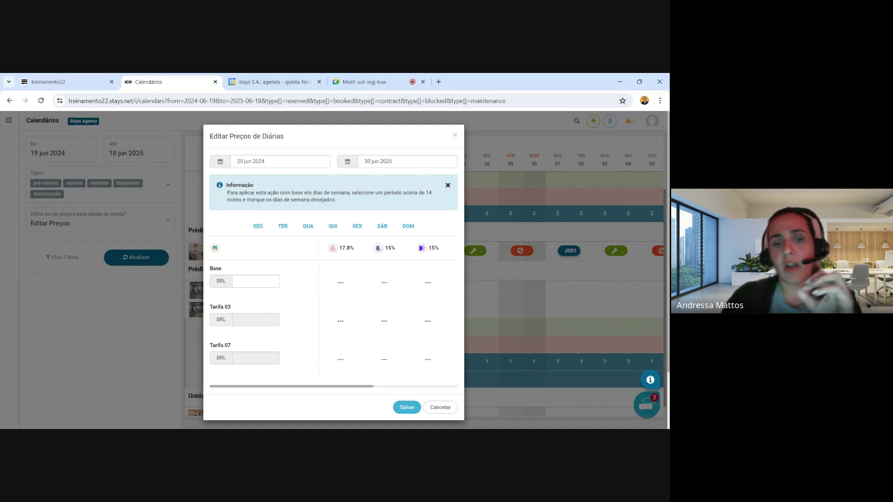
pyautogui.click(263, 281)
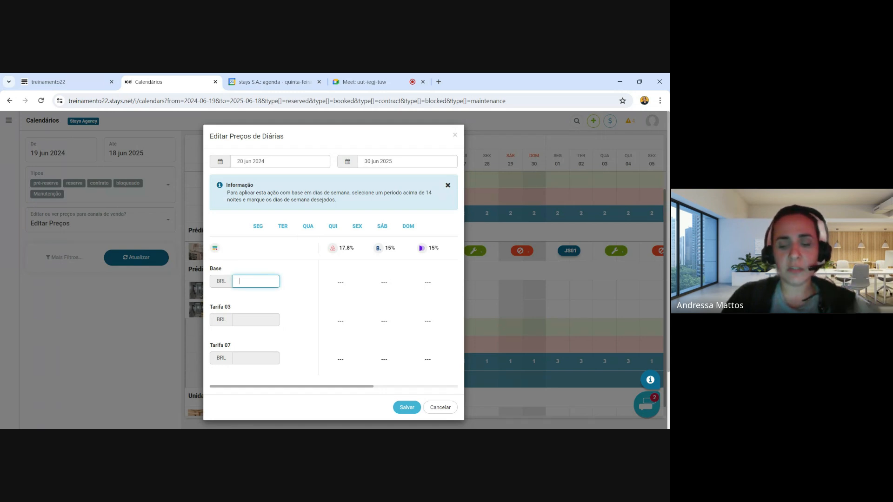
pyautogui.write('300')
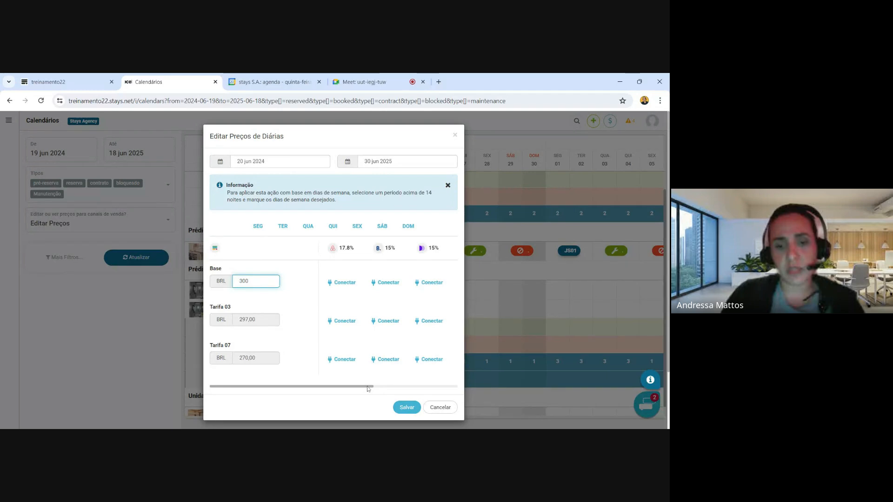
pyautogui.click(399, 411)
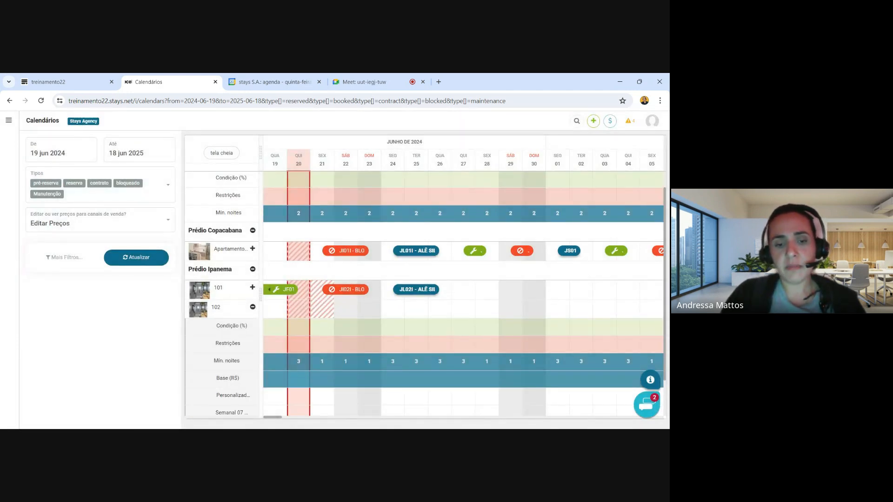
# Examine unit 102's base, custom and weekly rates through July 2024, including the daily-price editor for 10 jul.
pyautogui.moveTo(666, 289); pyautogui.dragTo(668, 320)
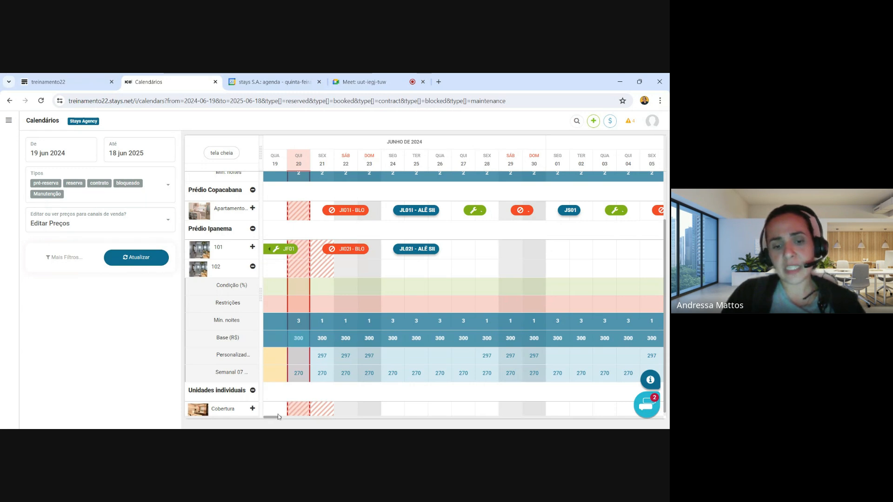
pyautogui.moveTo(274, 418); pyautogui.dragTo(290, 426)
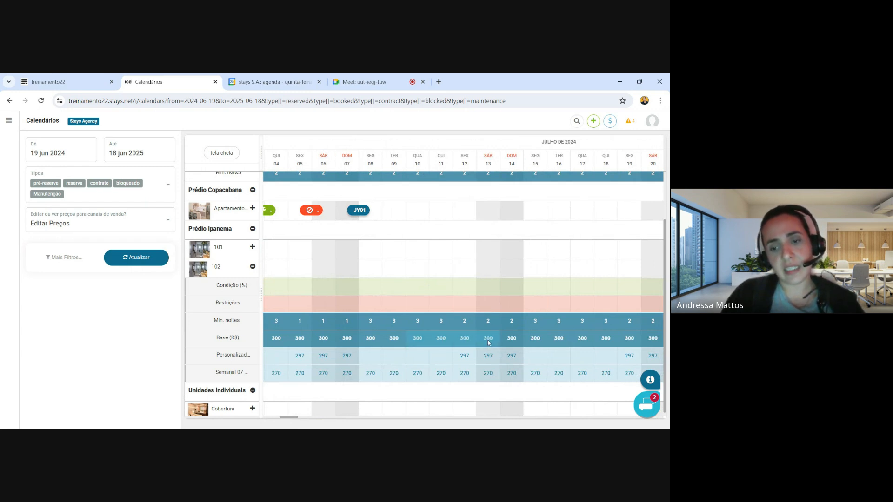
pyautogui.click(407, 343)
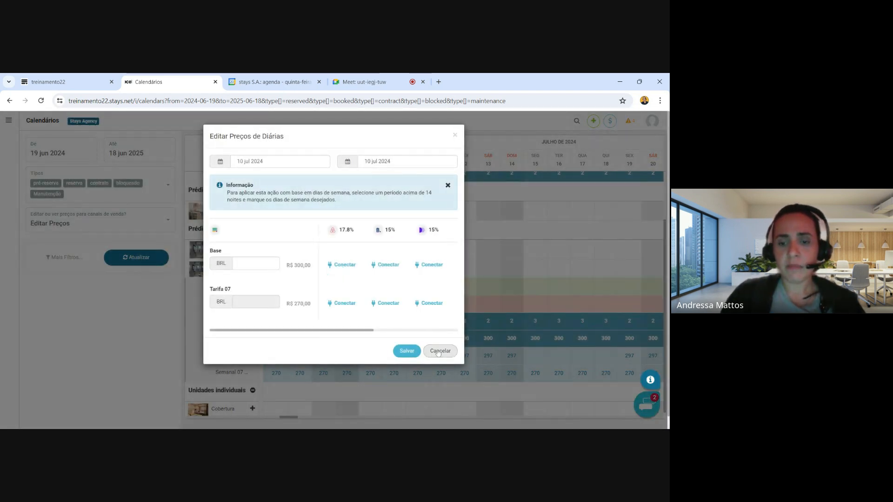
pyautogui.click(437, 352)
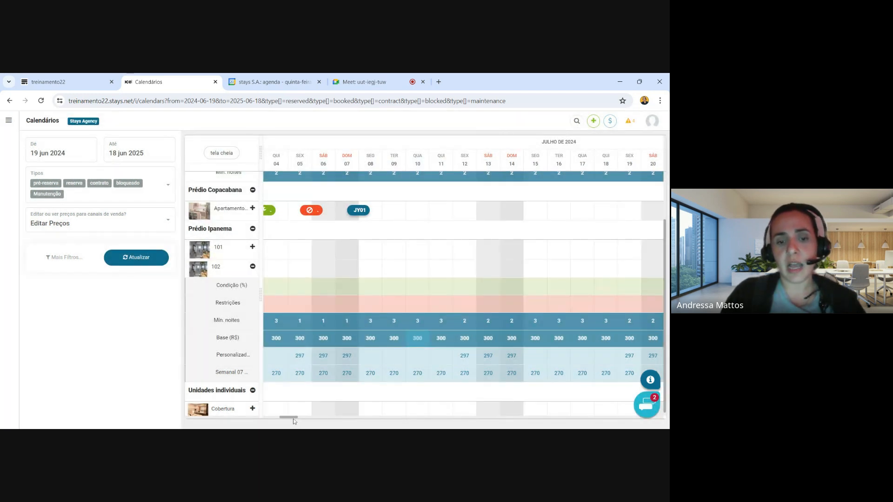
# Set unit 102's base daily price to BRL 450 from 01 jul 2024 to 31 jul 2024.
pyautogui.moveTo(293, 419); pyautogui.dragTo(275, 418)
pyautogui.click(299, 340)
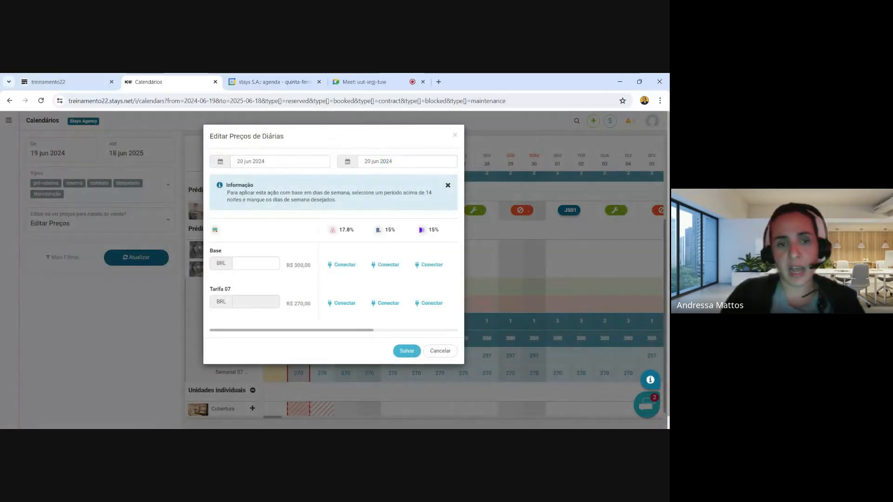
pyautogui.click(279, 162)
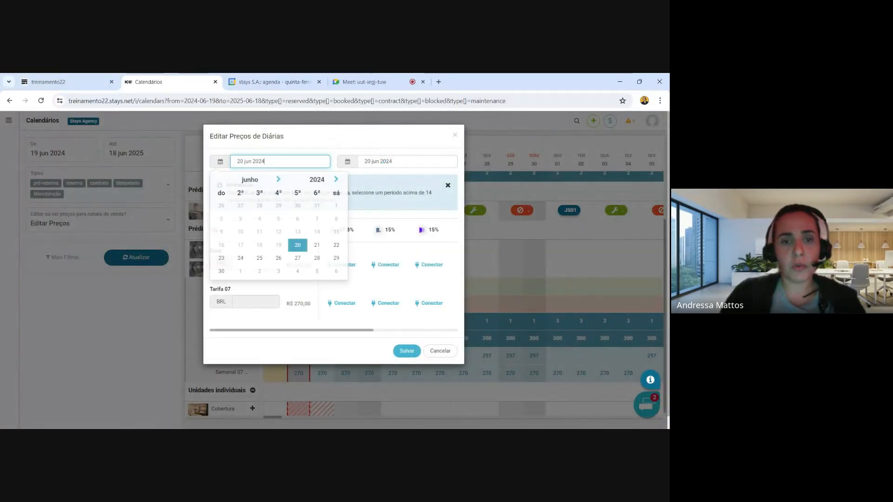
pyautogui.click(278, 181)
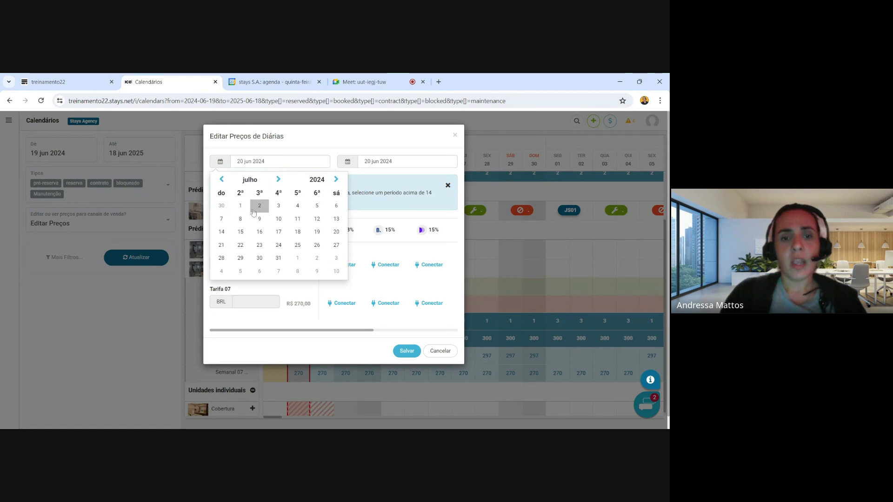
pyautogui.click(237, 207)
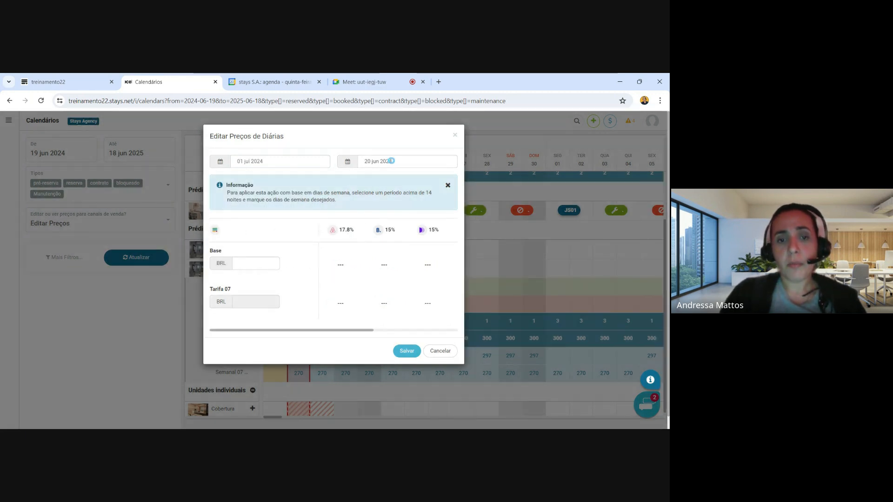
pyautogui.click(390, 161)
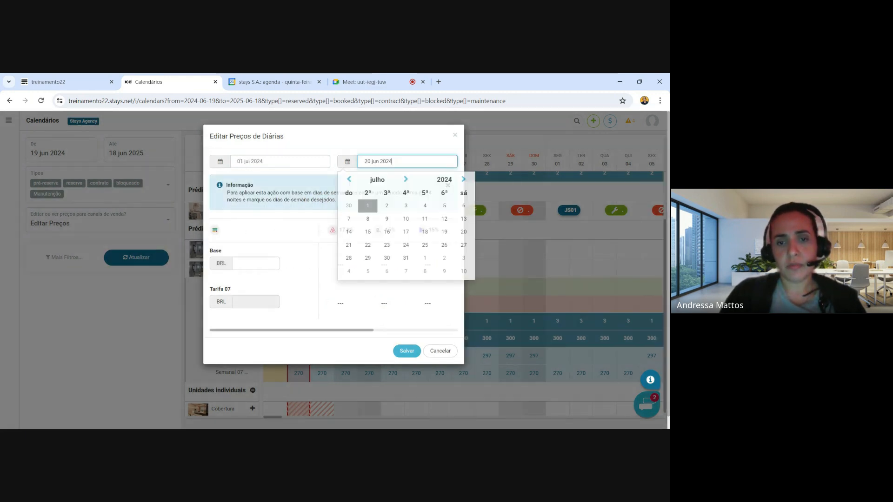
pyautogui.click(407, 258)
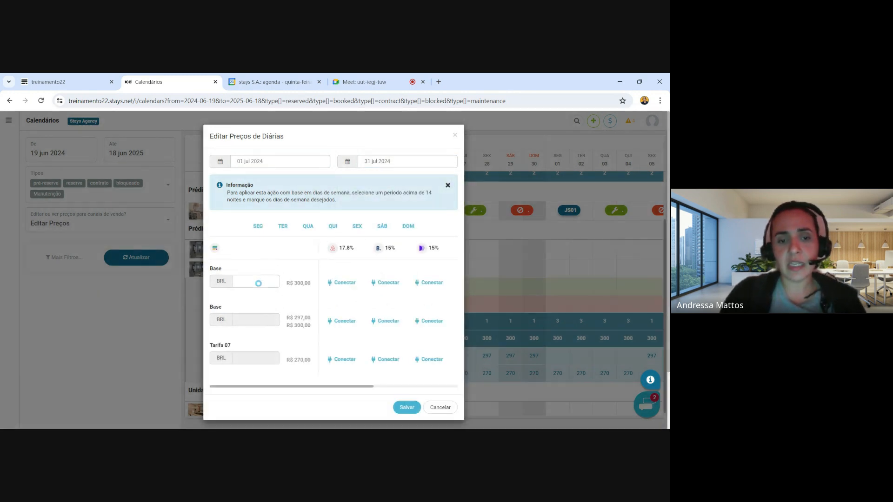
pyautogui.click(258, 283)
pyautogui.write('450')
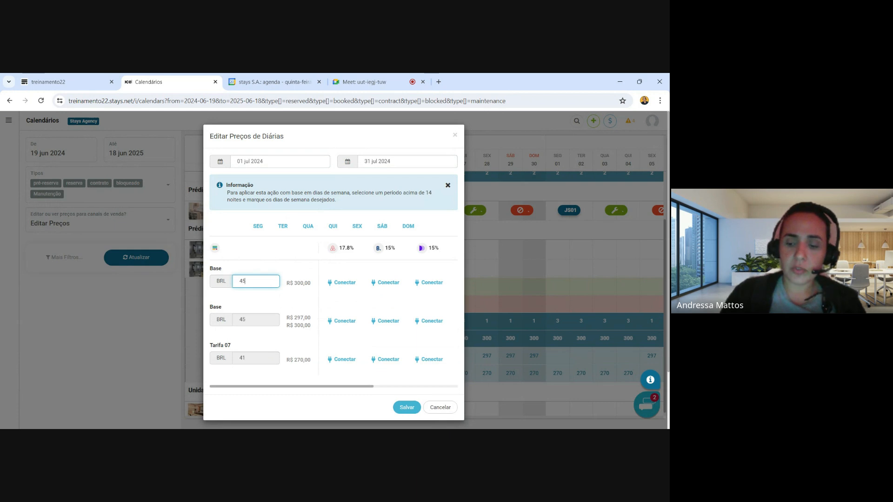
pyautogui.click(406, 408)
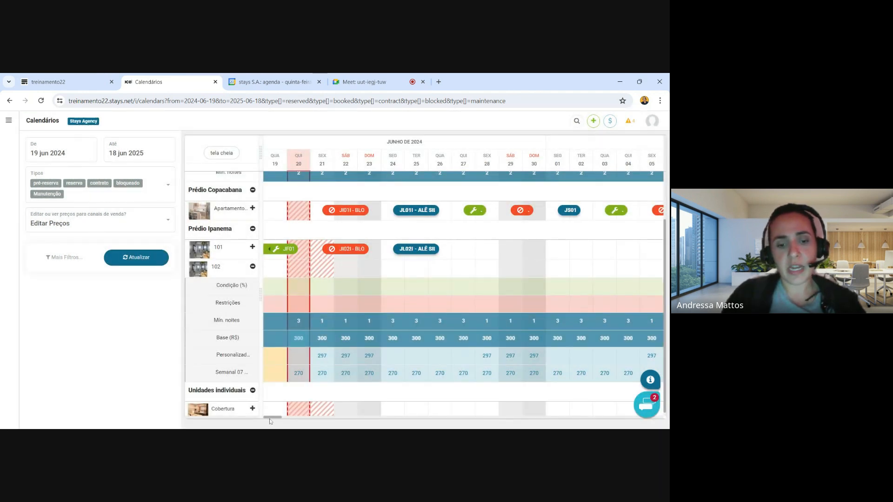
# Examine unit 102's base, custom and weekly rates across July 2024, returning to the June start of the calendar.
pyautogui.moveTo(278, 417); pyautogui.dragTo(280, 417)
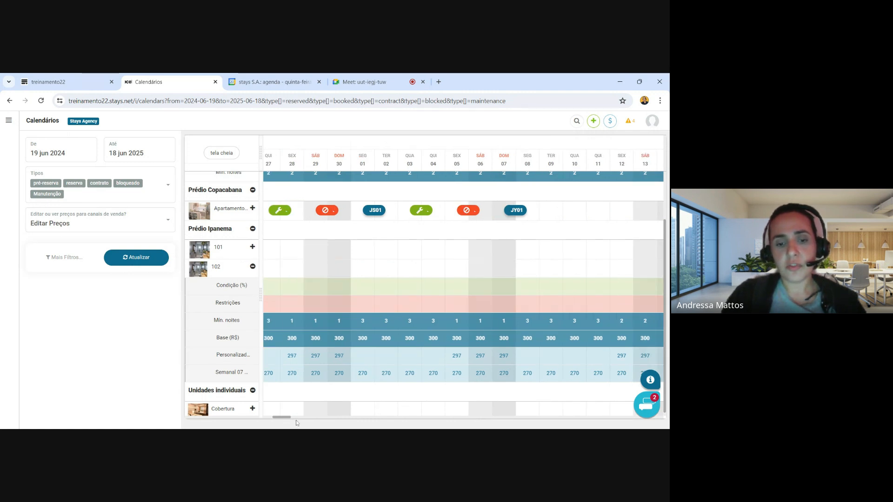
pyautogui.moveTo(286, 418); pyautogui.dragTo(287, 418)
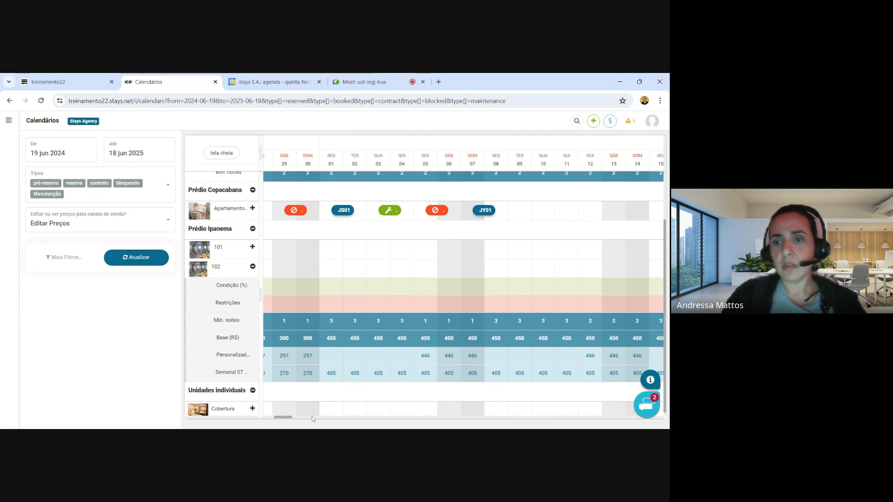
pyautogui.moveTo(287, 420)
pyautogui.mouseDown()
pyautogui.moveTo(313, 419)
pyautogui.moveTo(300, 418)
pyautogui.mouseUp()
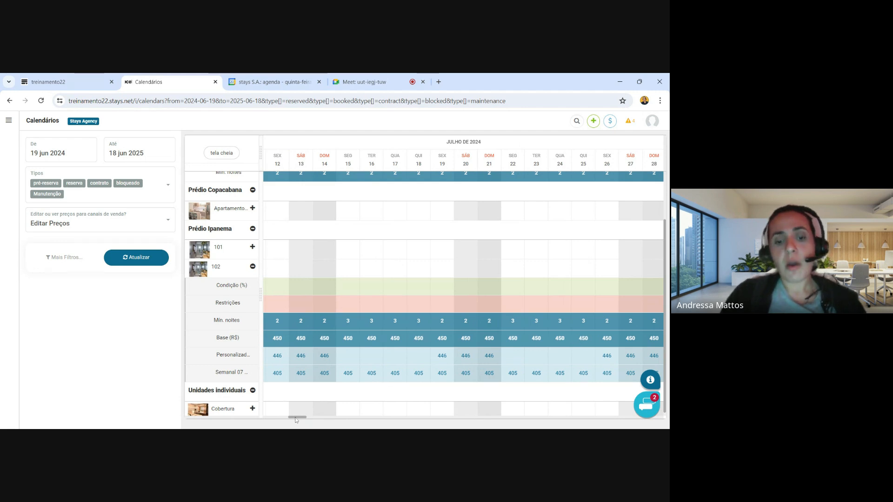
pyautogui.moveTo(295, 418); pyautogui.dragTo(272, 418)
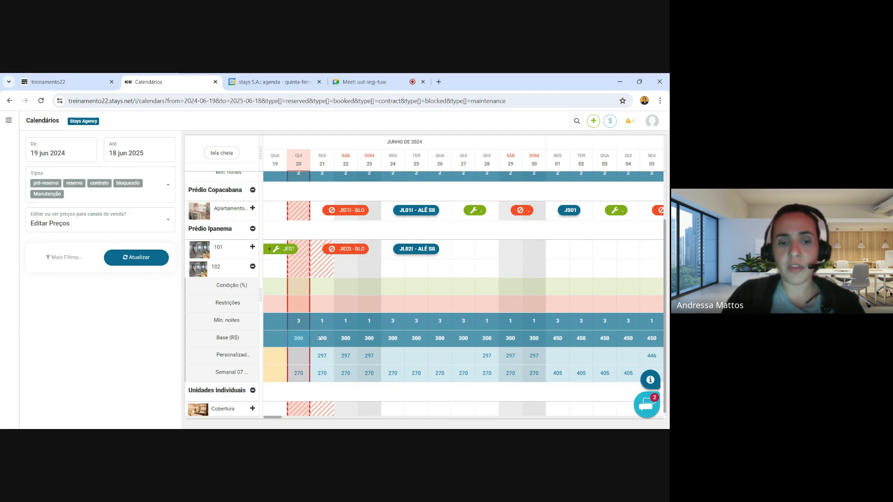
# Apply a 20% surcharge (Acréscimo) to unit 102 from 01 jul 2024 to 31 jul 2024.
pyautogui.click(300, 287)
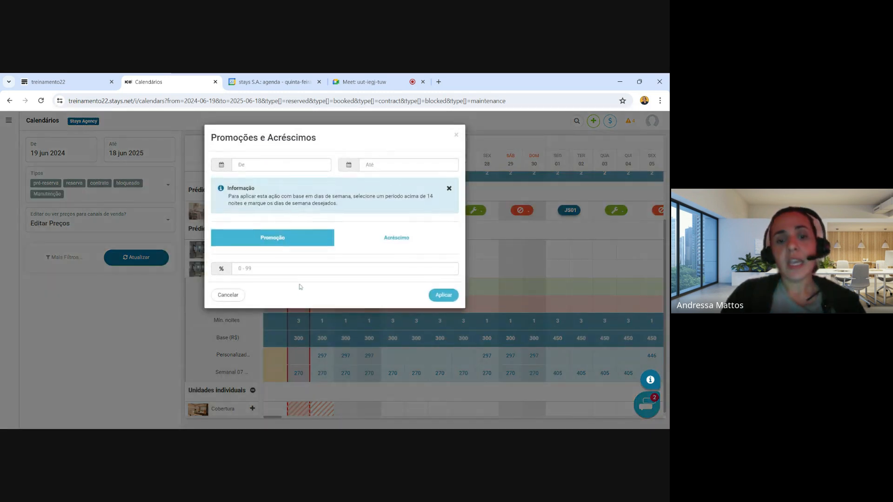
pyautogui.click(333, 245)
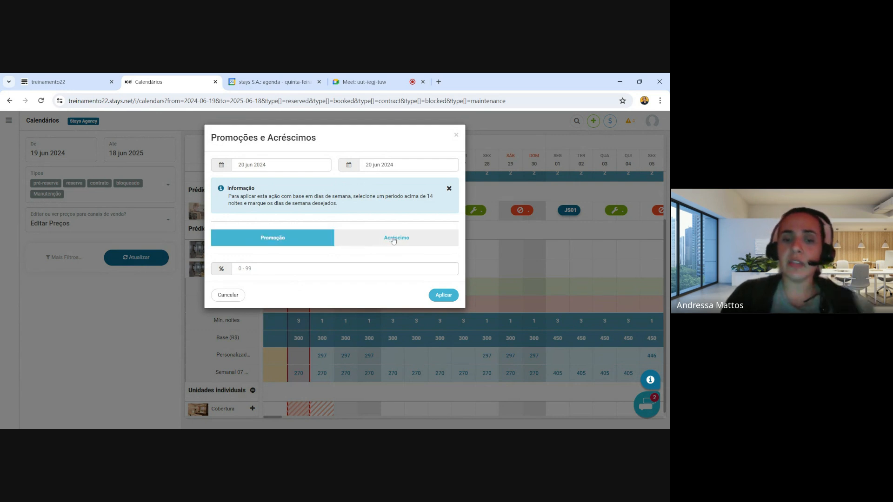
pyautogui.click(393, 241)
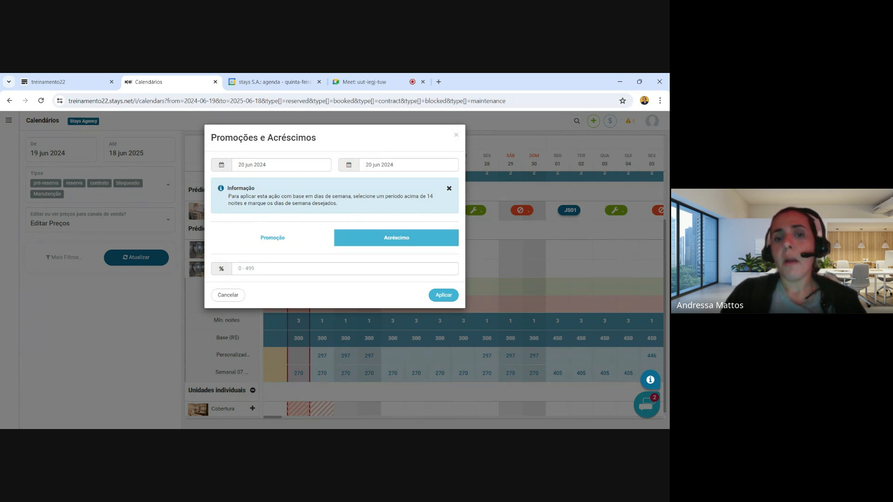
pyautogui.click(265, 165)
pyautogui.click(279, 183)
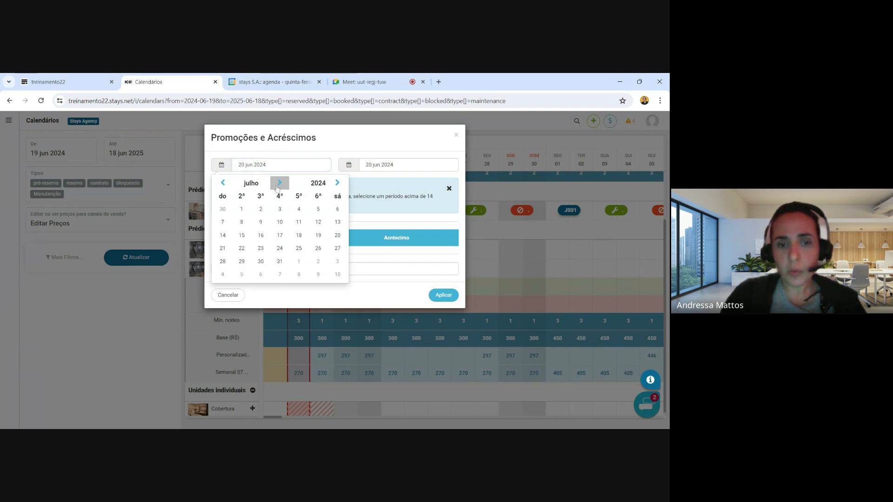
pyautogui.click(241, 209)
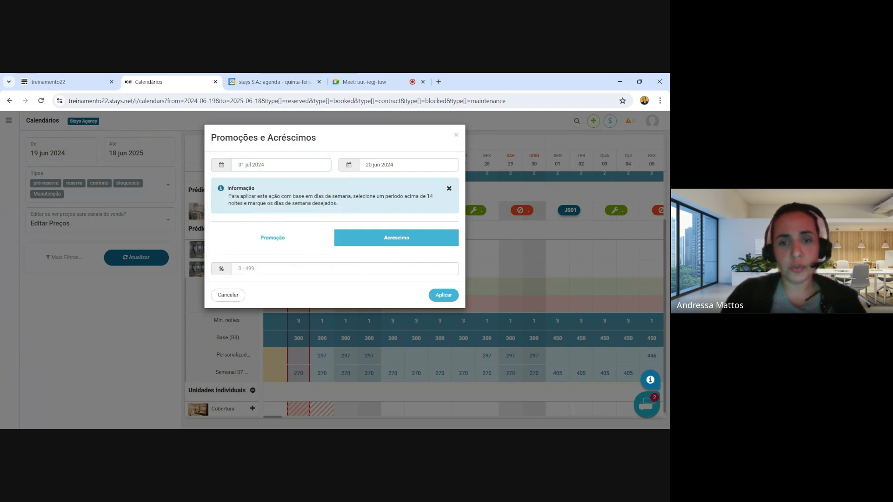
pyautogui.click(407, 262)
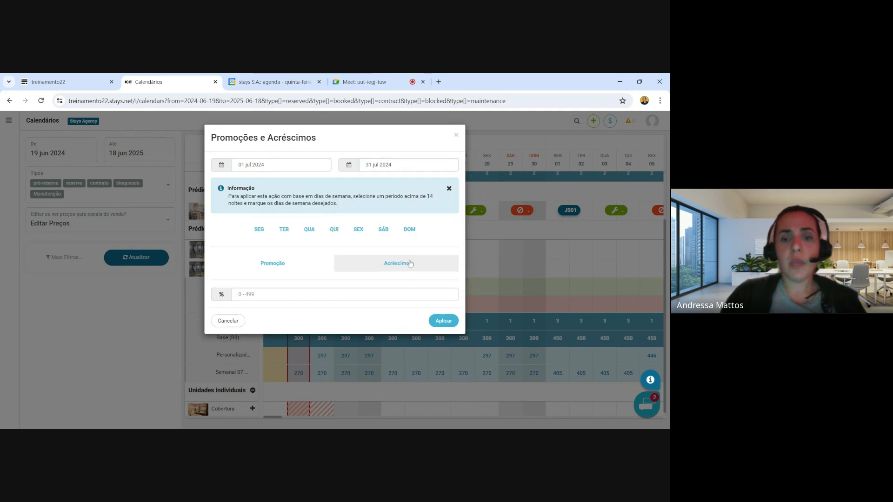
pyautogui.click(238, 294)
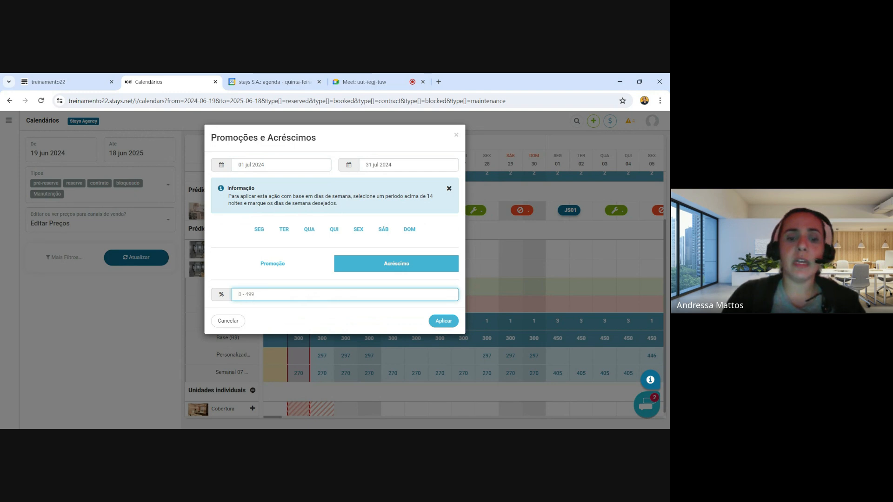
pyautogui.write('20')
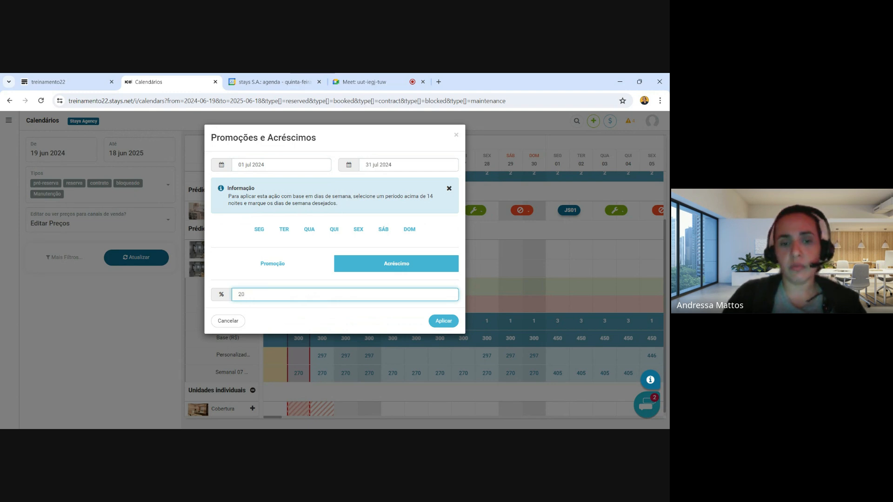
pyautogui.click(440, 320)
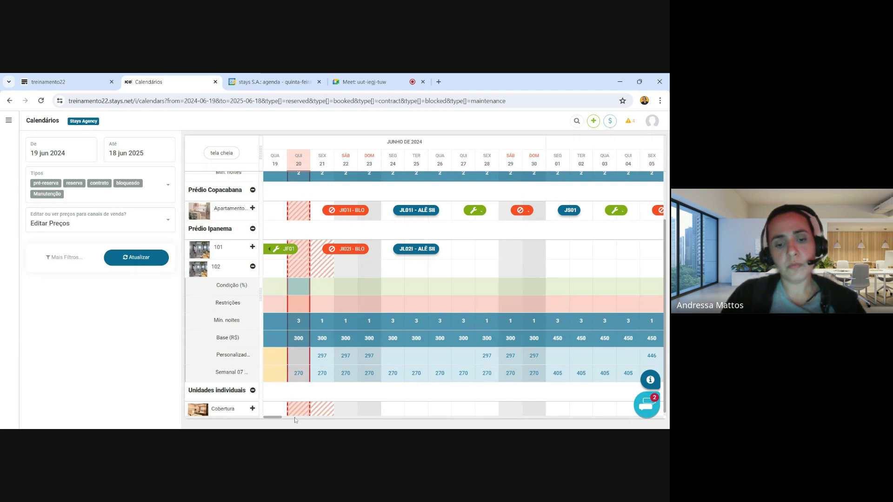
# Remove unit 102's July surcharge by applying a blank percentage from 01 jul 2024 to 31 jul 2024.
pyautogui.moveTo(278, 419); pyautogui.dragTo(320, 422)
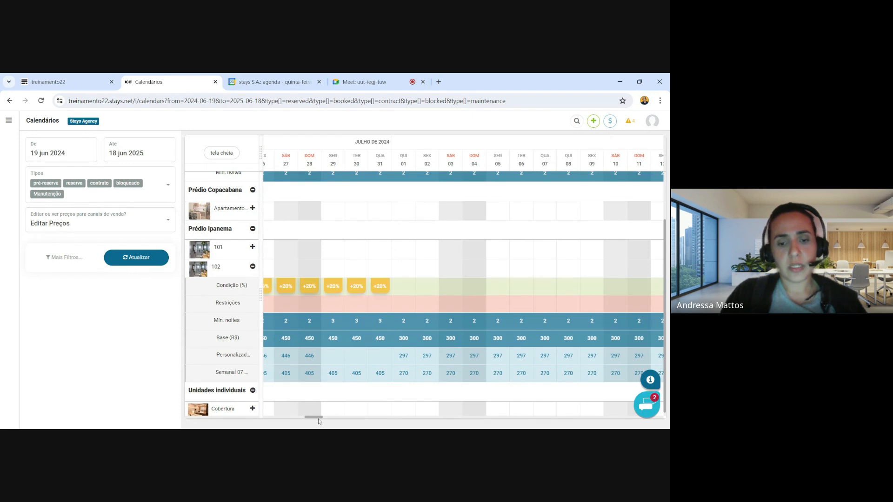
pyautogui.moveTo(307, 419); pyautogui.dragTo(287, 421)
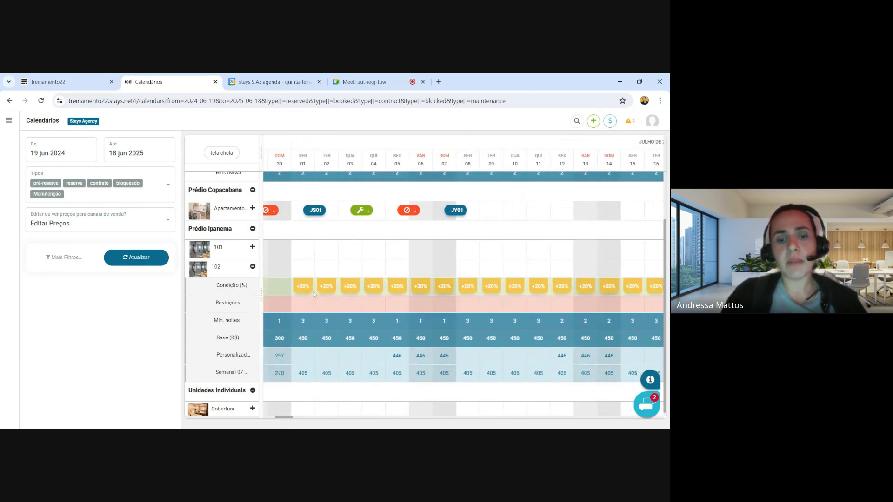
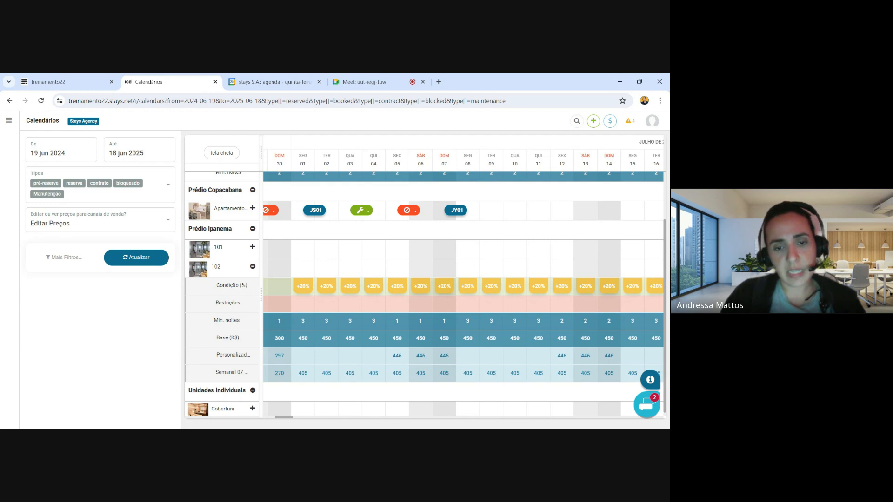
pyautogui.click(304, 286)
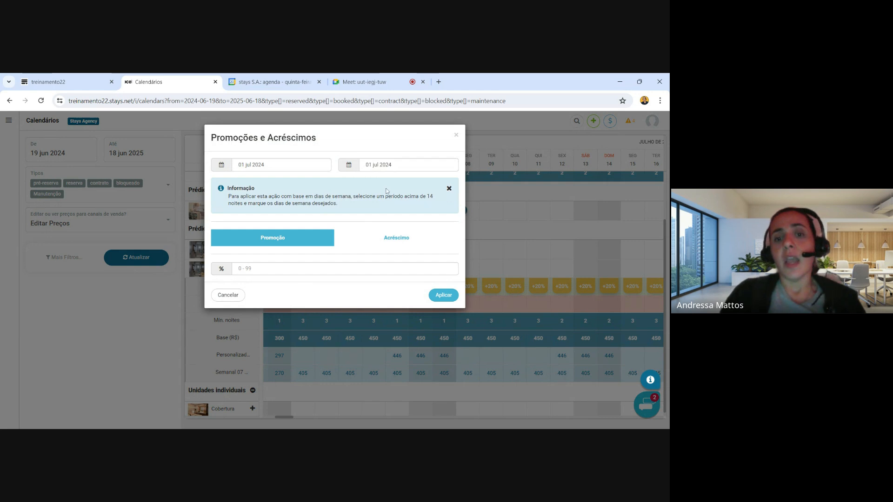
pyautogui.click(400, 165)
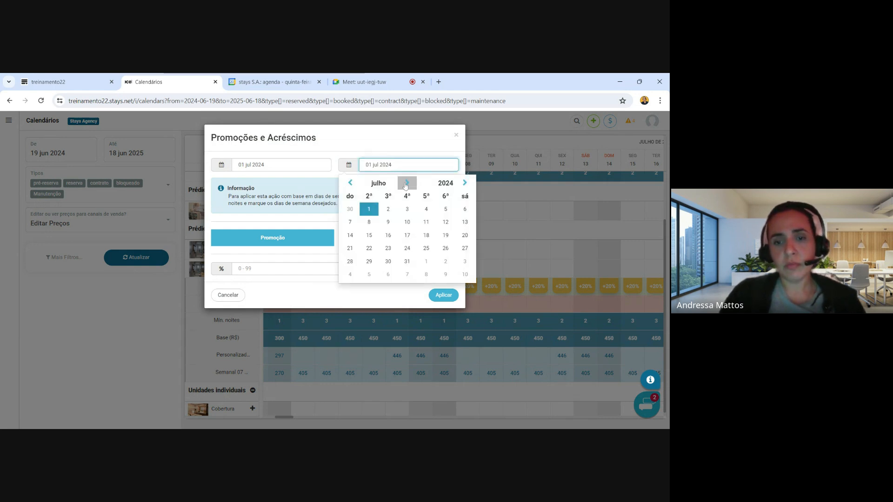
pyautogui.click(406, 183)
pyautogui.click(351, 183)
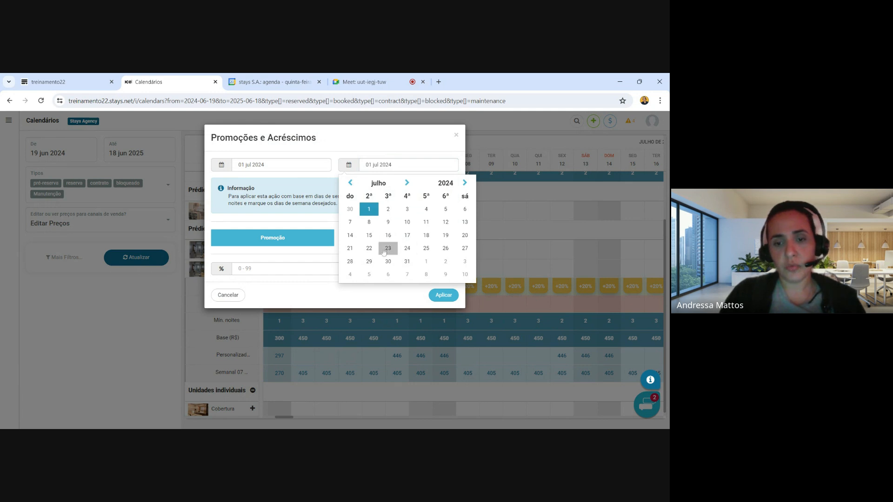
pyautogui.click(408, 261)
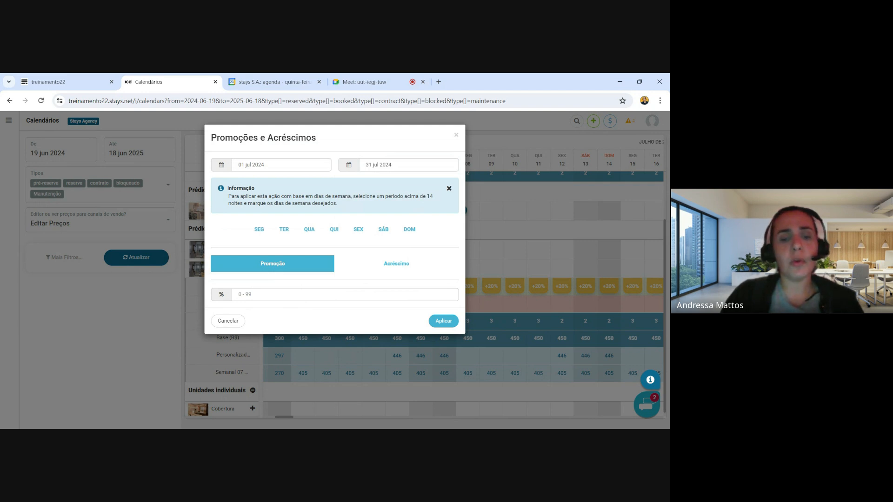
pyautogui.click(443, 321)
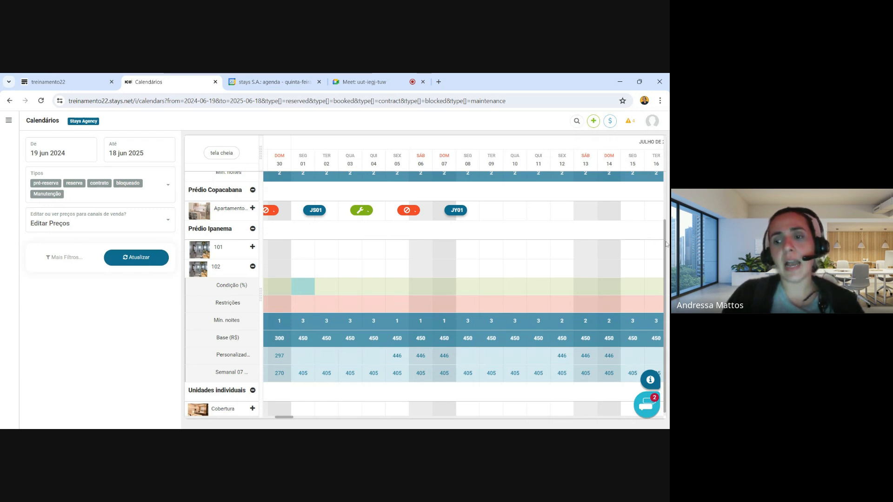
# Apply a 10% promotion to all units on 30 jun 2024 through the Global condition row.
pyautogui.moveTo(666, 246); pyautogui.dragTo(666, 186)
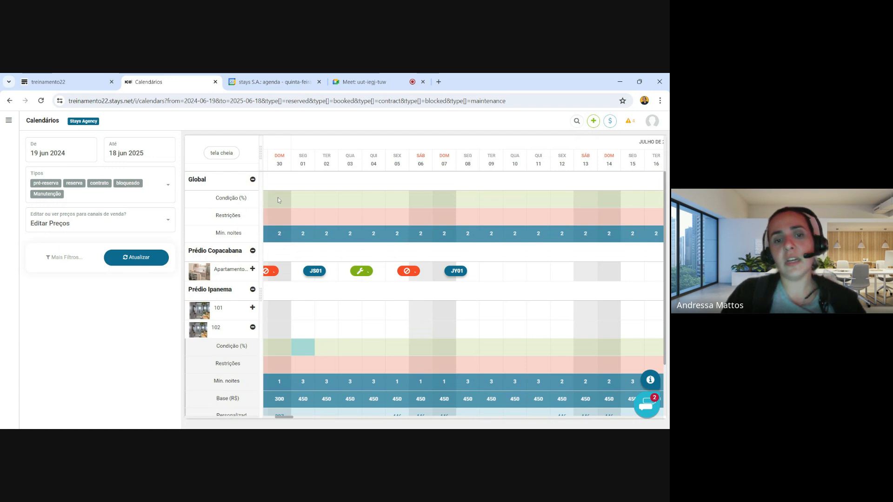
pyautogui.click(278, 200)
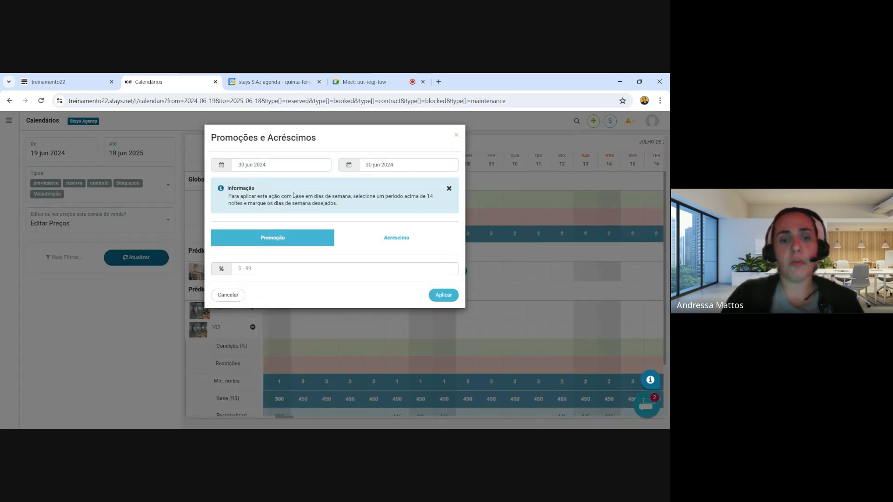
pyautogui.click(239, 269)
pyautogui.write('1')
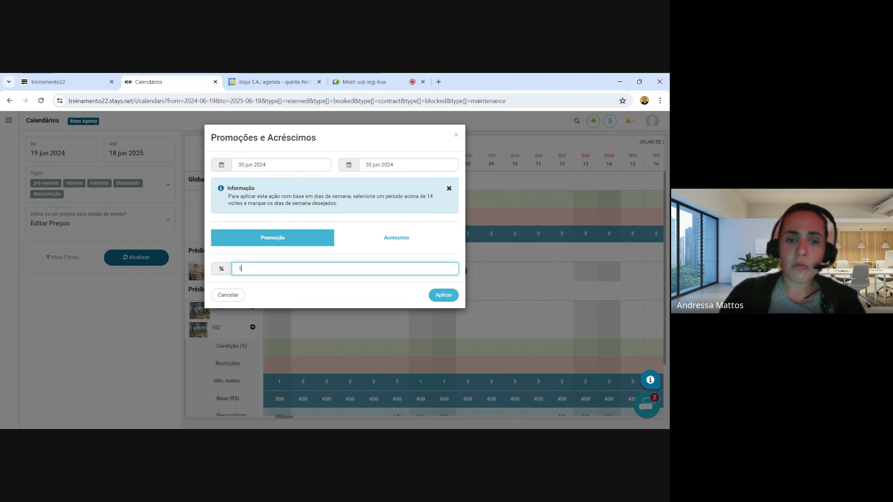
pyautogui.write('0')
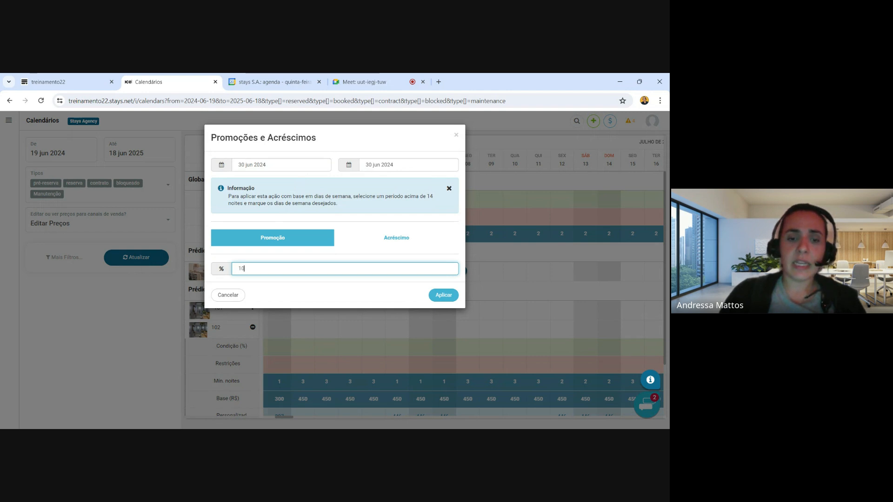
pyautogui.click(440, 298)
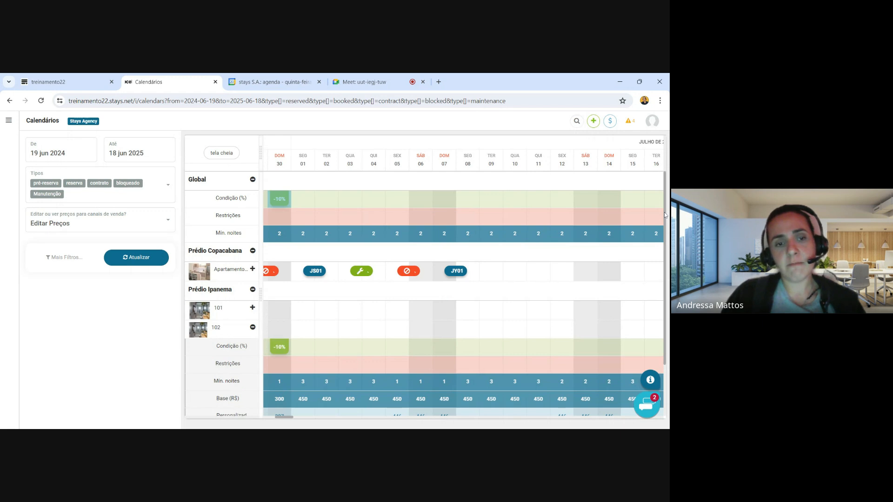
pyautogui.click(327, 215)
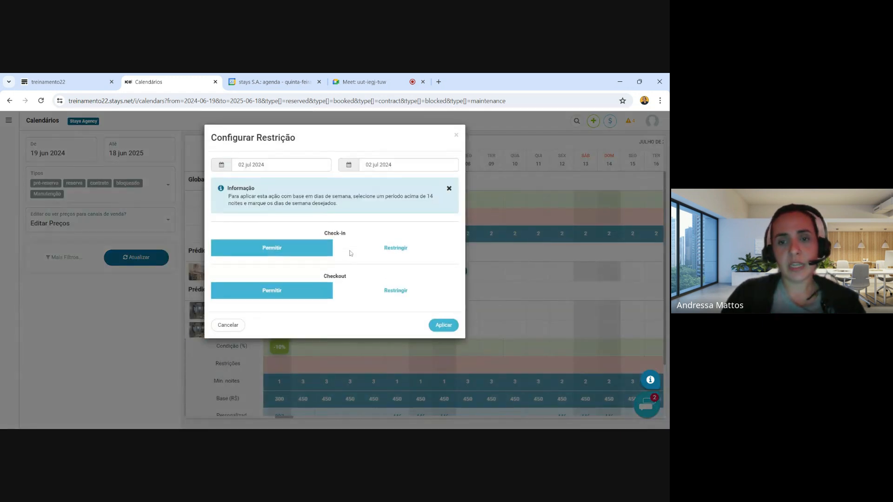
pyautogui.click(456, 135)
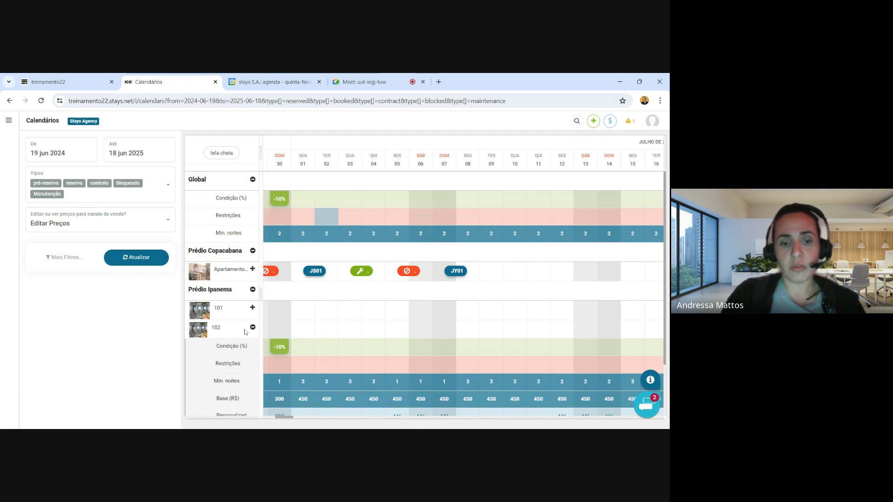
# Clear the 30 jun 2024 promotion for the Prédio Copacabana apartment only, and reload the calendar to check its conditions.
pyautogui.click(253, 307)
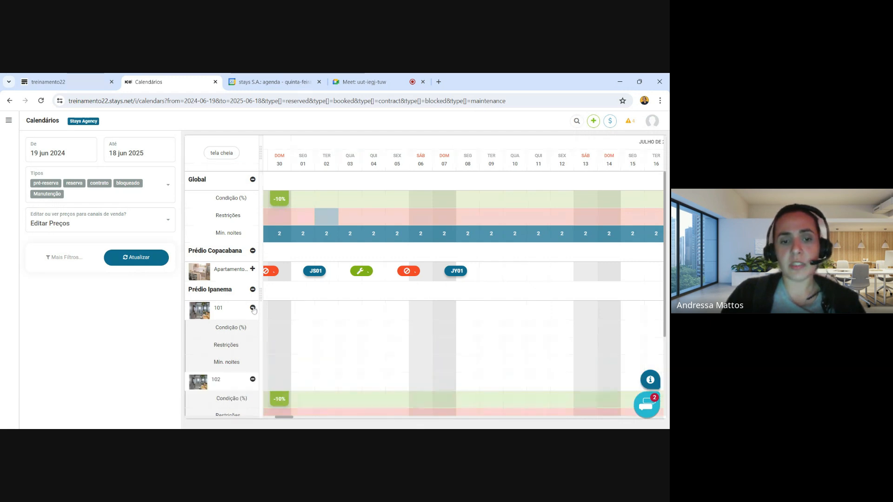
pyautogui.click(253, 270)
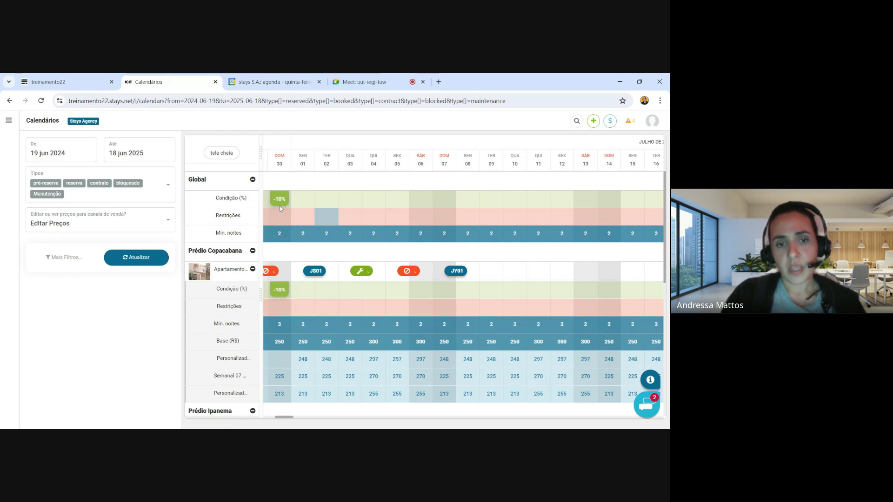
pyautogui.click(282, 290)
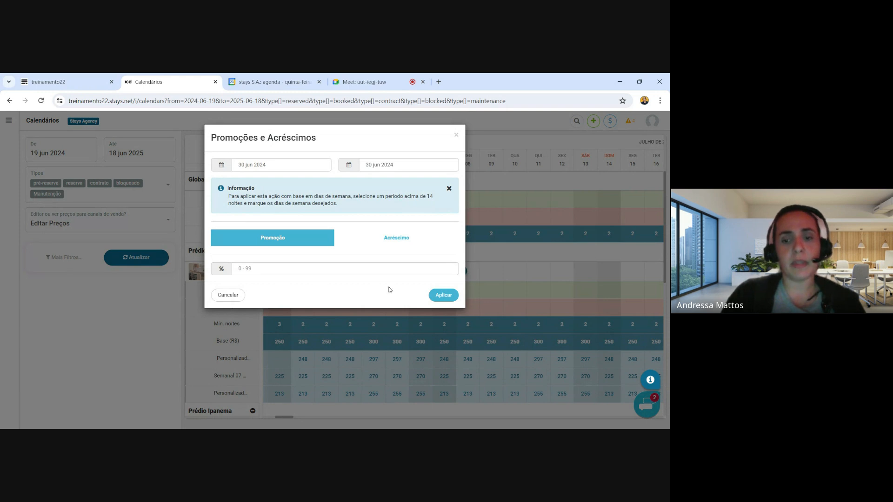
pyautogui.click(442, 296)
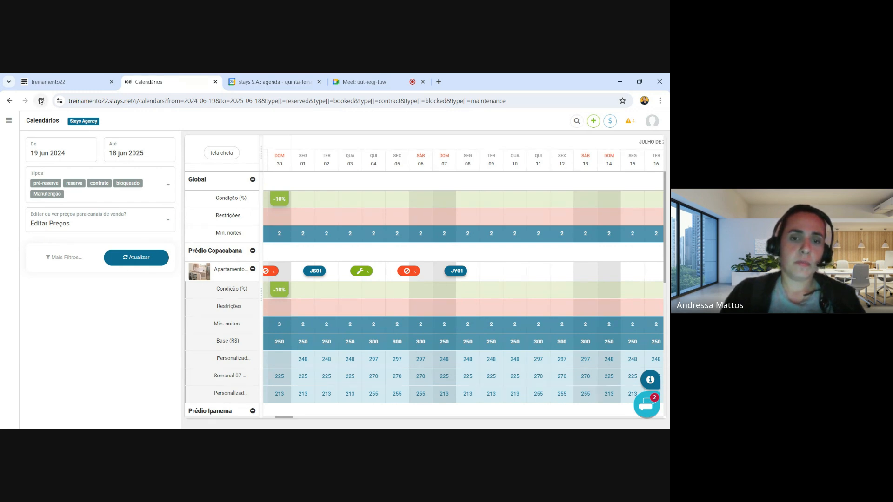
pyautogui.click(41, 101)
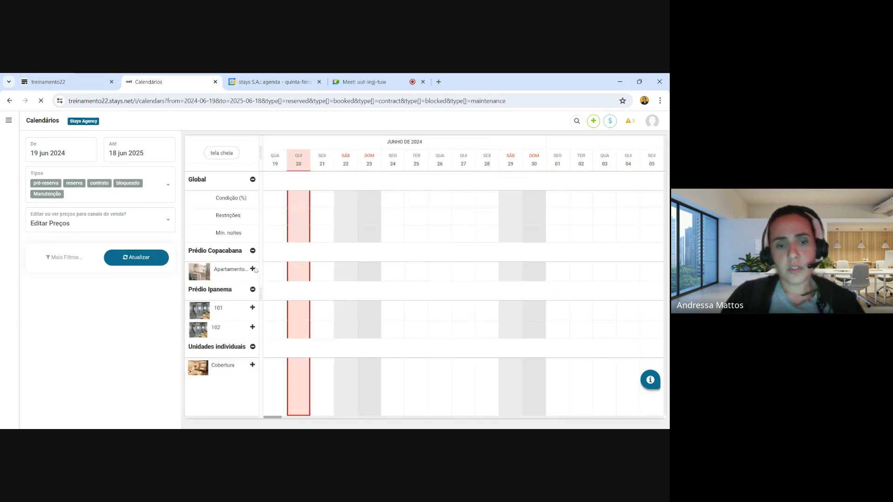
pyautogui.click(252, 270)
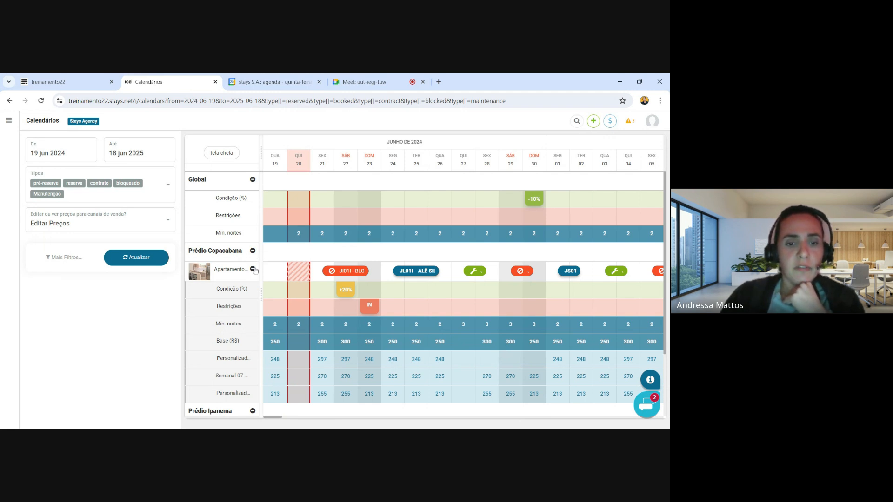
pyautogui.click(253, 269)
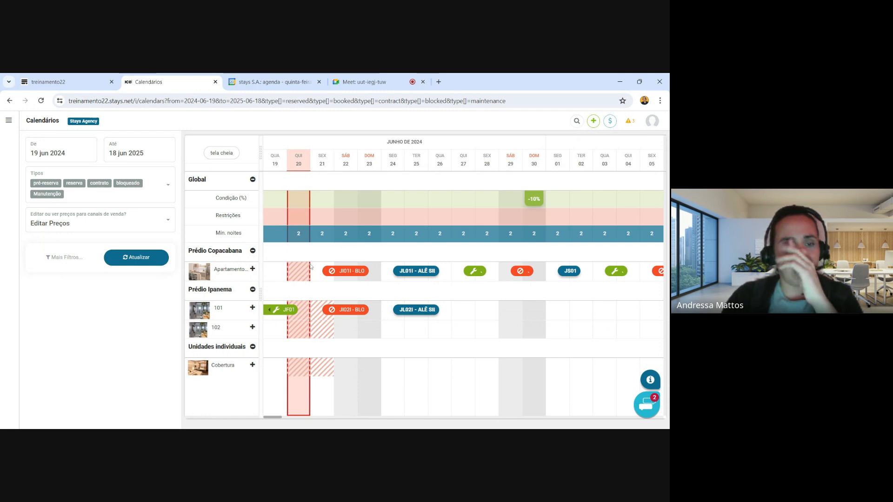
# Begin a Global restriction for all units, with check-in set to Restringir and a start date of 26 dez 2024.
pyautogui.click(302, 216)
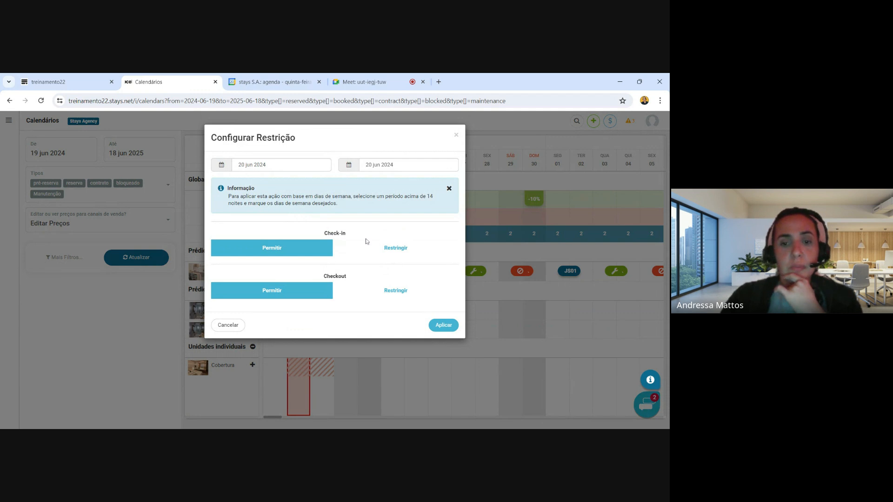
pyautogui.click(300, 254)
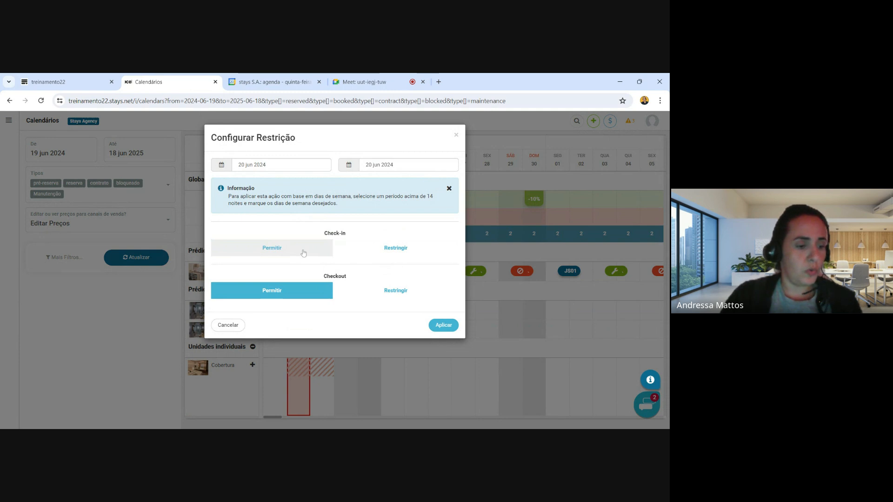
pyautogui.click(303, 253)
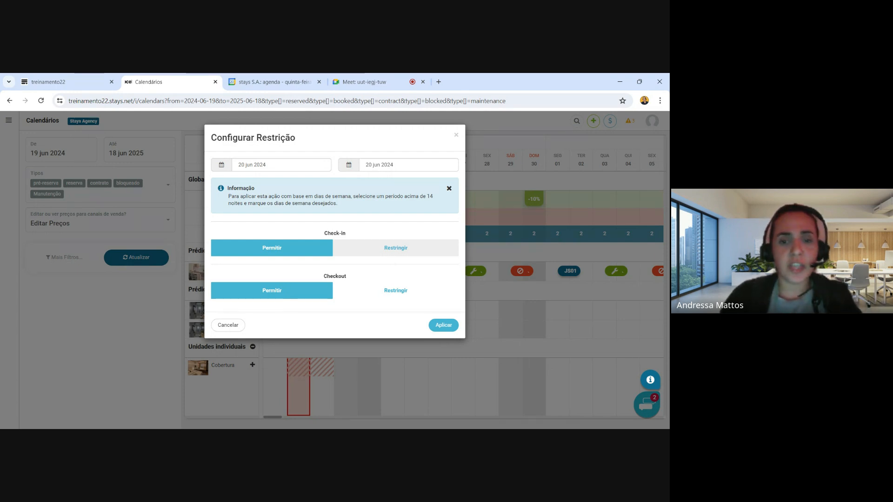
pyautogui.click(399, 250)
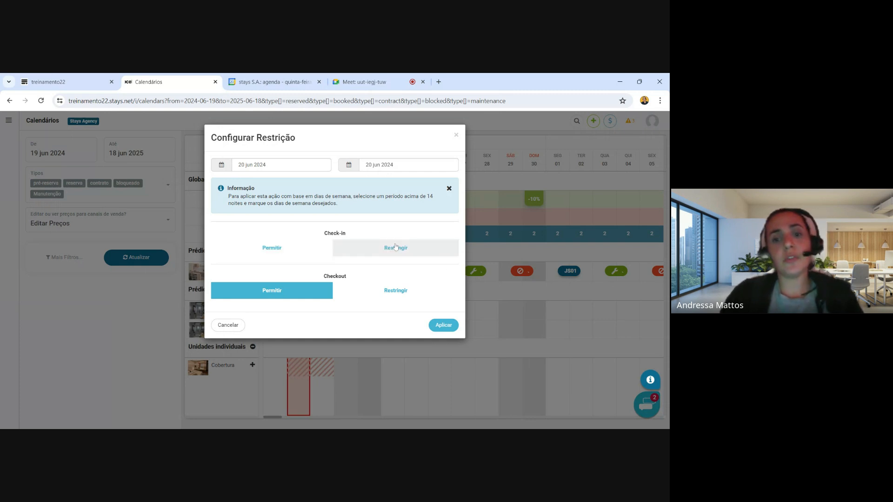
pyautogui.click(270, 164)
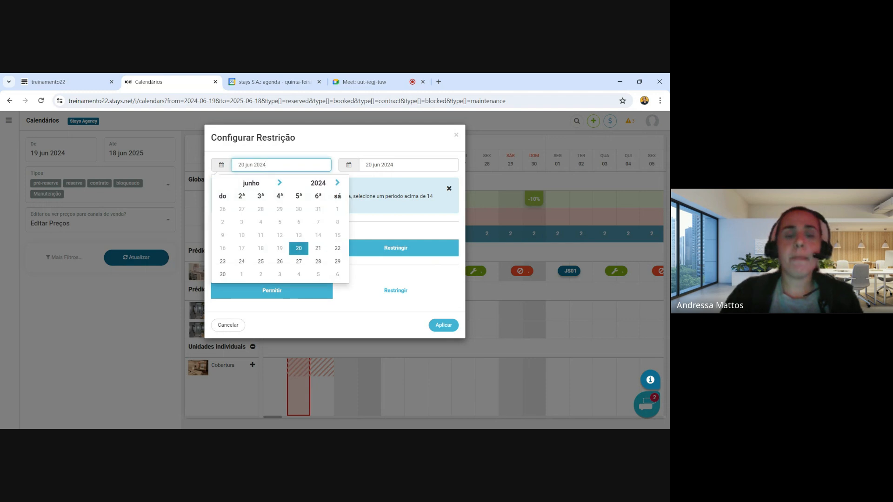
pyautogui.click(280, 182)
pyautogui.click(280, 183)
pyautogui.click(279, 183)
pyautogui.click(279, 183)
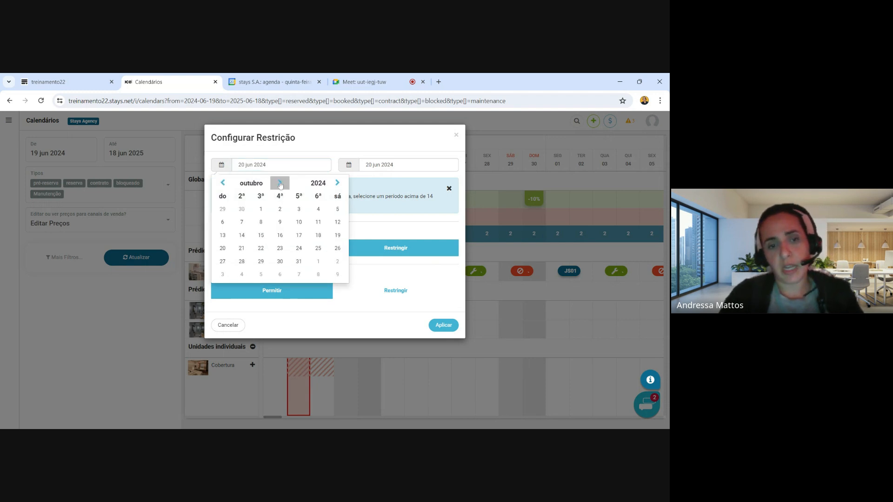
pyautogui.click(279, 183)
pyautogui.click(279, 183)
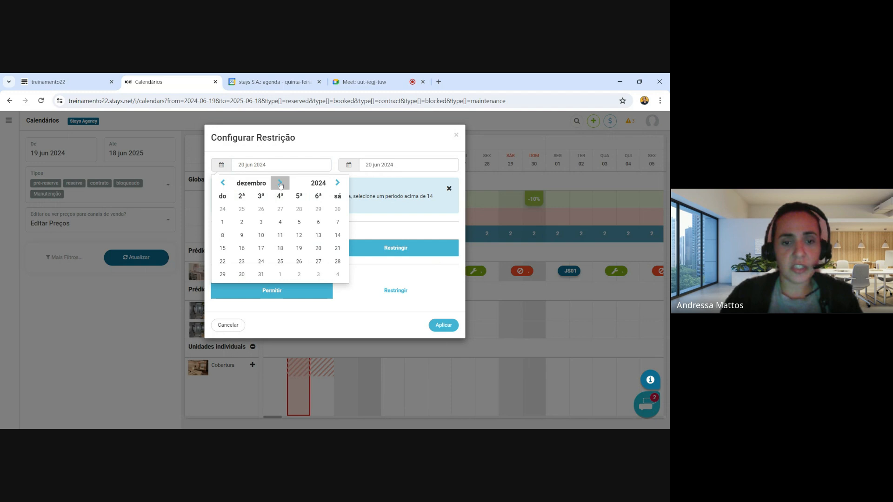
pyautogui.click(299, 262)
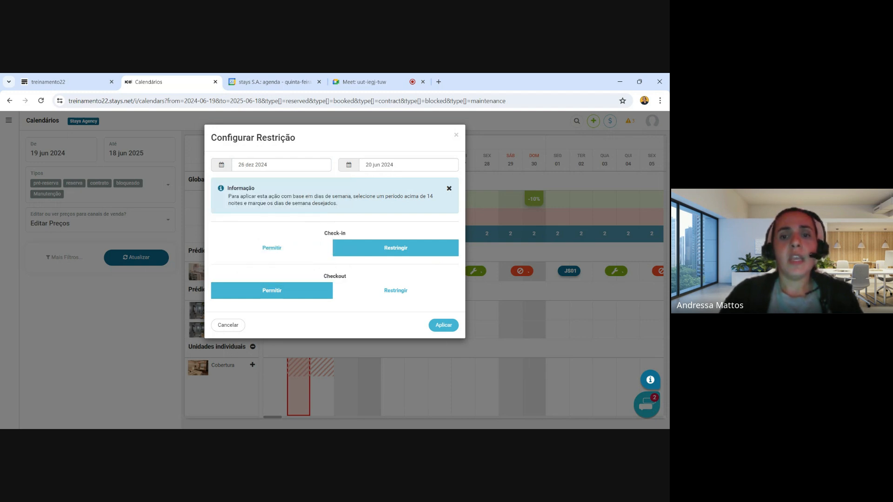
# Set the Global check-in restriction's end date to 01 jan 2025 and apply it.
pyautogui.click(399, 164)
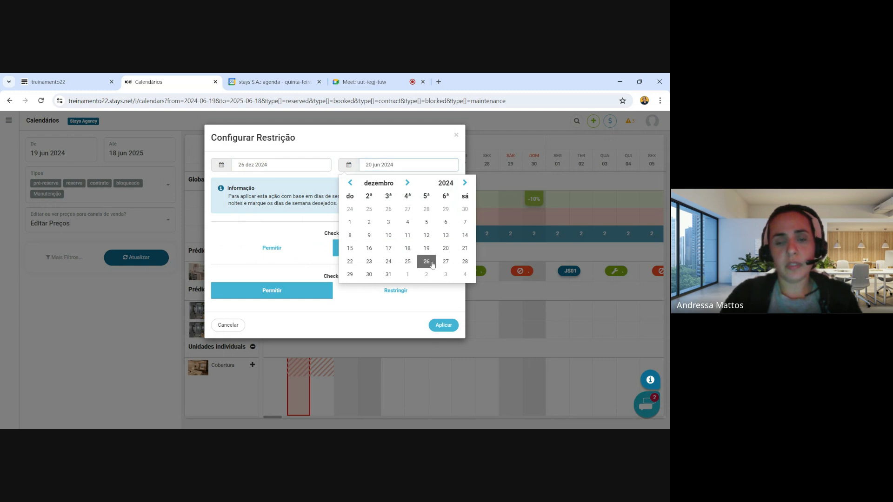
pyautogui.click(426, 262)
pyautogui.click(412, 165)
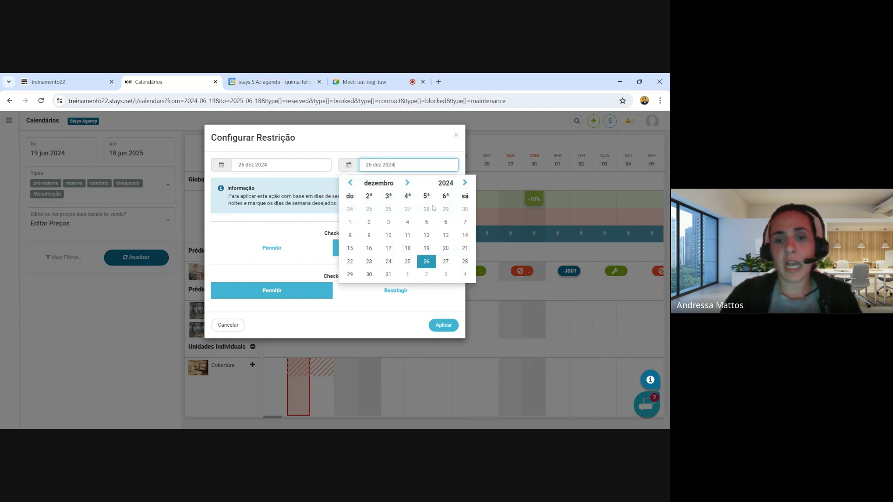
pyautogui.click(407, 276)
pyautogui.click(407, 276)
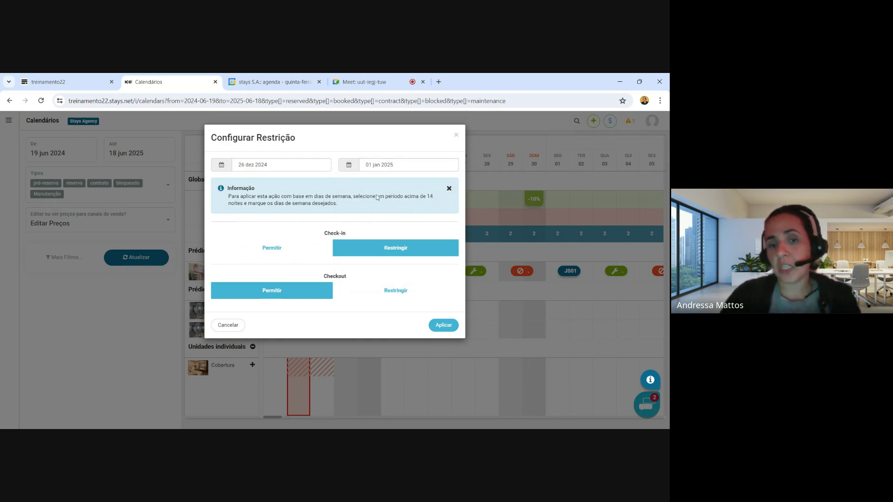
pyautogui.click(444, 326)
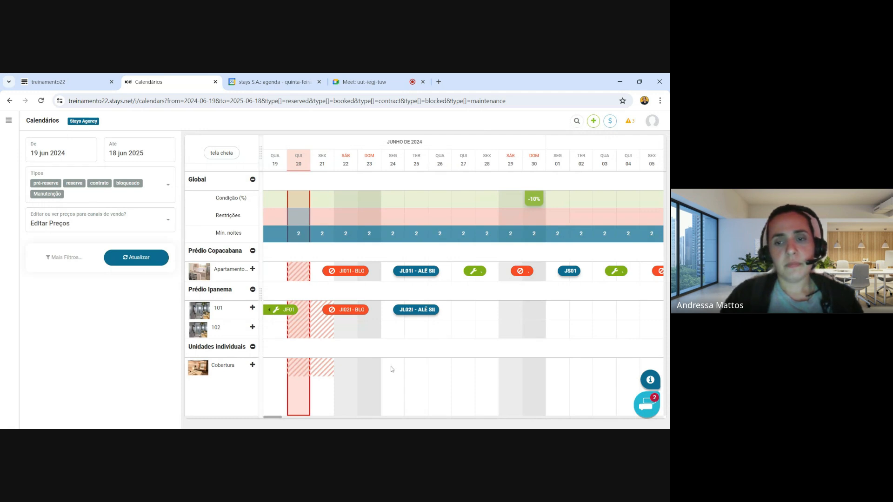
# Expand the Prédio Copacabana apartment's details, and set Global check-in back to Permitir from 26 dez 2024 to 01 jan 2025.
pyautogui.click(252, 269)
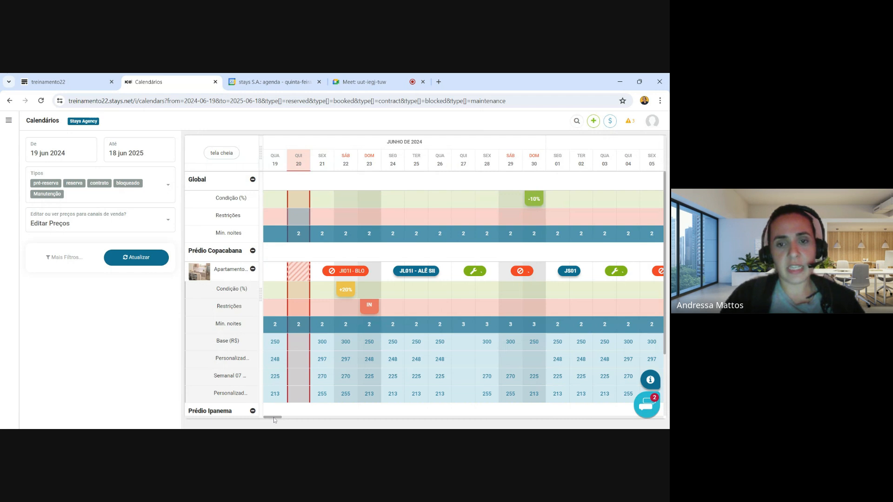
pyautogui.moveTo(274, 419); pyautogui.dragTo(475, 417)
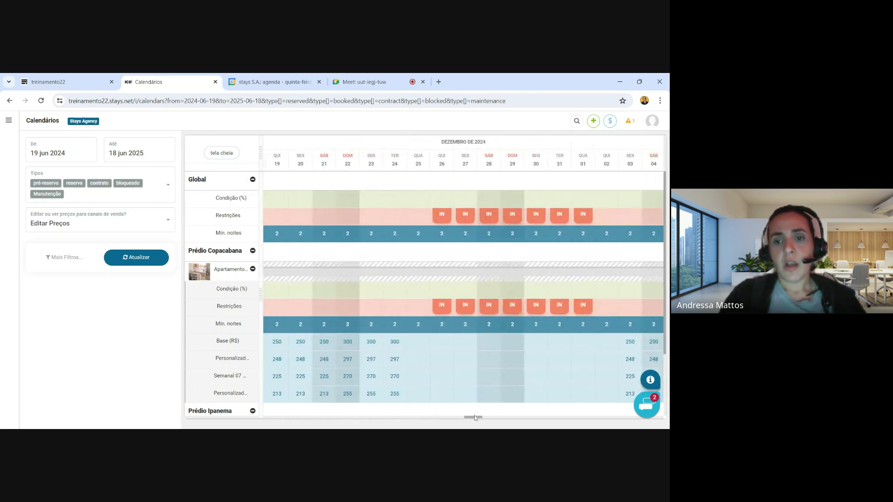
pyautogui.click(438, 219)
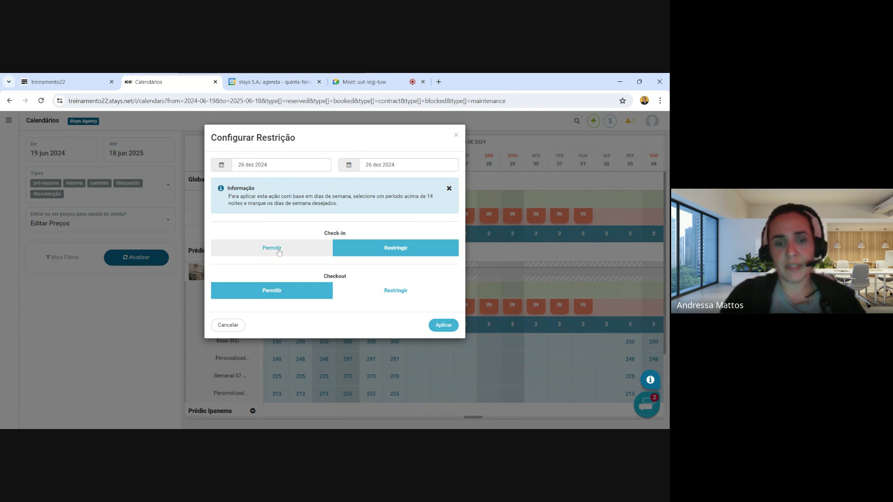
pyautogui.click(279, 253)
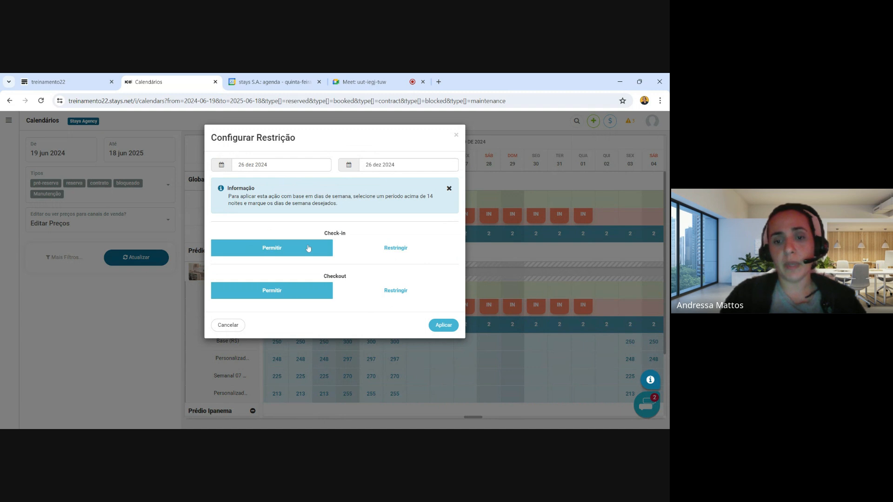
pyautogui.click(401, 165)
pyautogui.click(404, 278)
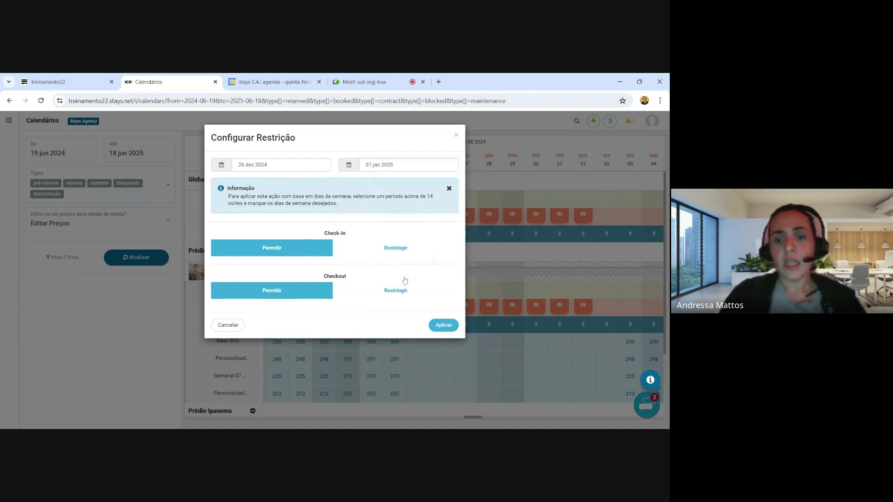
pyautogui.click(441, 329)
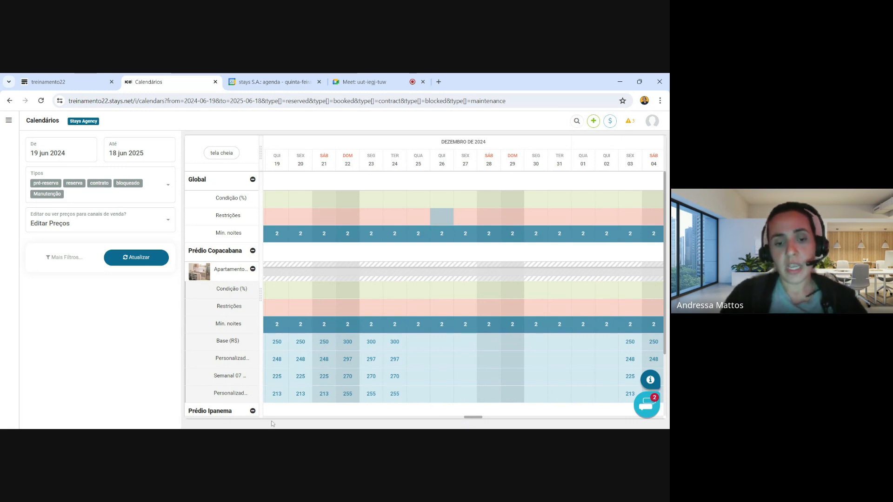
pyautogui.hscroll(-10, 268, 421)
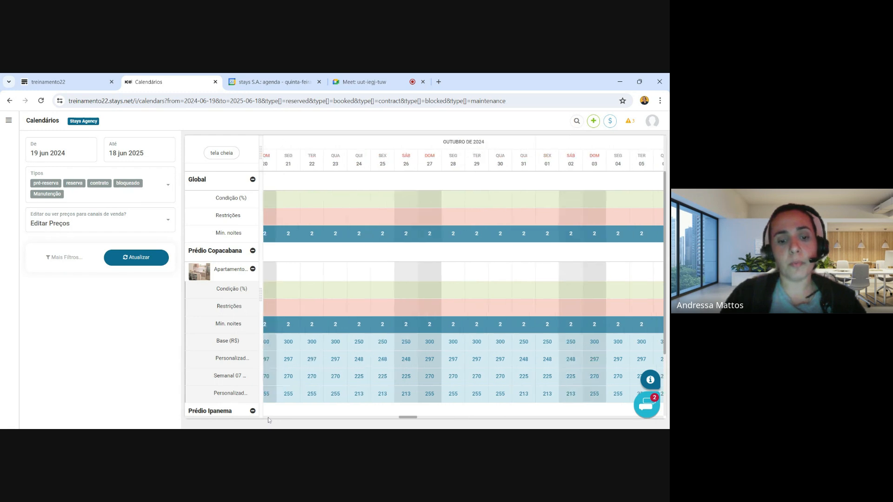
pyautogui.hscroll(-10, 268, 420)
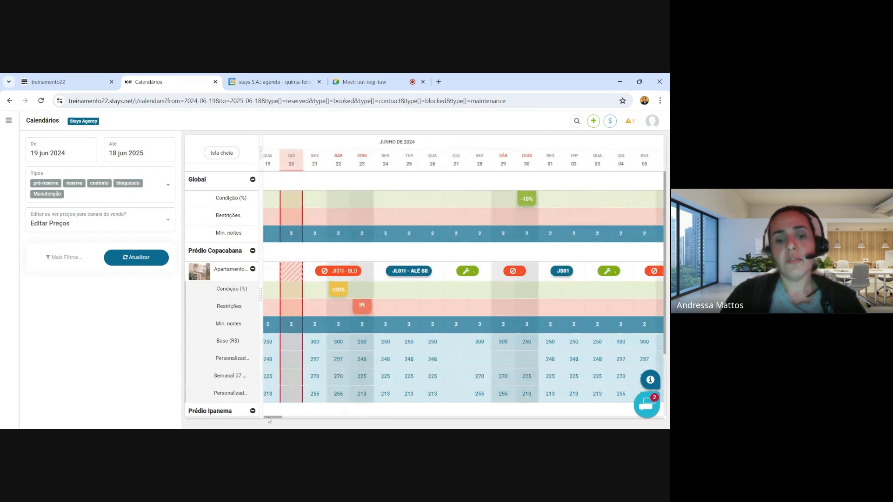
# Change the pricing model in the general settings to Precificação por período and save the change.
pyautogui.click(8, 121)
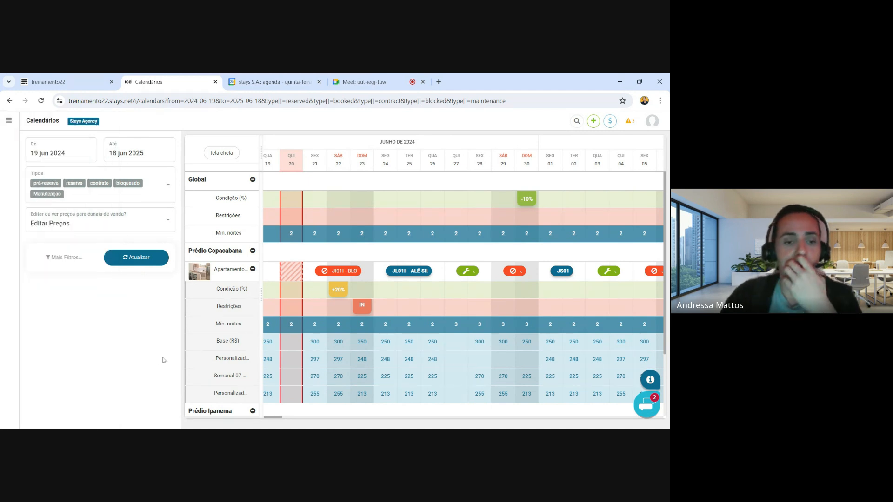
pyautogui.moveTo(5, 125)
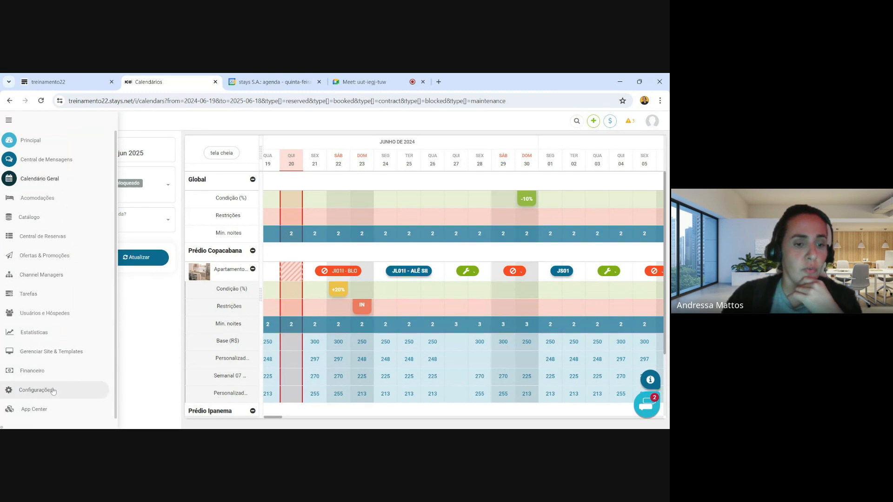
pyautogui.click(53, 390)
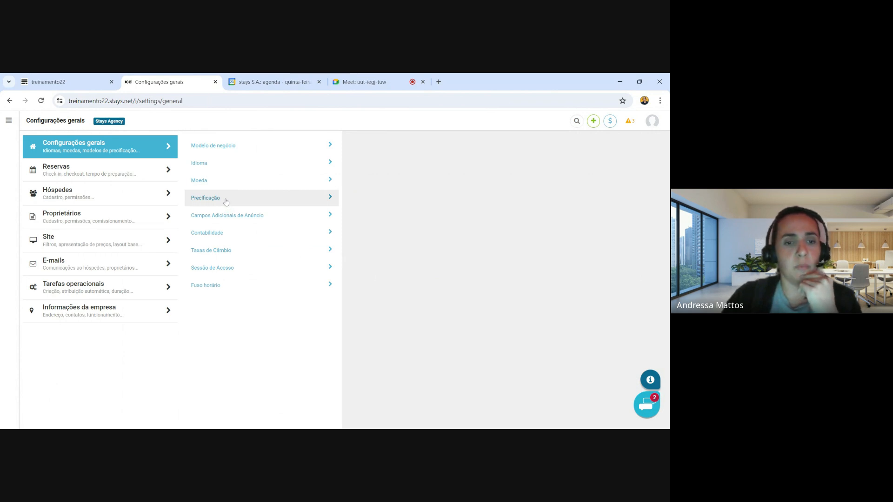
pyautogui.click(226, 201)
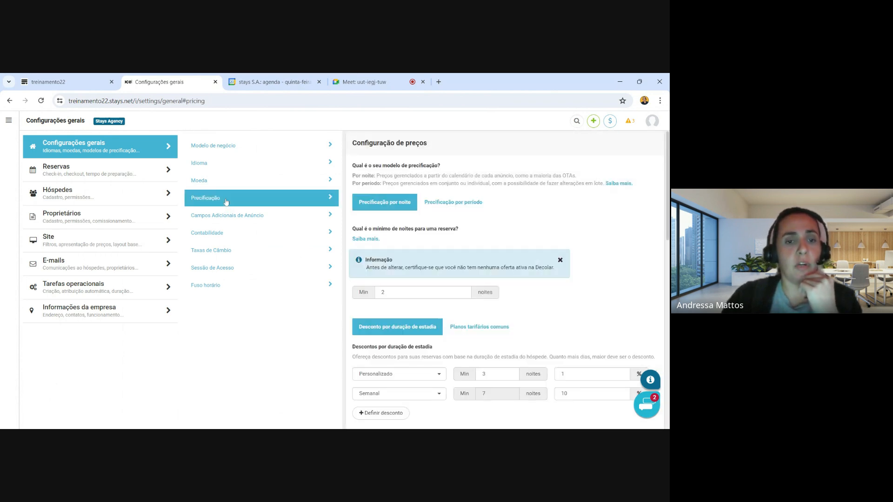
pyautogui.click(461, 205)
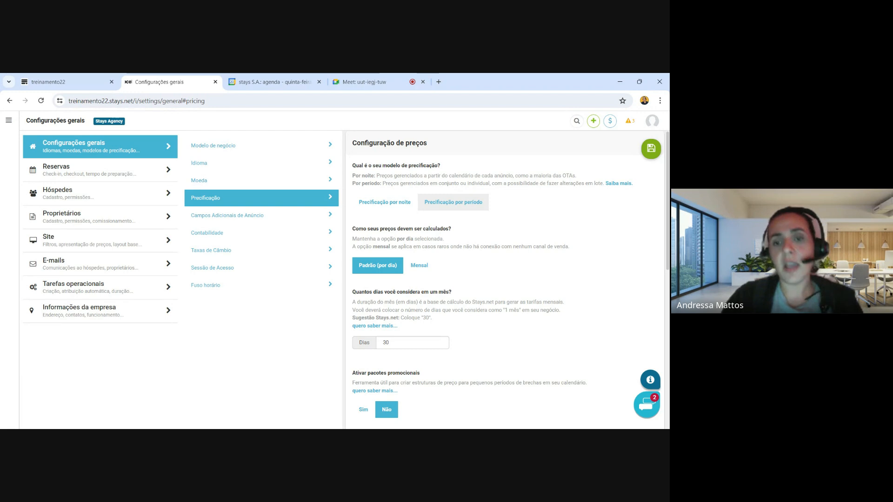
pyautogui.click(483, 203)
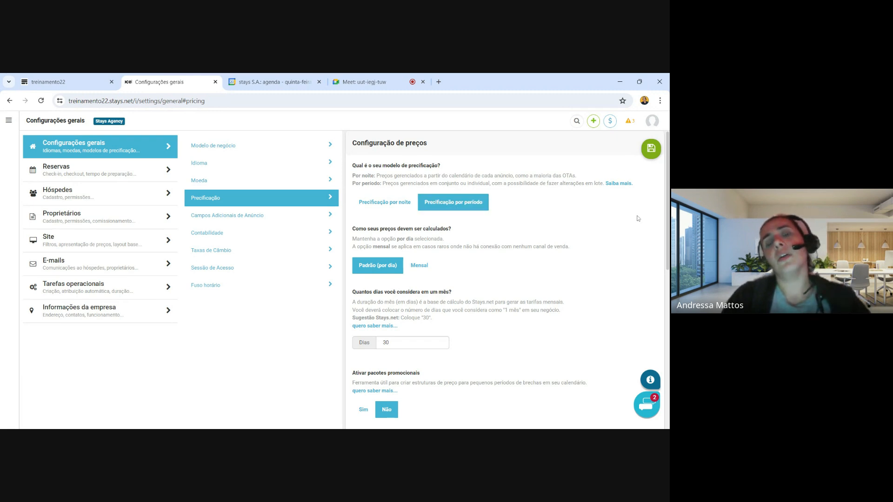
pyautogui.click(652, 155)
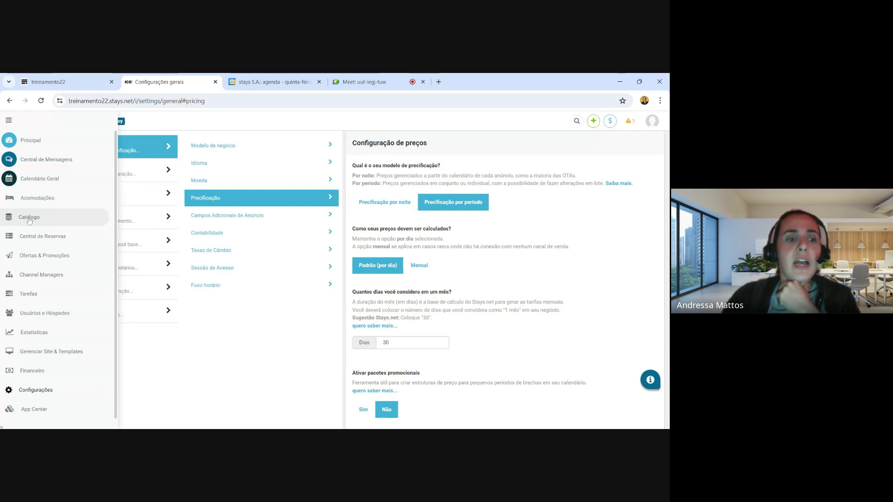
# Add a new tariff region named Teste Masterclass to the catalogue's Regras de Preço.
pyautogui.click(29, 219)
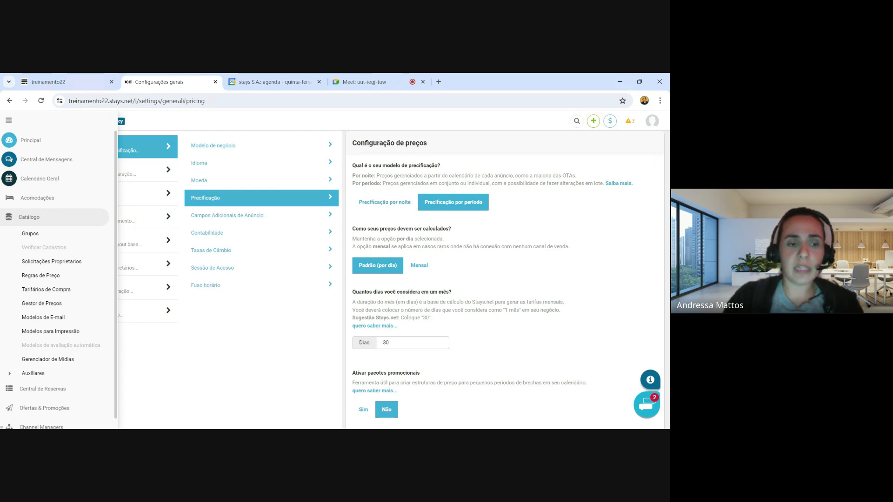
pyautogui.click(52, 277)
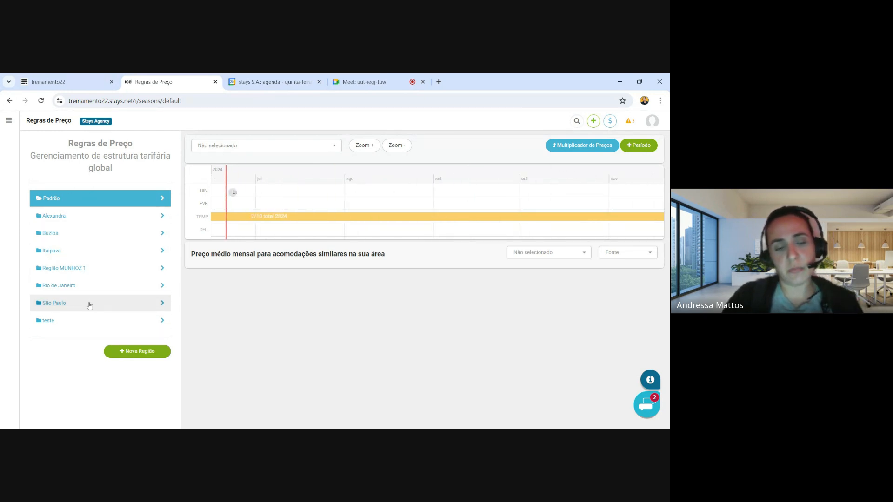
pyautogui.click(134, 353)
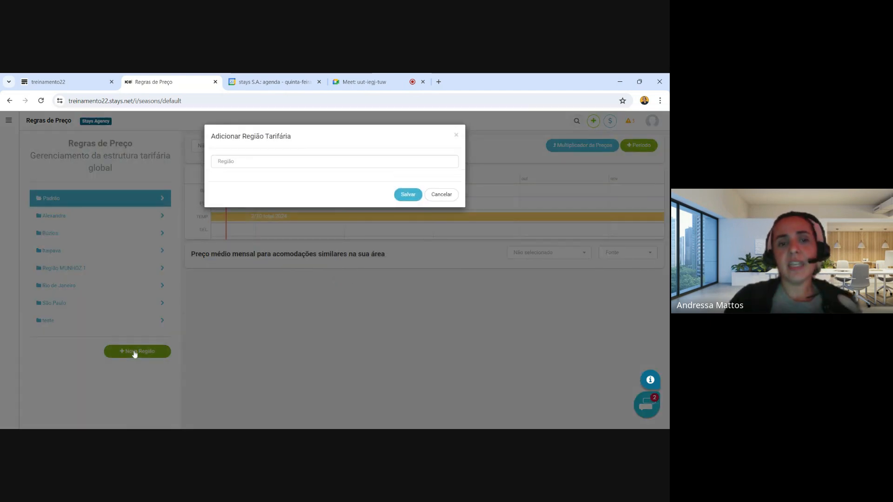
pyautogui.click(307, 161)
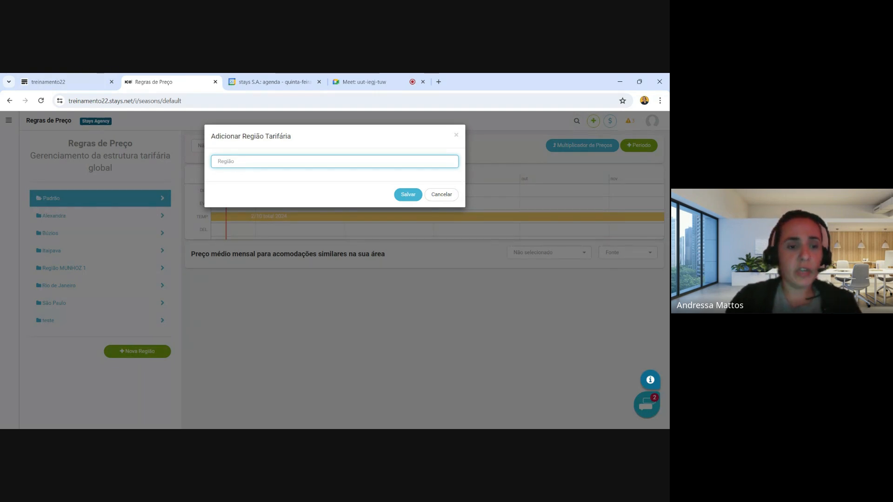
pyautogui.write('Test')
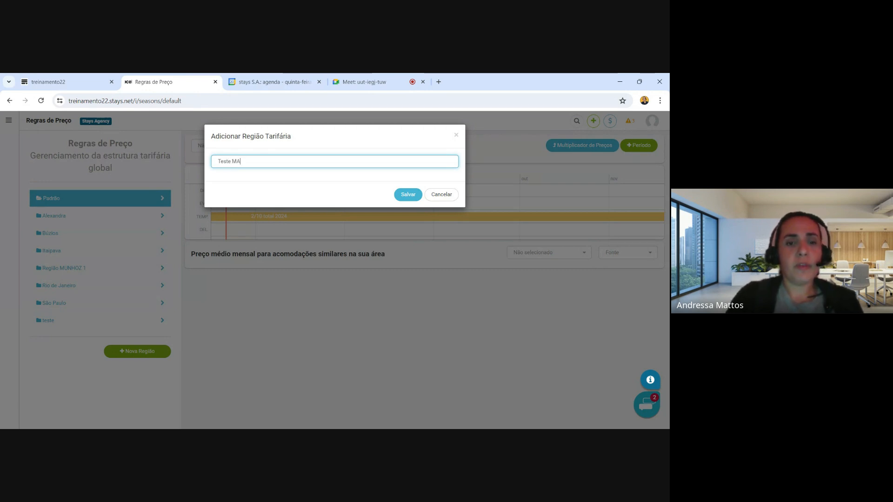
pyautogui.write('e Master')
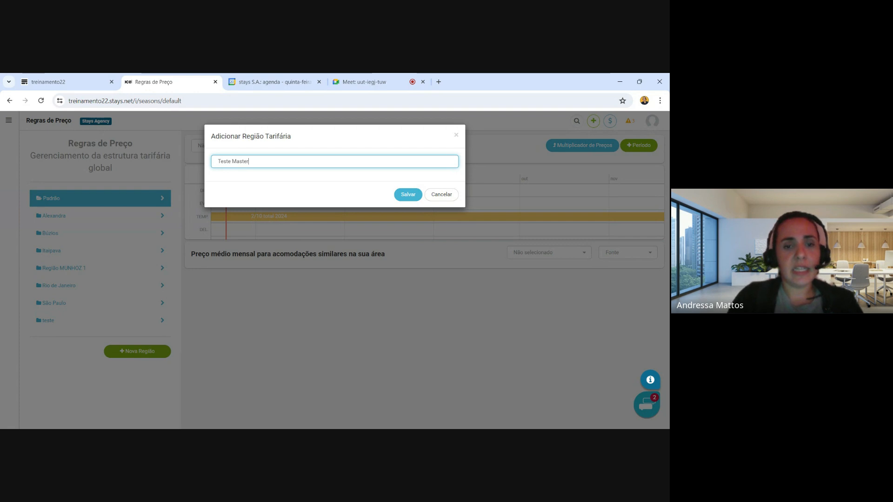
pyautogui.write('class')
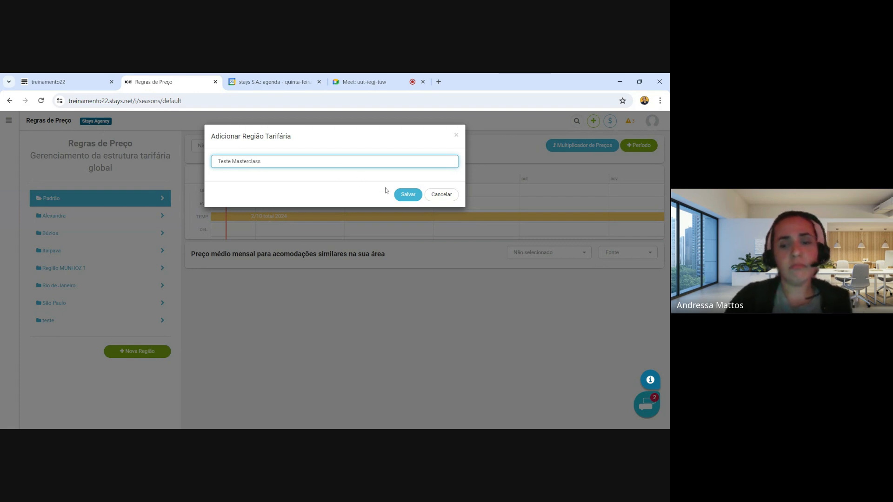
pyautogui.click(407, 195)
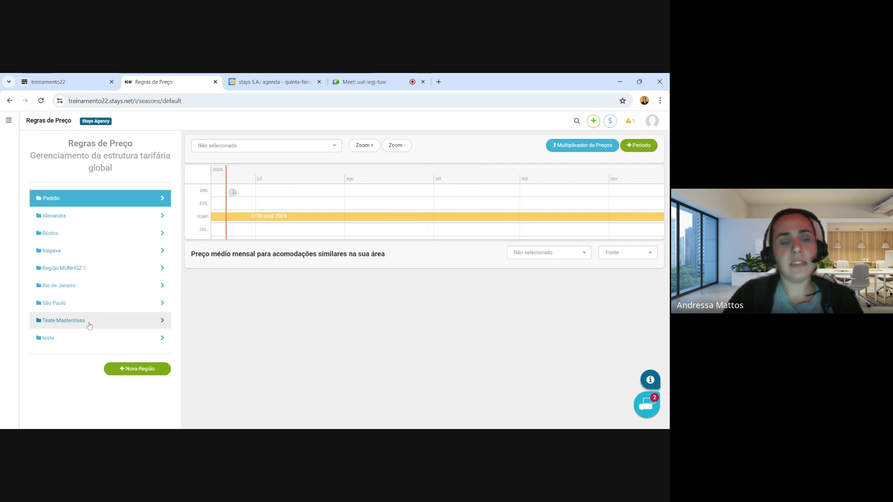
# In the Teste Masterclass region, add a season/event period that is active, set to Temp. level and recurring.
pyautogui.click(130, 325)
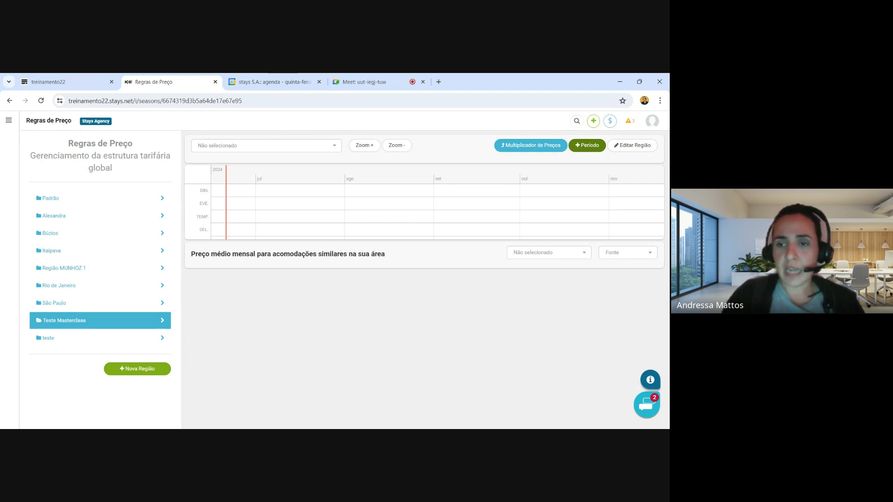
pyautogui.click(583, 151)
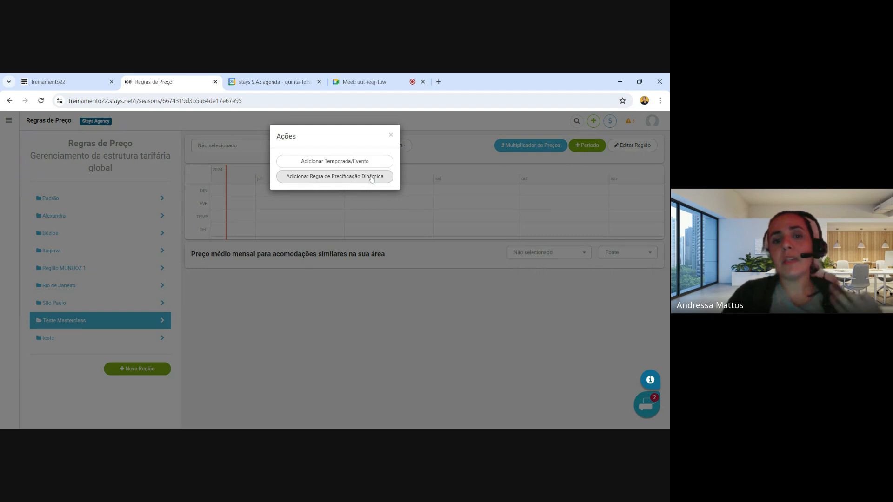
pyautogui.click(361, 163)
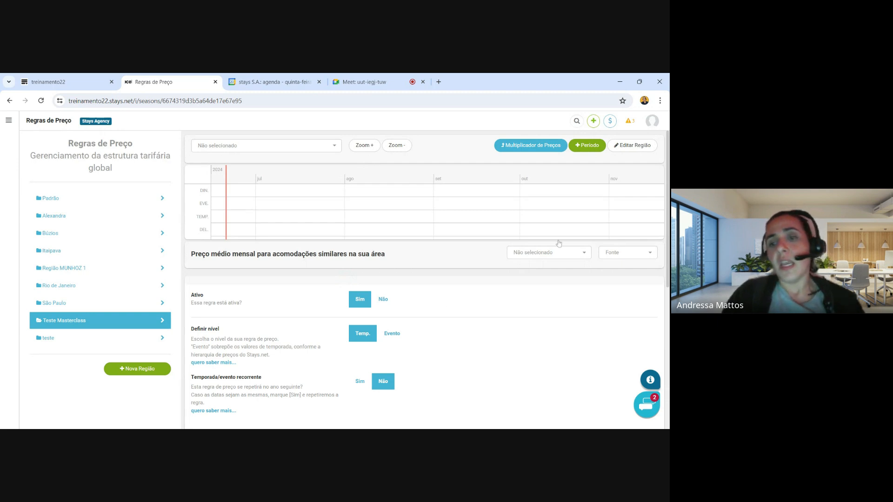
pyautogui.scroll(-1, 645, 219)
pyautogui.scroll(-1, 423, 279)
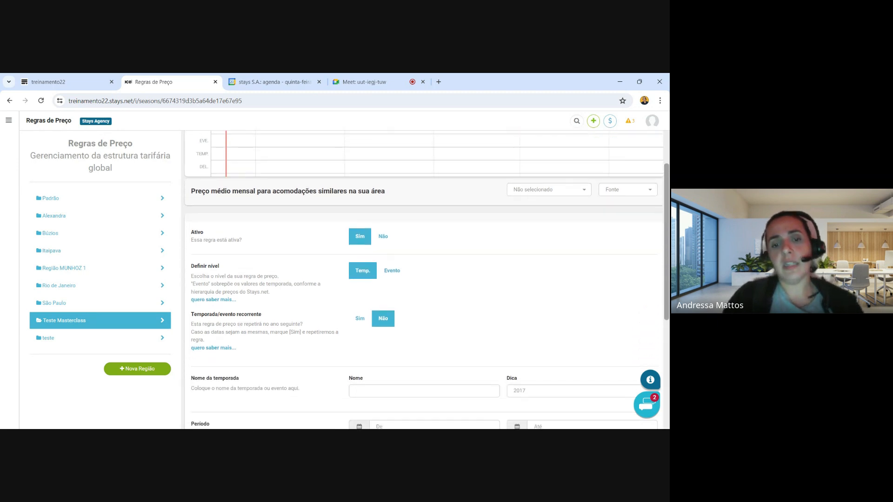
pyautogui.click(361, 237)
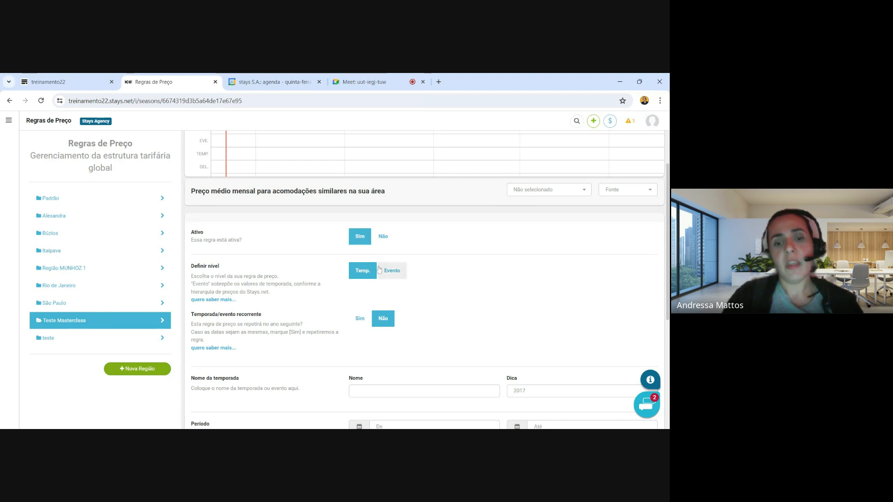
pyautogui.click(367, 275)
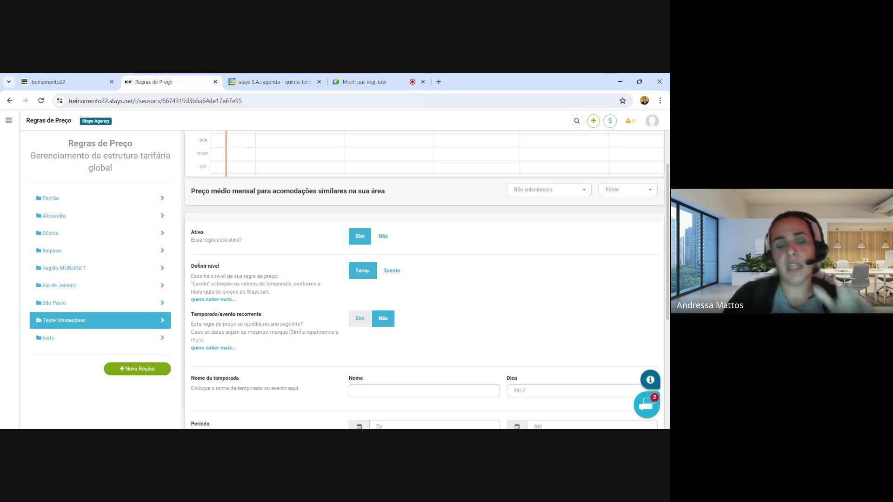
pyautogui.click(360, 323)
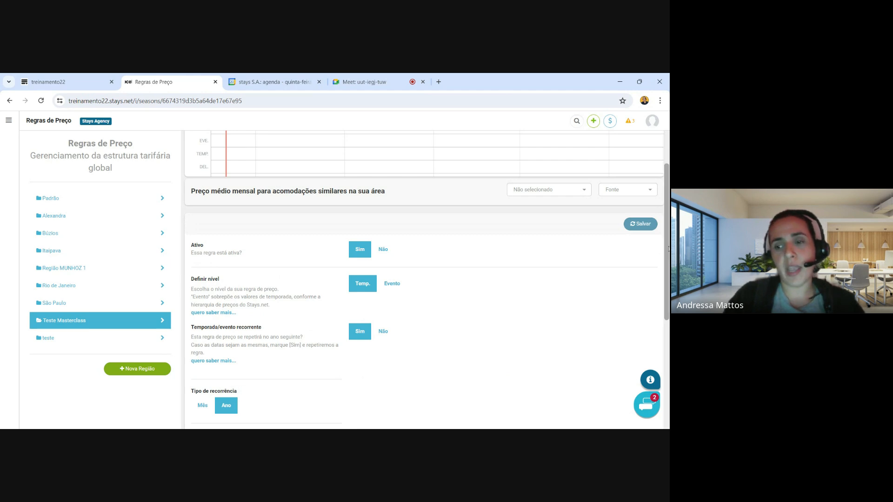
# Name the new season Alta and enter 2024 as its hint.
pyautogui.scroll(-2, 221, 364)
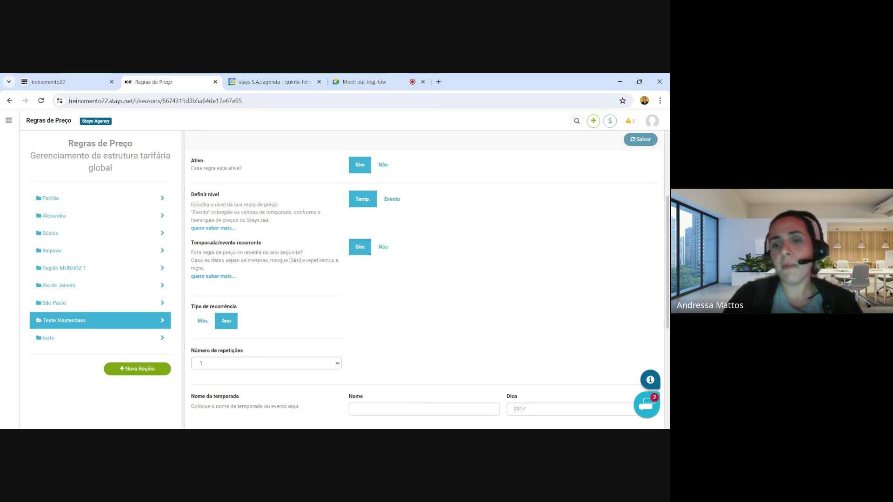
pyautogui.moveTo(667, 235); pyautogui.dragTo(667, 265)
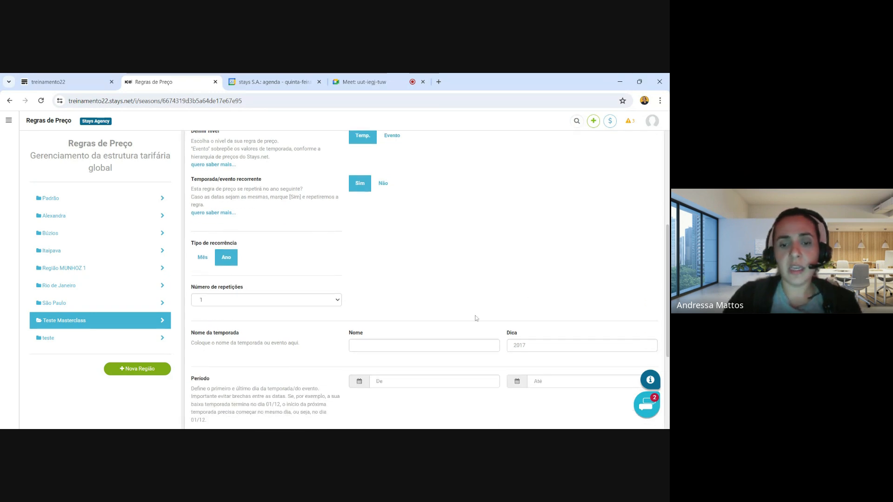
pyautogui.click(355, 345)
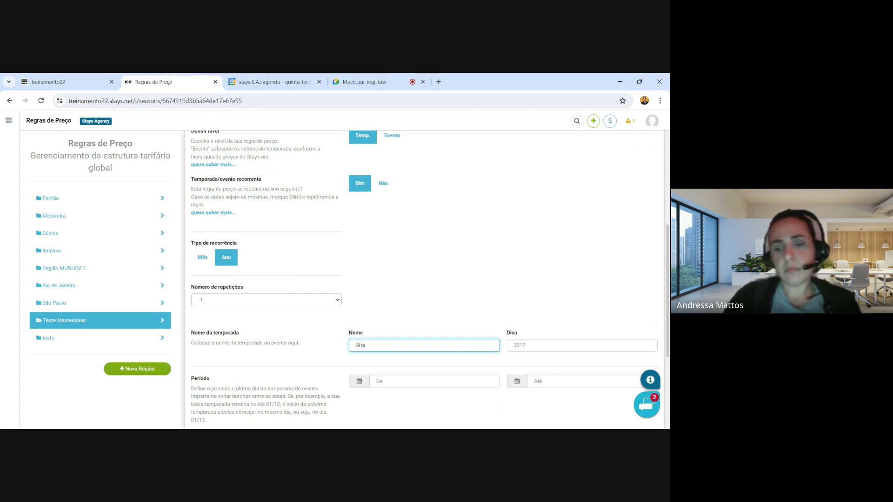
pyautogui.click(543, 345)
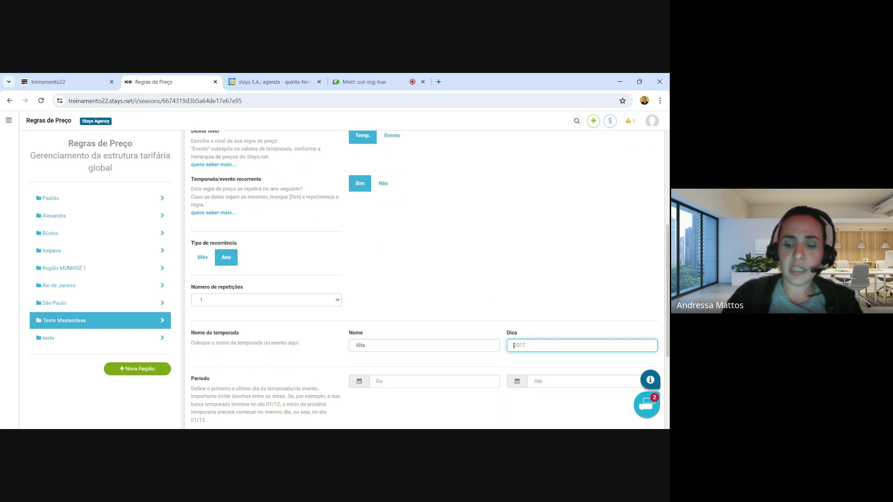
pyautogui.write('202')
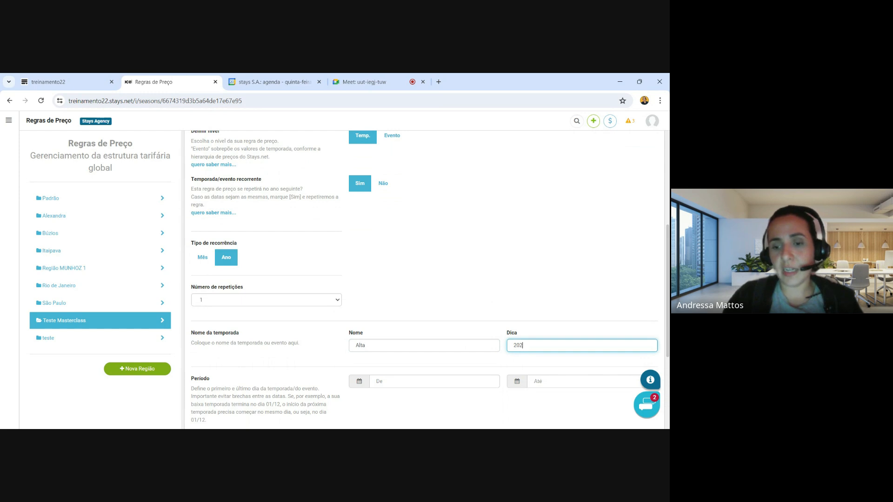
pyautogui.write('4')
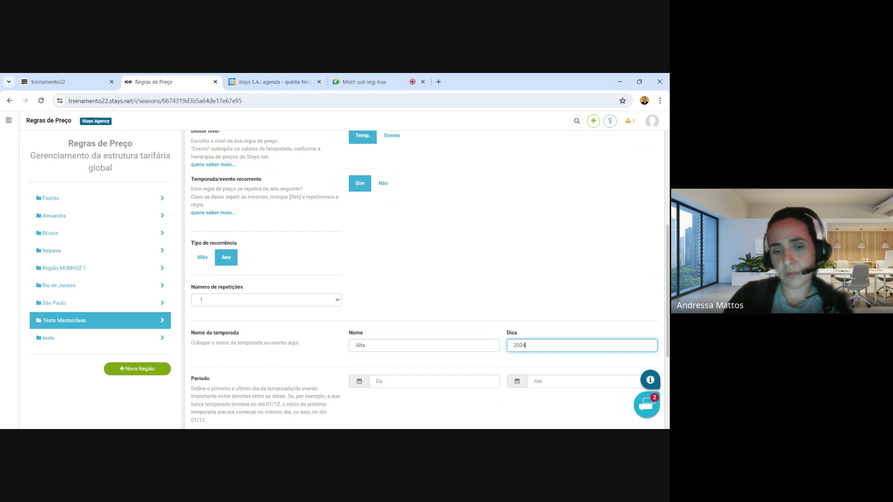
# Set the Alta season's start date to 20 jun 2024.
pyautogui.click(434, 381)
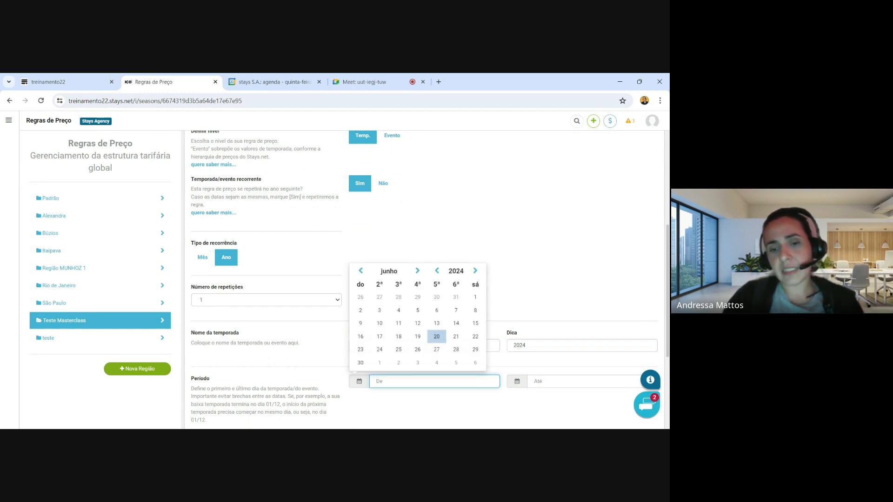
pyautogui.click(418, 272)
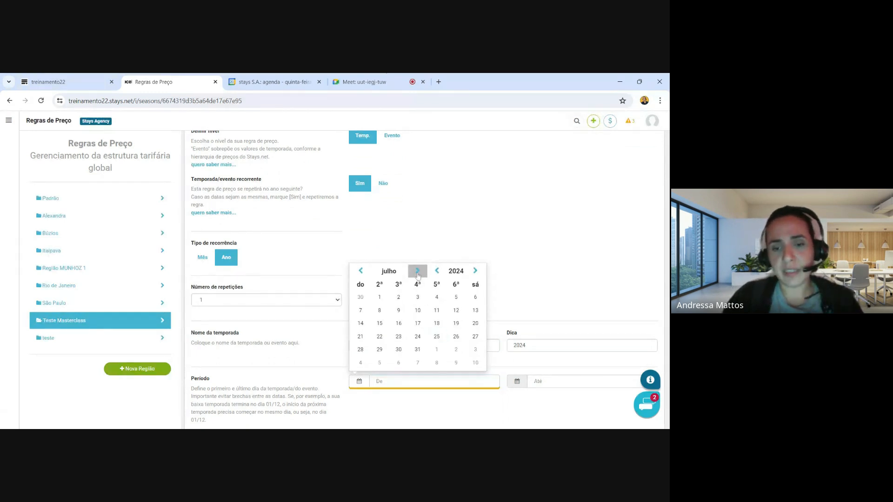
pyautogui.click(360, 272)
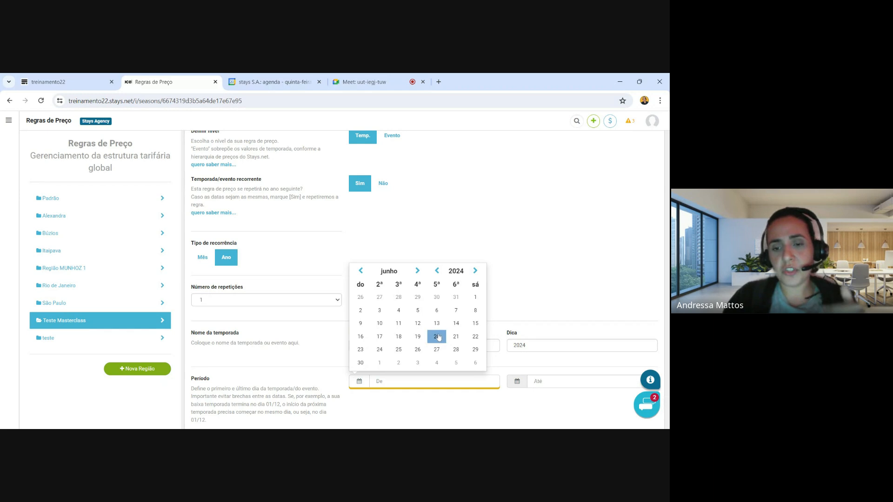
pyautogui.click(436, 336)
# Set the Alta season's end date to 30 nov 2024.
pyautogui.click(558, 381)
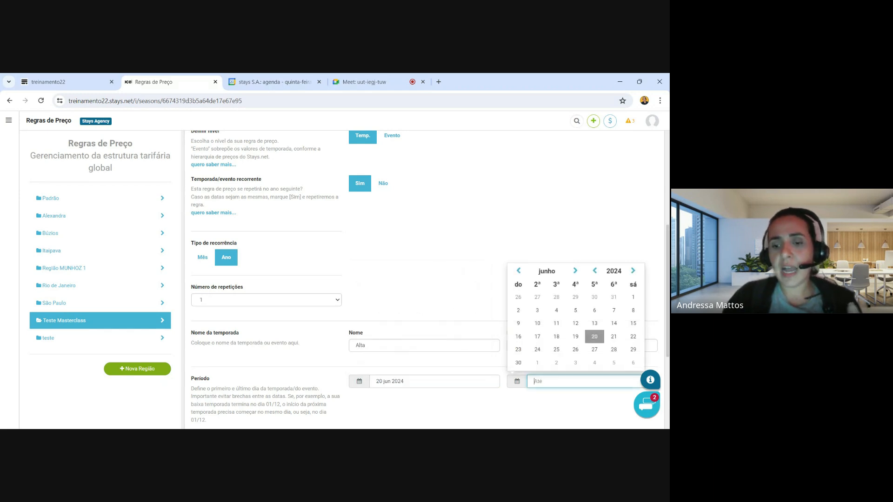
pyautogui.click(575, 271)
pyautogui.click(577, 271)
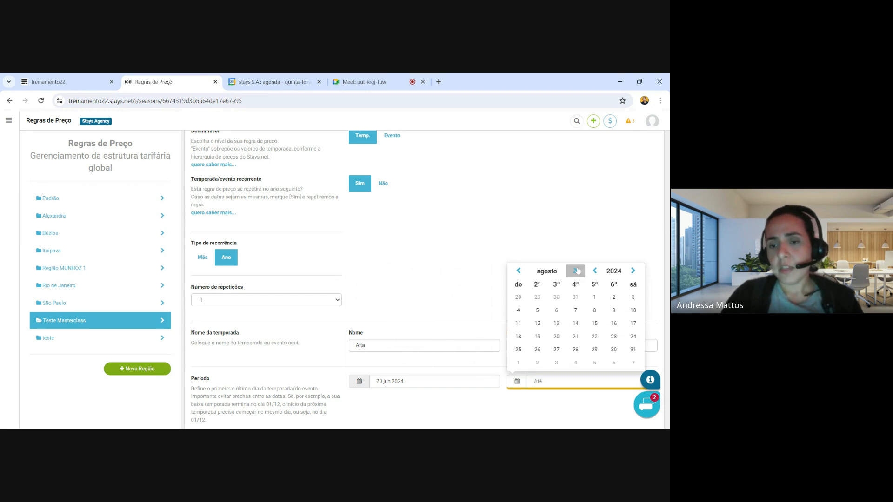
pyautogui.click(577, 271)
pyautogui.click(577, 271)
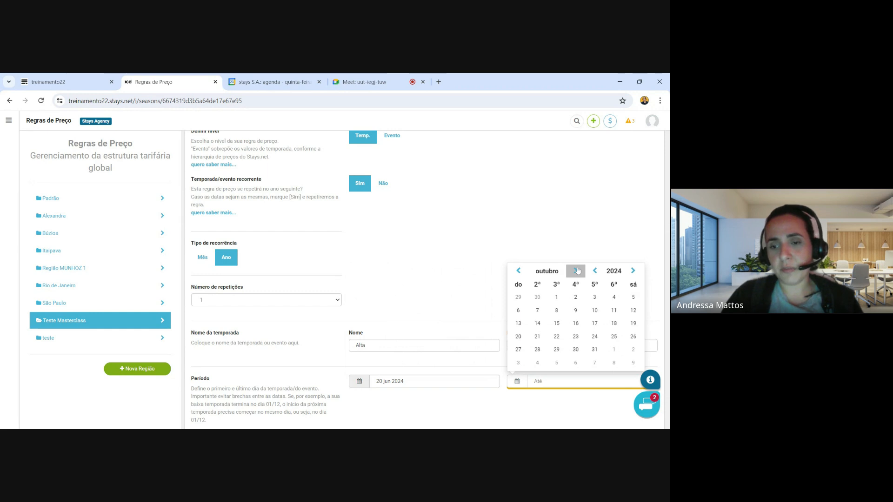
pyautogui.click(577, 271)
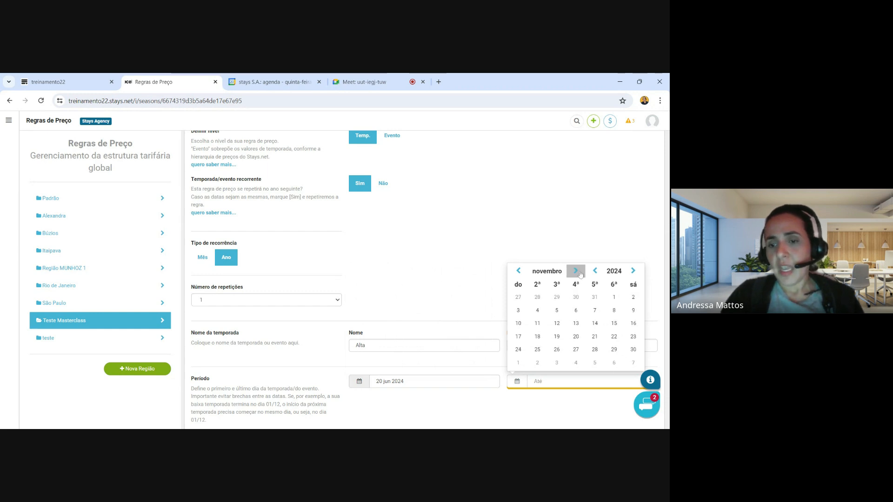
pyautogui.click(633, 350)
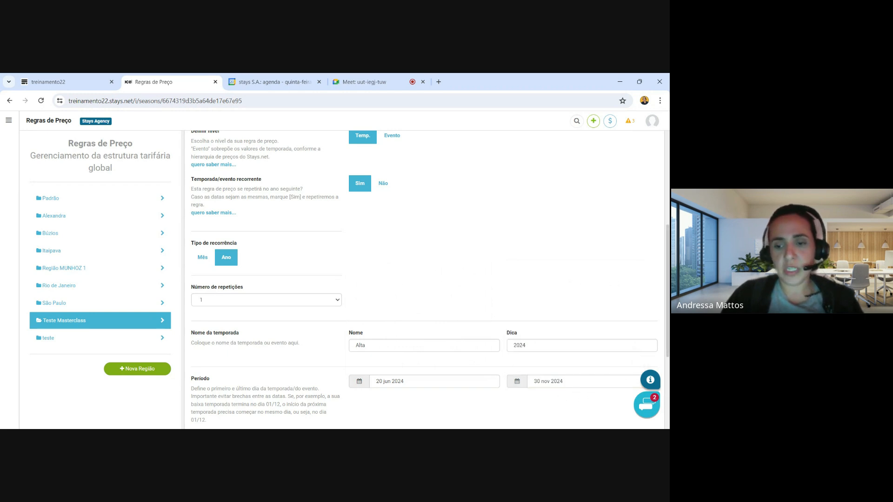
pyautogui.scroll(-2, 344, 279)
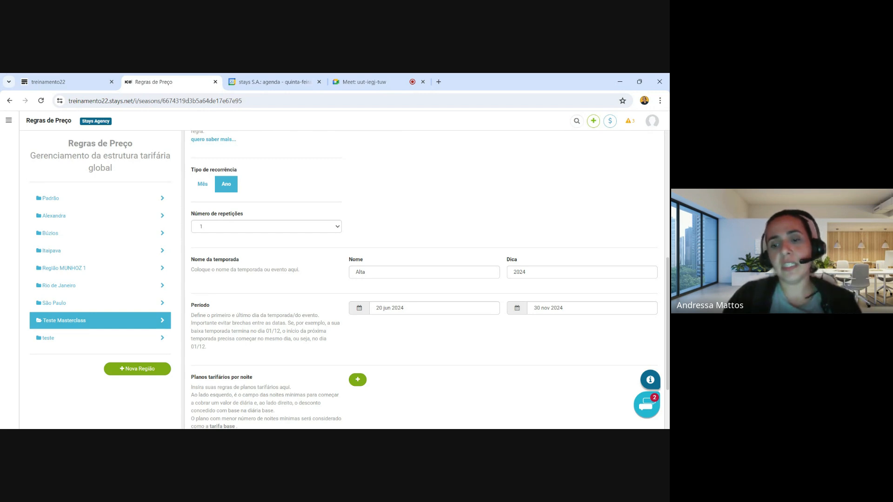
pyautogui.moveTo(564, 308)
pyautogui.mouseDown()
pyautogui.moveTo(533, 307)
pyautogui.moveTo(564, 307)
pyautogui.mouseUp()
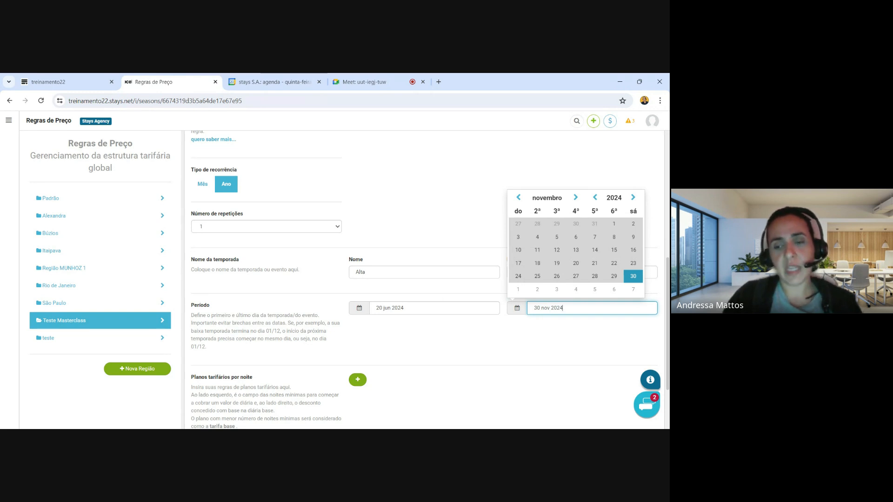
pyautogui.click(577, 318)
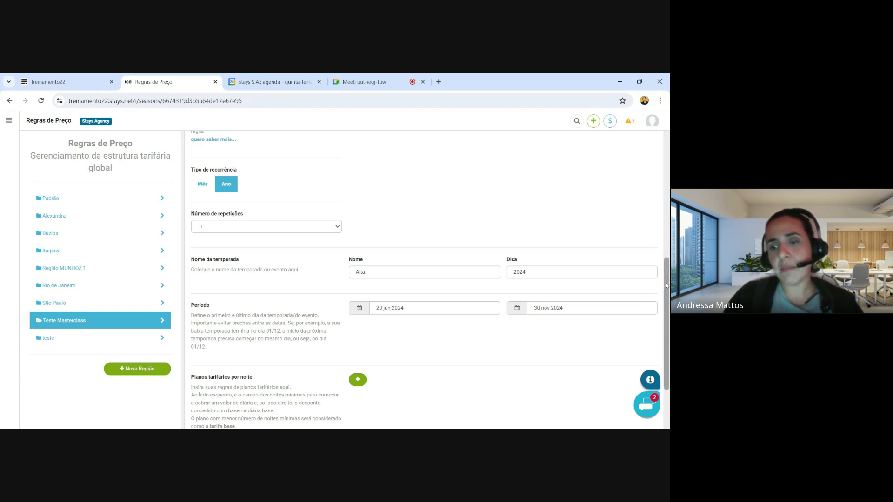
# Add a nightly rate plan to the season with a minimum of 2 nights.
pyautogui.scroll(-1, 667, 306)
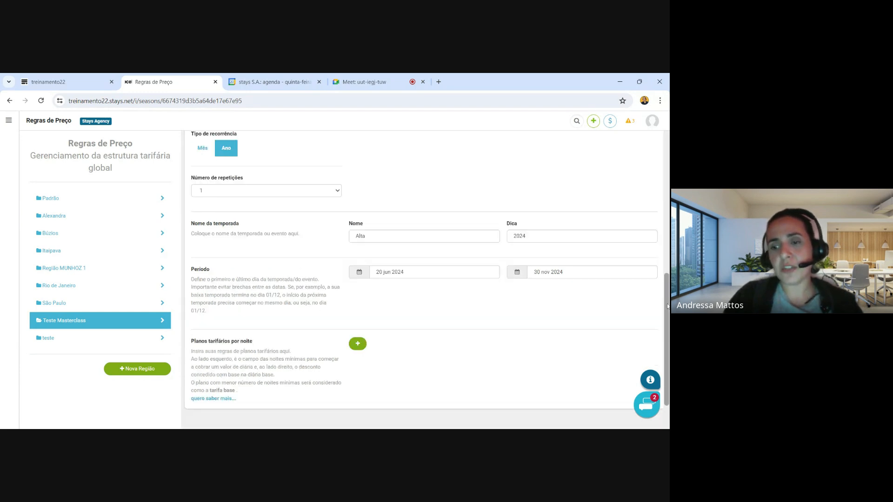
pyautogui.click(358, 344)
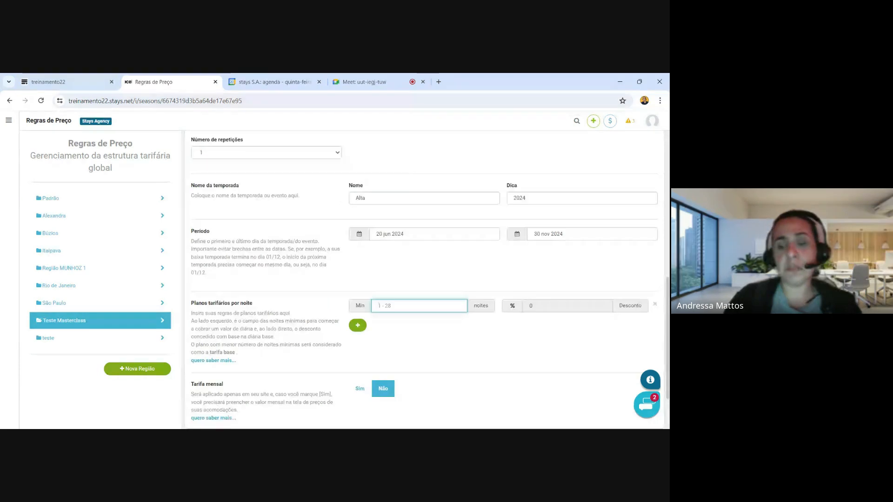
pyautogui.write('2')
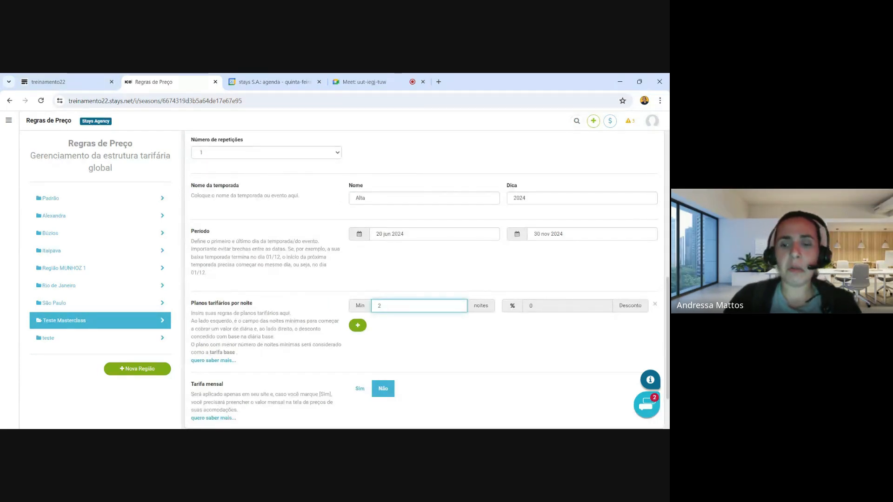
pyautogui.click(406, 327)
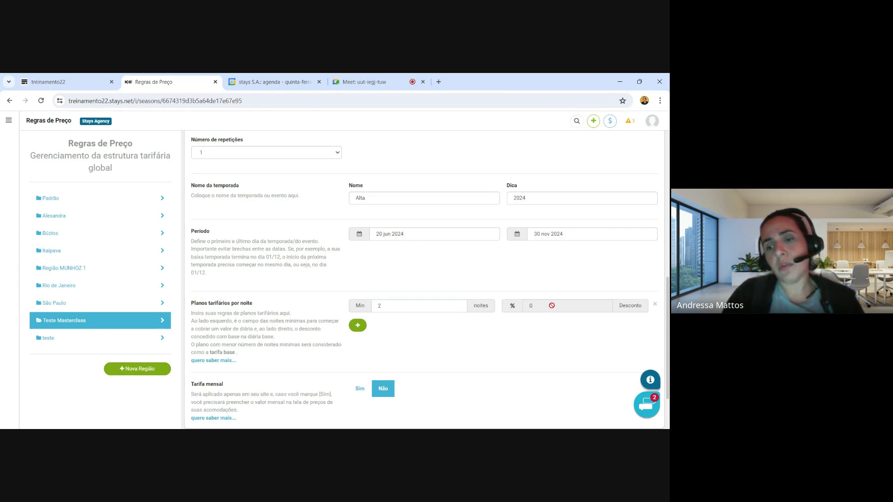
# Add a second nightly rate plan with a minimum of 5 nights and a 1% discount.
pyautogui.click(357, 324)
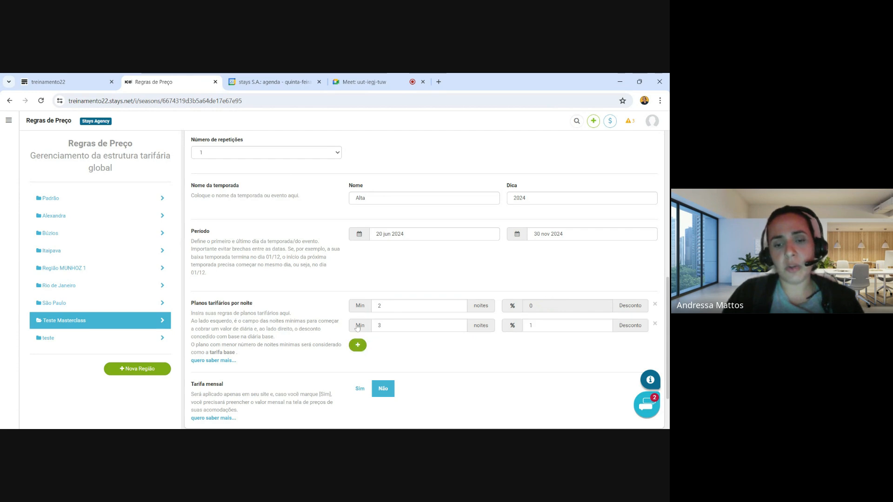
pyautogui.click(379, 325)
pyautogui.press('BackSpace')
pyautogui.write('5')
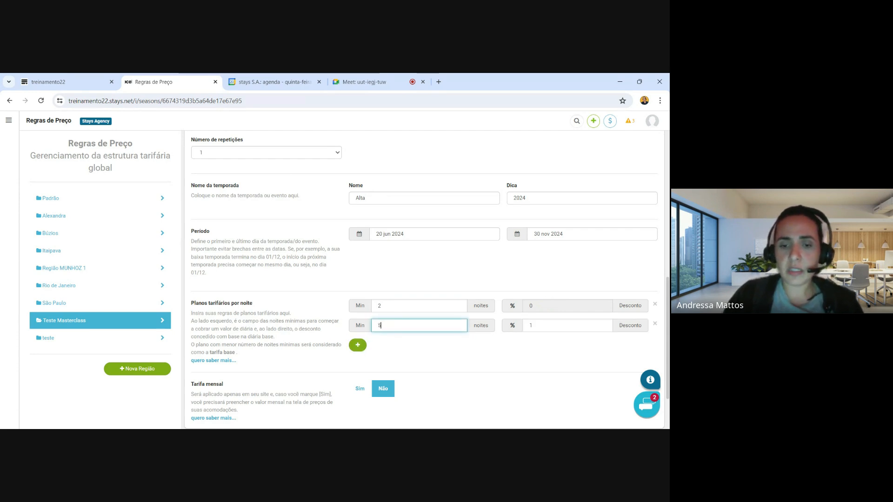
pyautogui.click(531, 325)
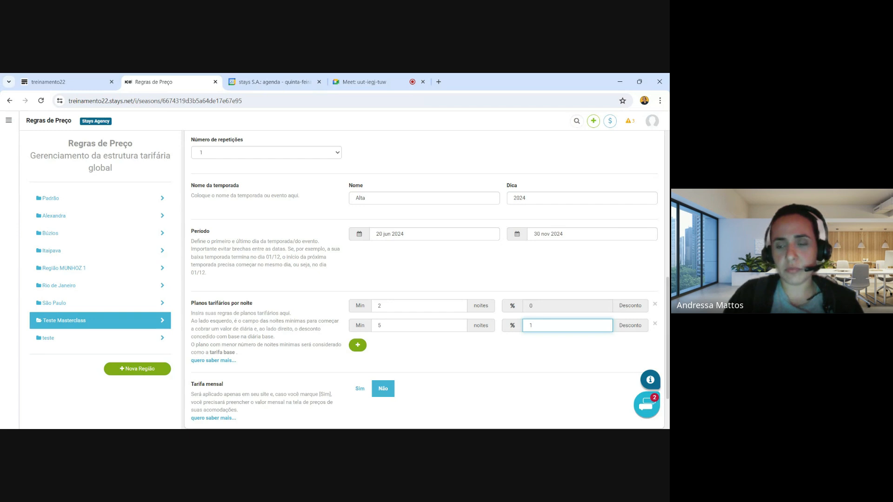
# Save the Alta 2024 season in the Teste Masterclass region.
pyautogui.scroll(-2, 353, 311)
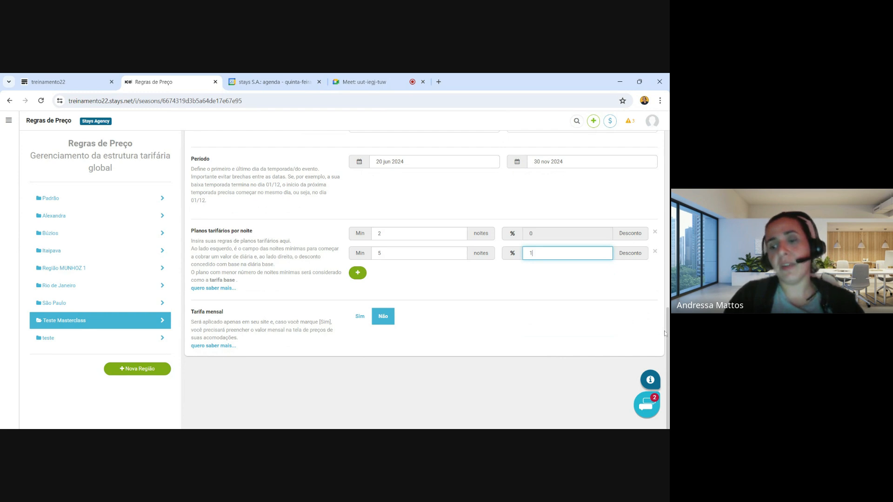
pyautogui.moveTo(668, 335); pyautogui.dragTo(666, 179)
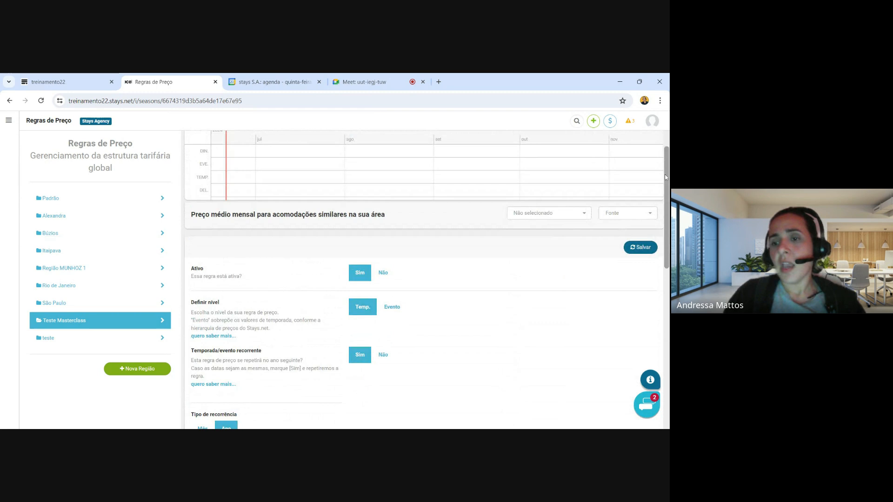
pyautogui.click(641, 247)
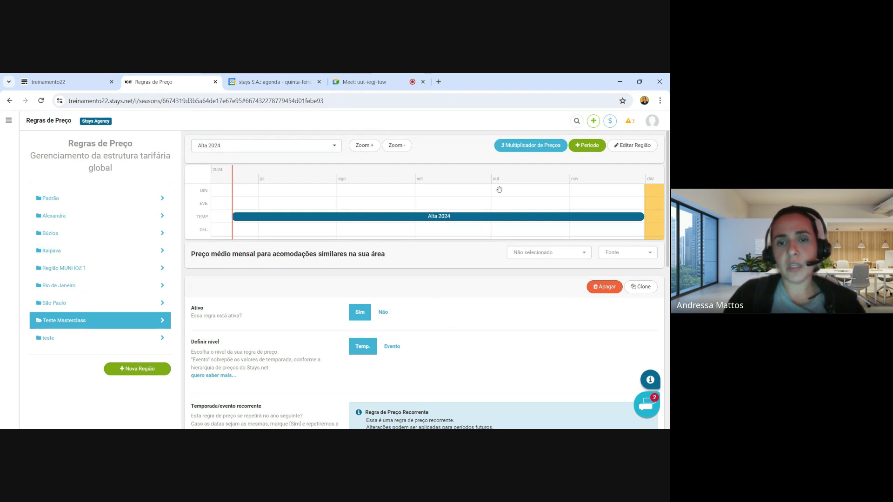
pyautogui.scroll(-5, 499, 189)
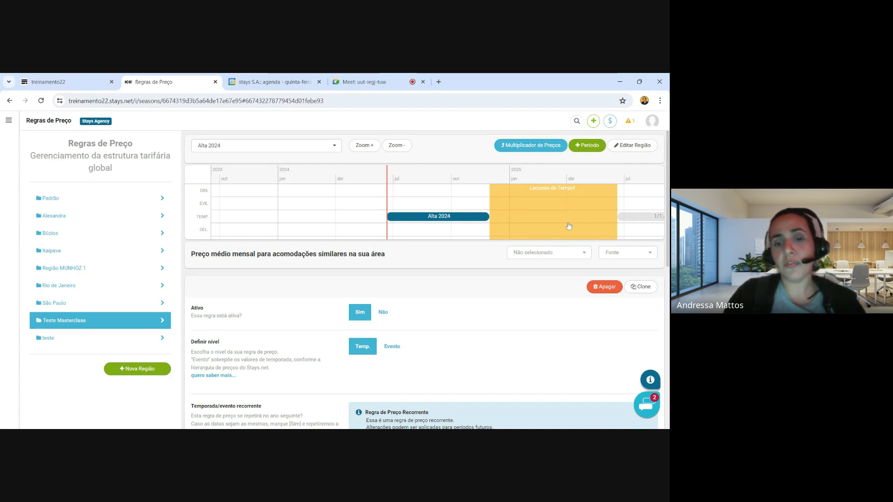
# Add a new season to the Teste Masterclass region and make it recur every year.
pyautogui.click(582, 146)
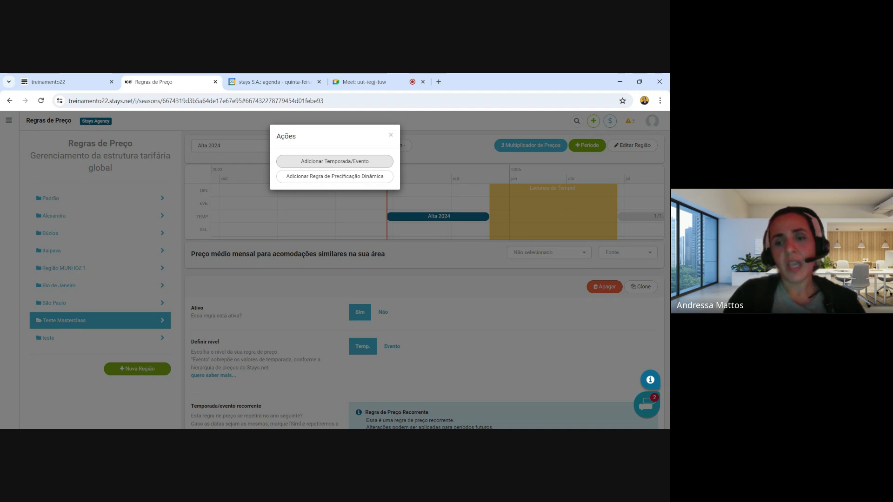
pyautogui.click(377, 164)
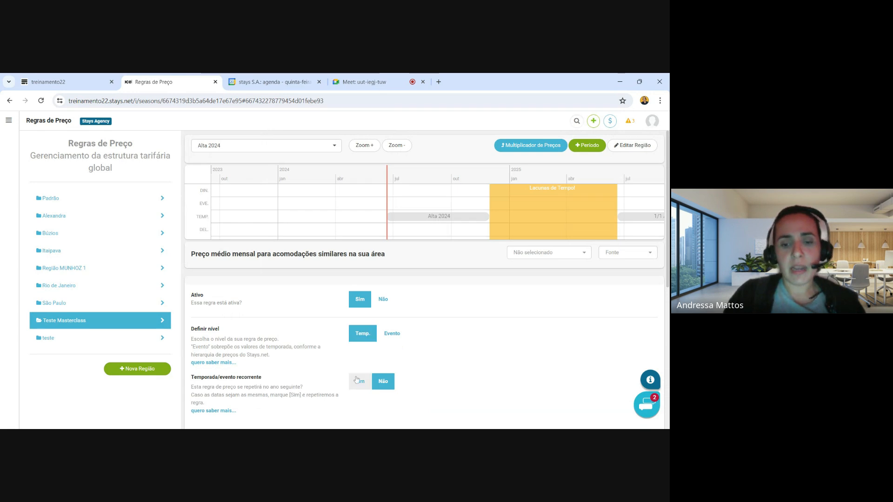
pyautogui.scroll(-2, 384, 298)
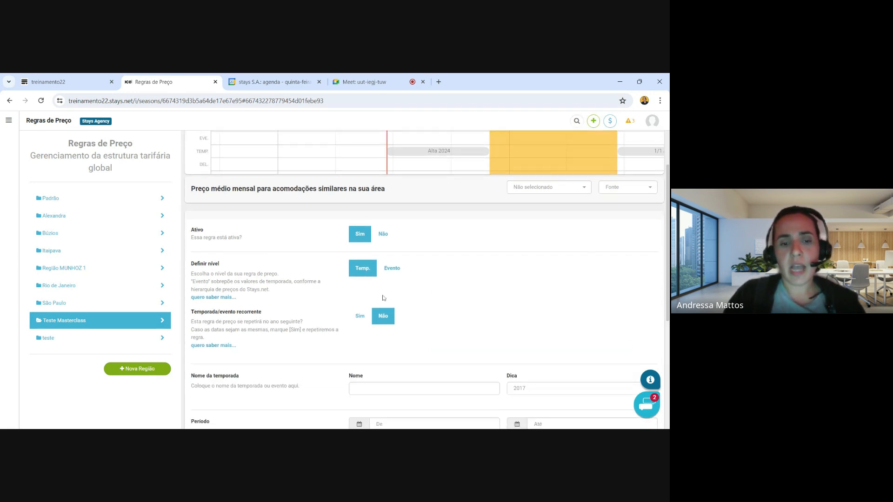
pyautogui.click(363, 317)
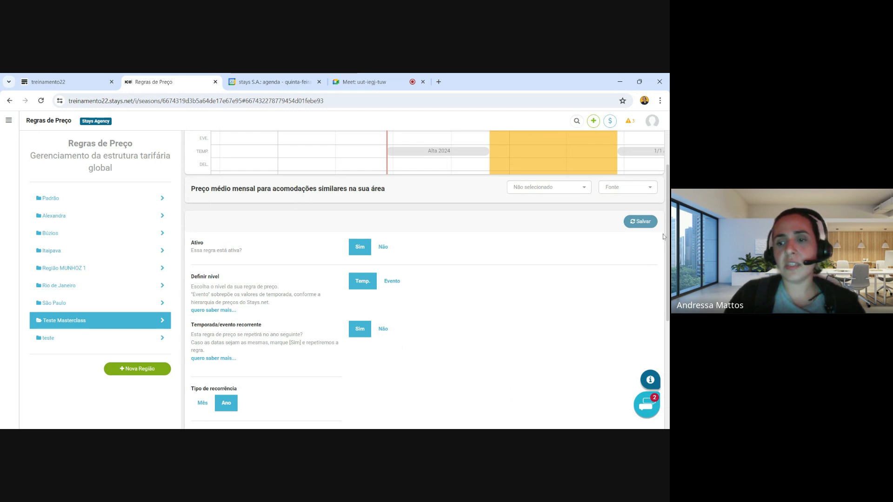
# Name the new season Baixa with the hint 2024.
pyautogui.scroll(-3, 664, 237)
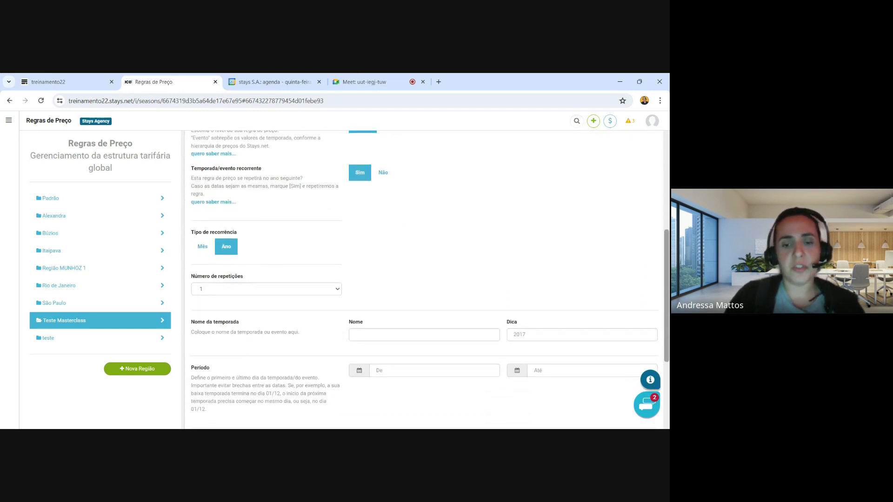
pyautogui.click(356, 334)
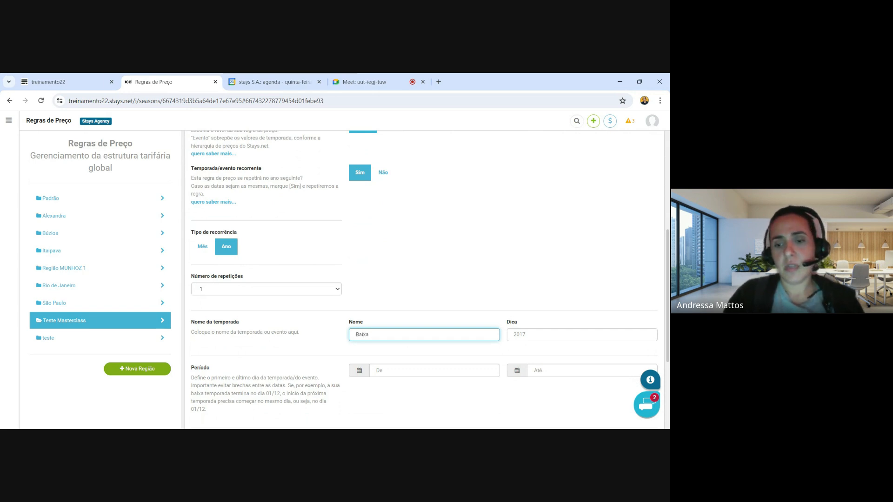
pyautogui.press('Tab')
pyautogui.write('2')
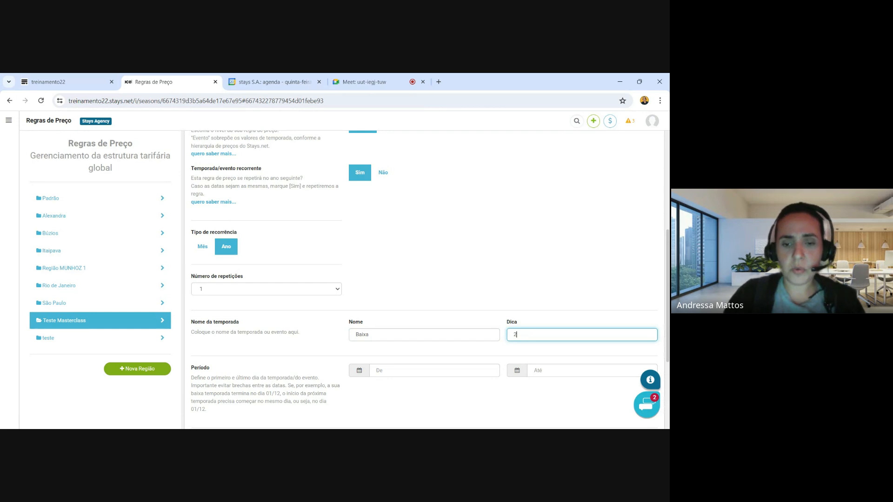
pyautogui.write('024')
# Set the Baixa season's start date to 30 nov 2024.
pyautogui.press('Tab')
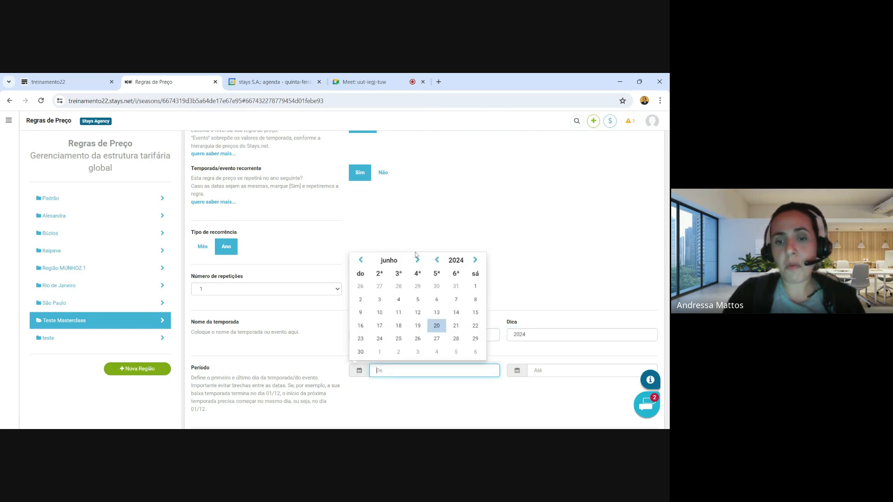
pyautogui.click(417, 260)
pyautogui.click(417, 260)
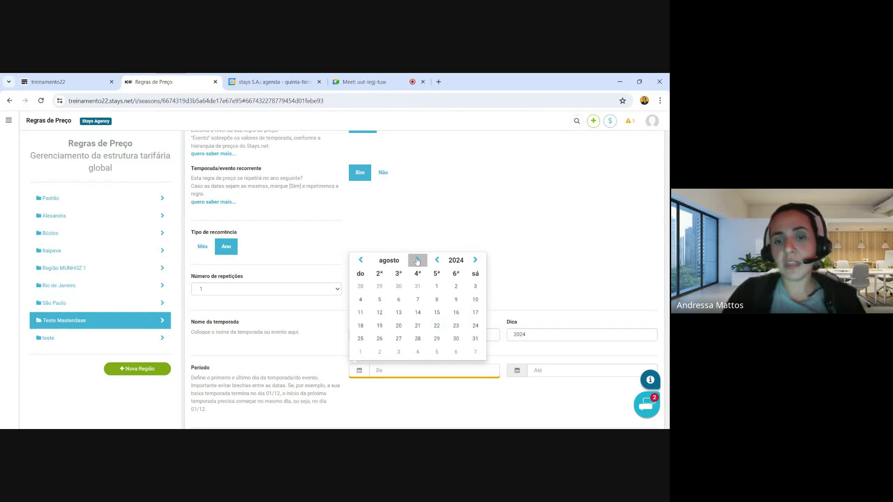
pyautogui.click(417, 260)
pyautogui.click(417, 261)
pyautogui.click(417, 260)
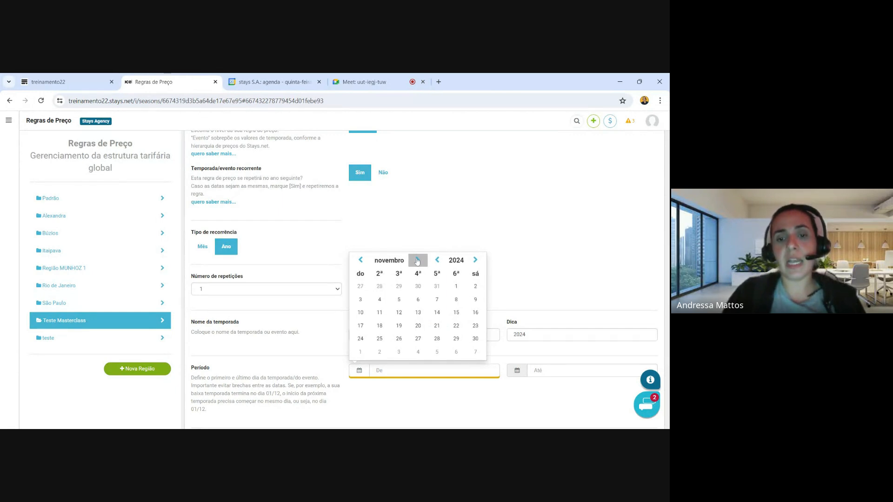
pyautogui.click(480, 341)
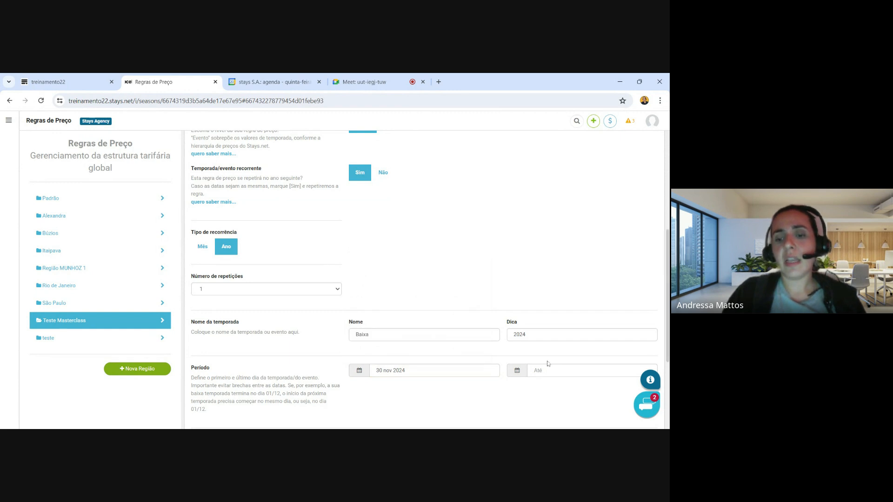
# Set the Baixa season's end date to 01 jan 2025.
pyautogui.click(567, 371)
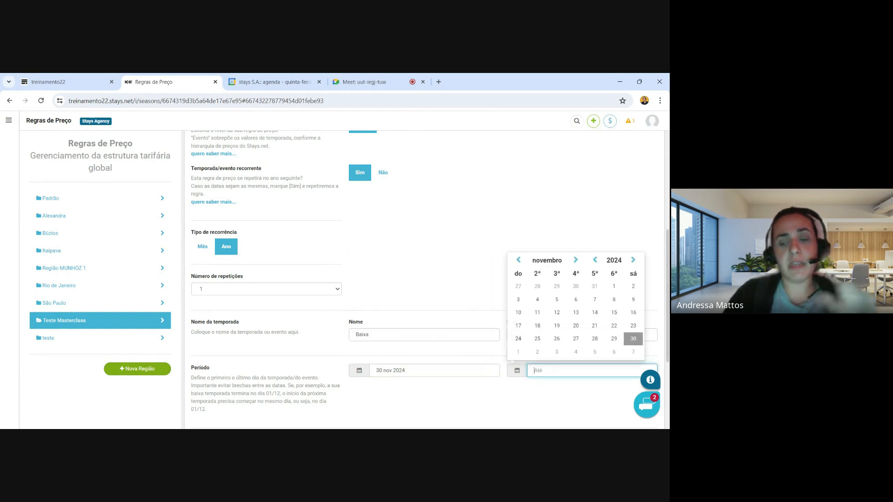
pyautogui.click(576, 260)
pyautogui.click(579, 259)
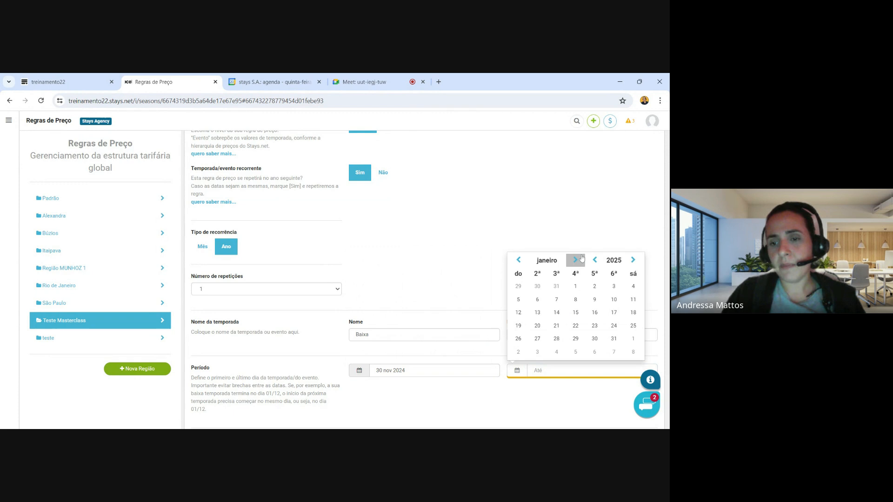
pyautogui.click(577, 288)
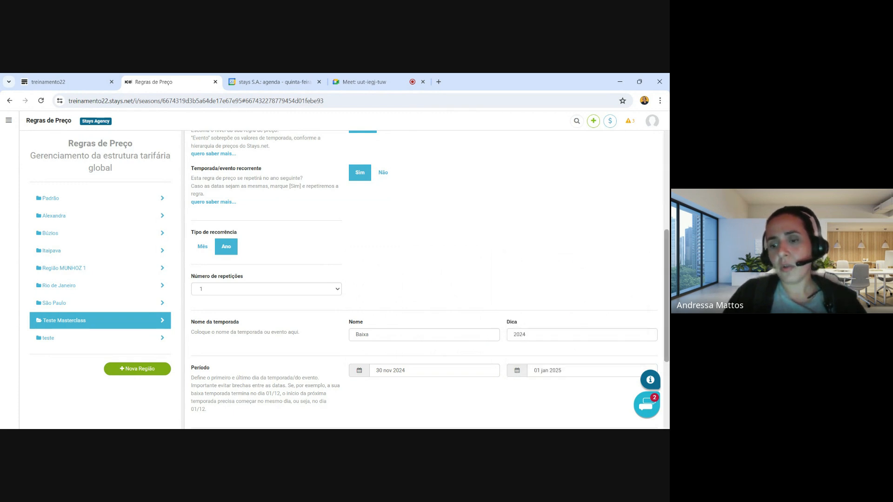
# Set the first nightly rate plan to a minimum of 1 night and add a second with 2 nights and a 1% discount.
pyautogui.scroll(-3, 419, 379)
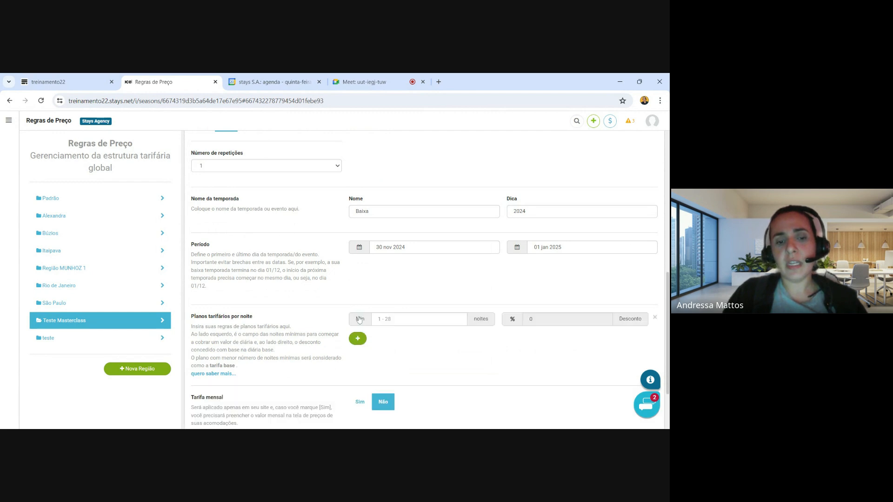
pyautogui.click(419, 320)
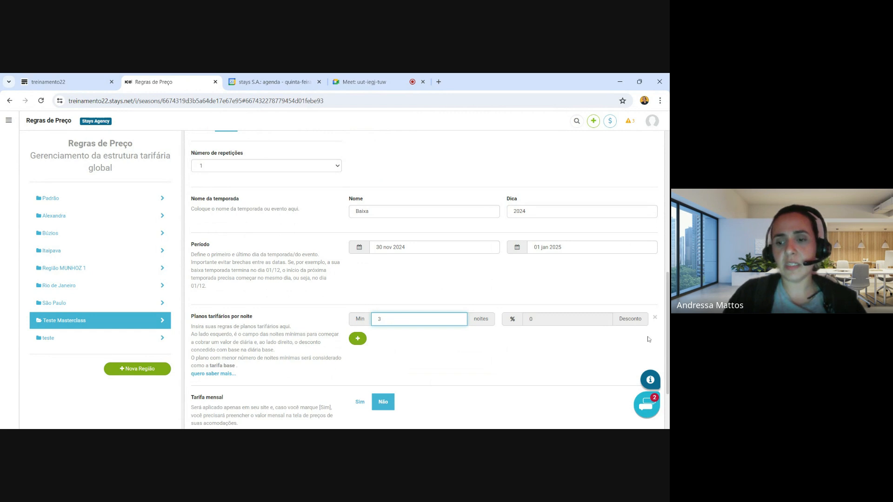
pyautogui.write('3')
pyautogui.press('BackSpace')
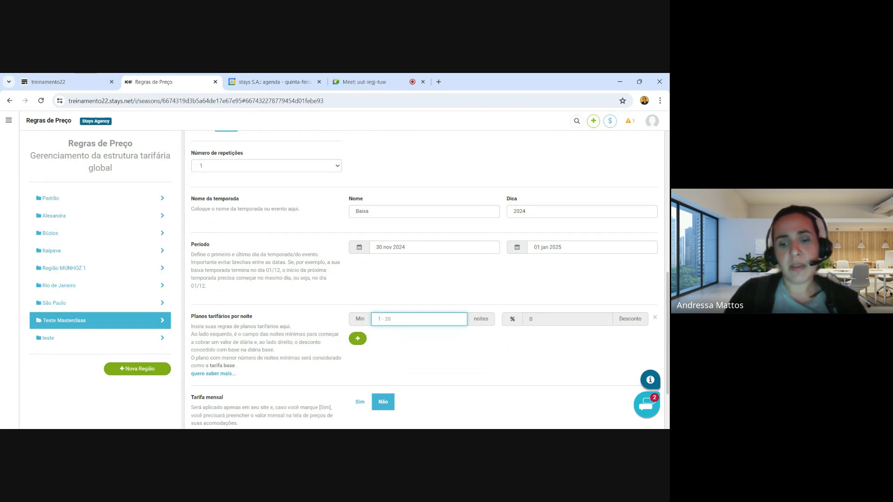
pyautogui.write('1')
pyautogui.click(361, 342)
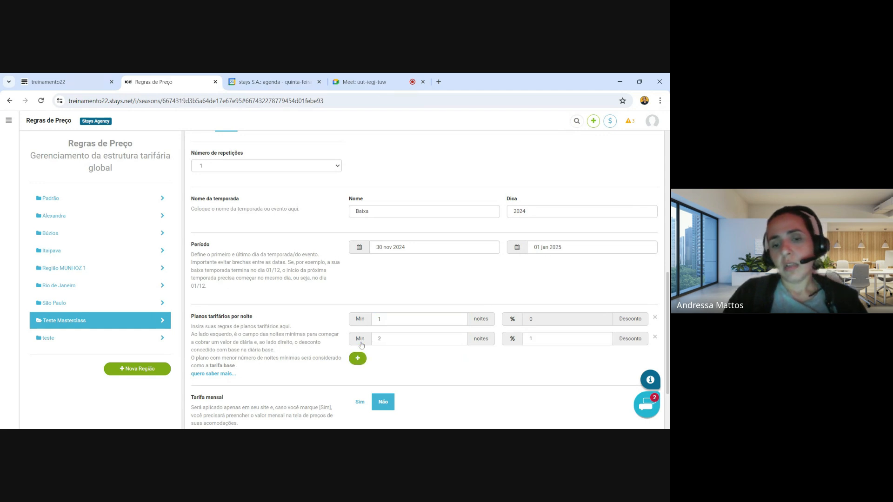
pyautogui.click(381, 339)
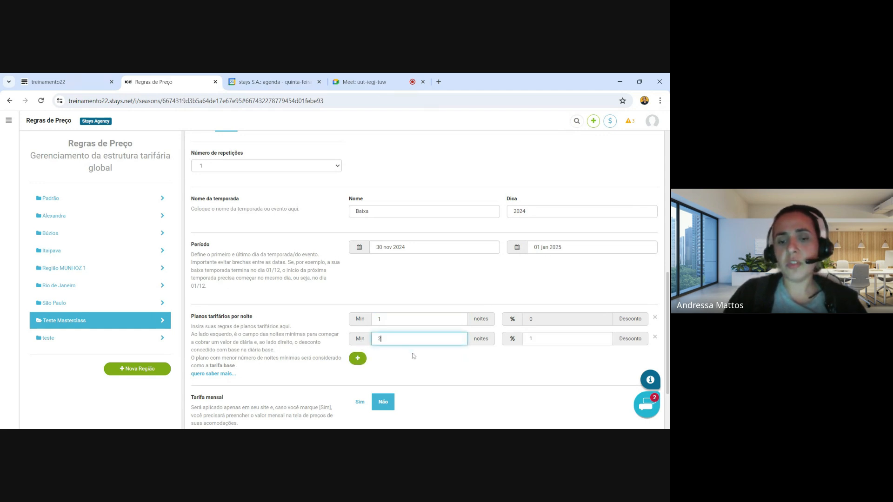
# Save the Baixa 2024 season and check its place among the neighbouring periods on the timeline.
pyautogui.scroll(-3, 372, 355)
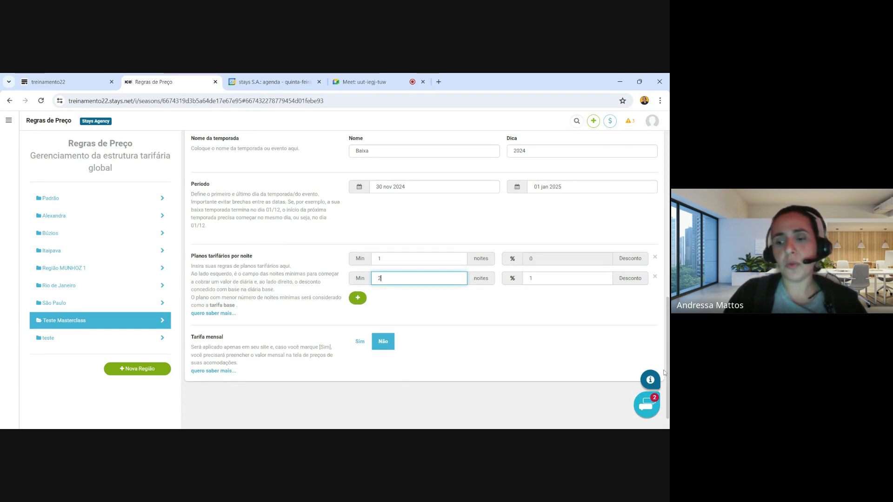
pyautogui.moveTo(665, 372); pyautogui.dragTo(668, 228)
pyautogui.click(647, 242)
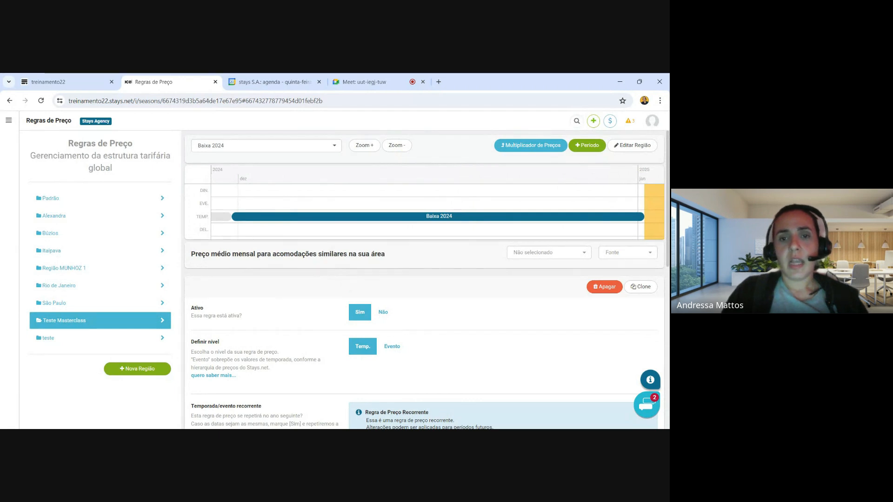
pyautogui.click(397, 146)
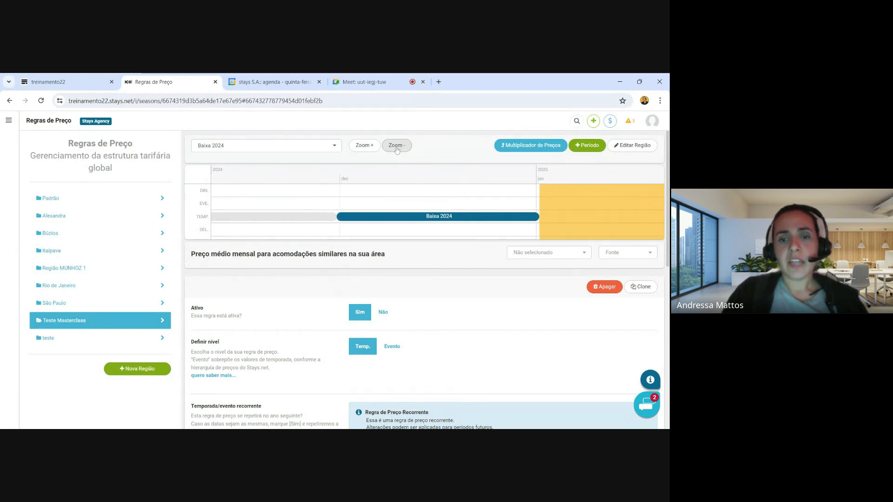
pyautogui.click(396, 146)
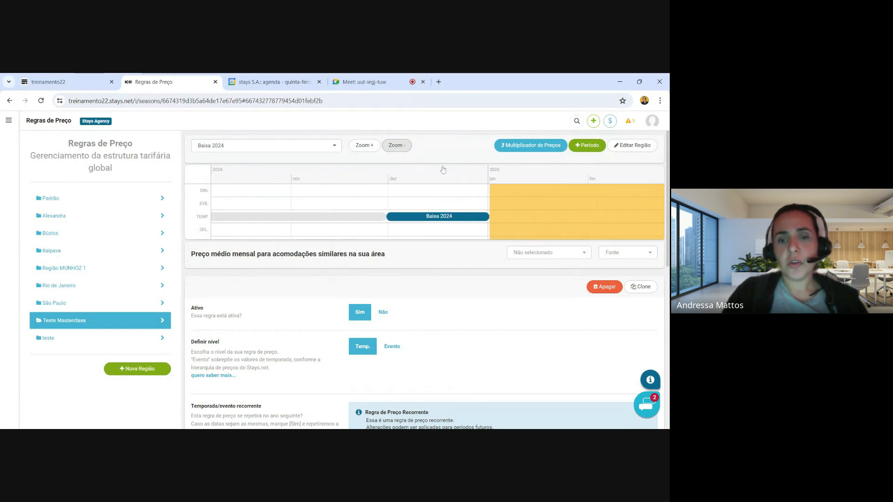
pyautogui.click(396, 146)
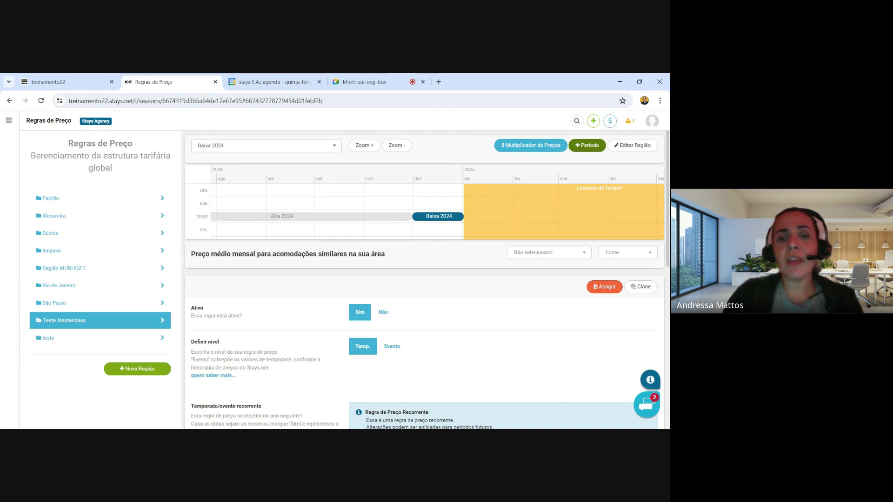
# Add another period to the region, set its level to Evento and make it recur every year.
pyautogui.click(587, 145)
pyautogui.click(358, 166)
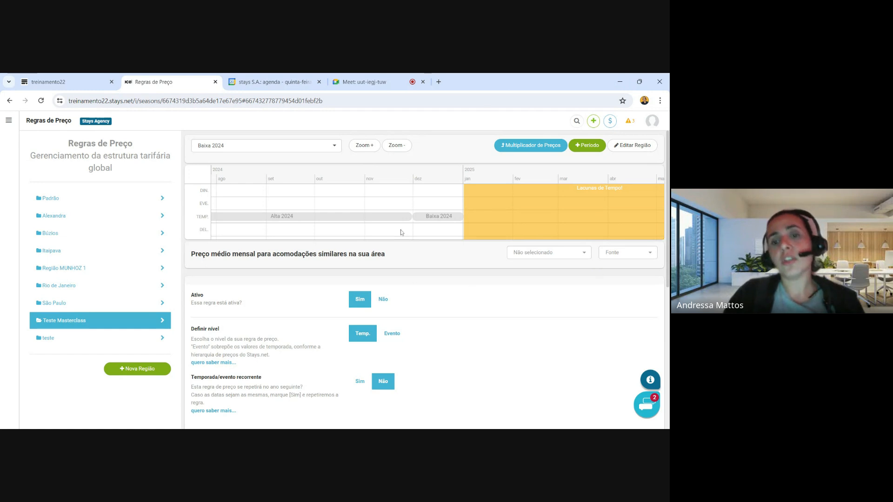
pyautogui.moveTo(667, 246); pyautogui.dragTo(665, 316)
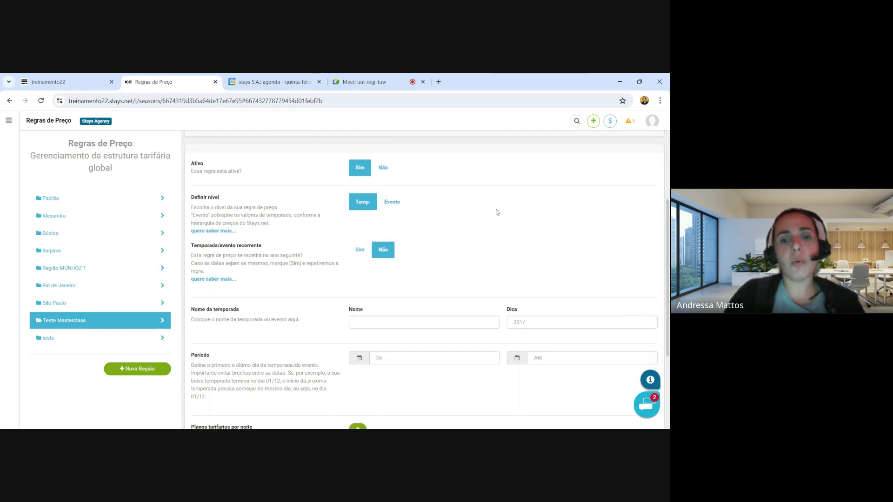
pyautogui.click(392, 201)
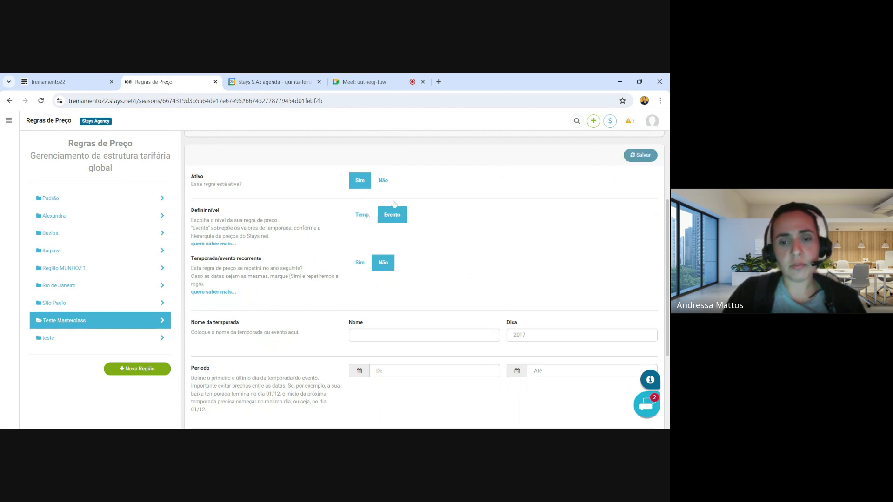
pyautogui.click(358, 265)
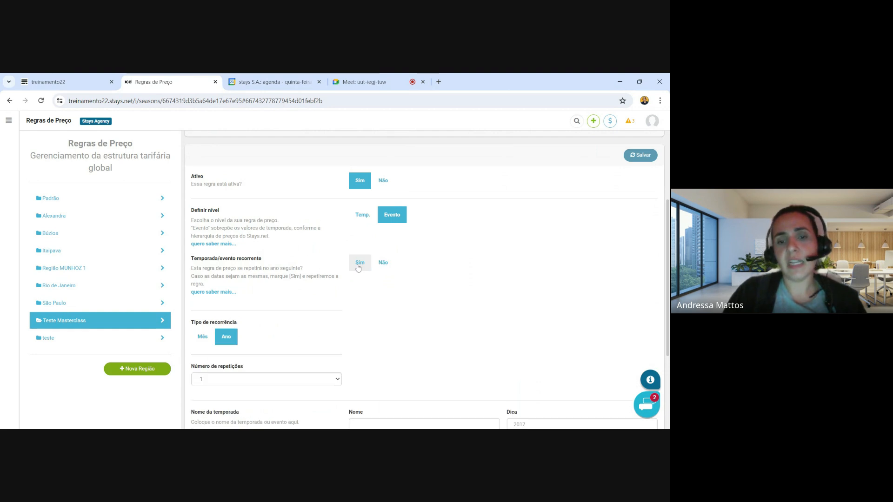
# Name the event ANO NOVO with the hint 2024.
pyautogui.scroll(-2, 229, 290)
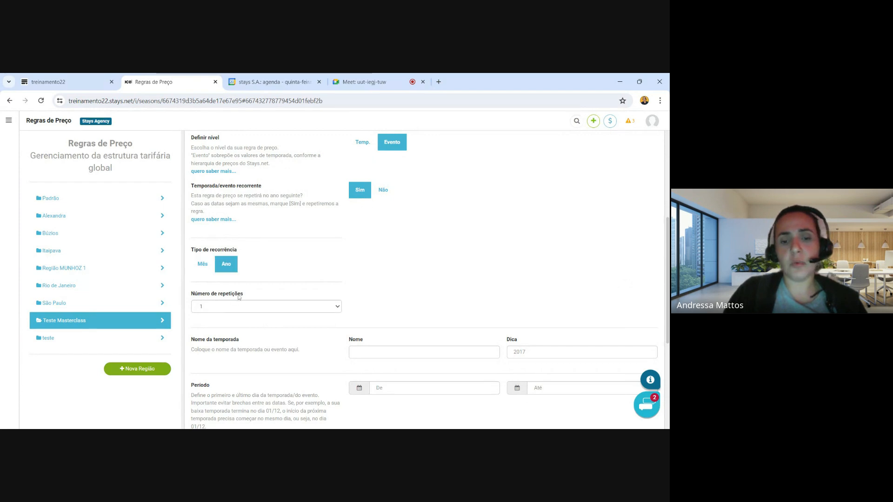
pyautogui.click(424, 352)
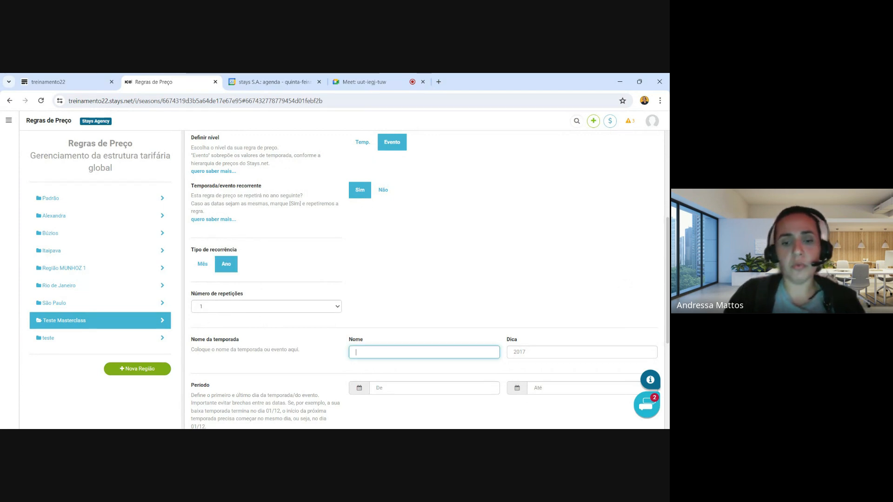
pyautogui.write('ANO NOVO')
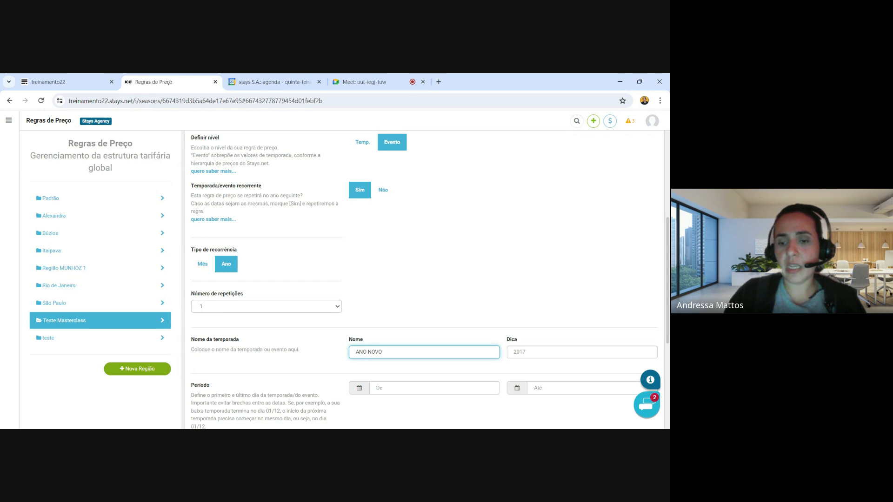
pyautogui.press('Tab')
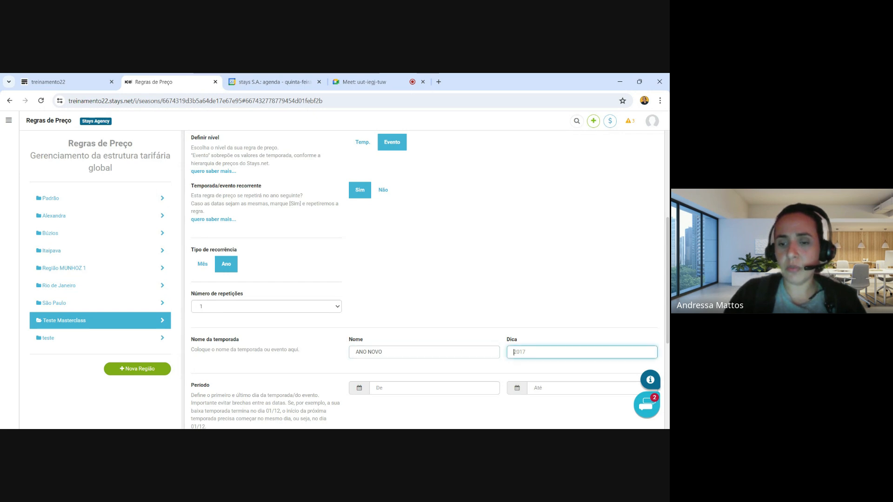
pyautogui.write('2024')
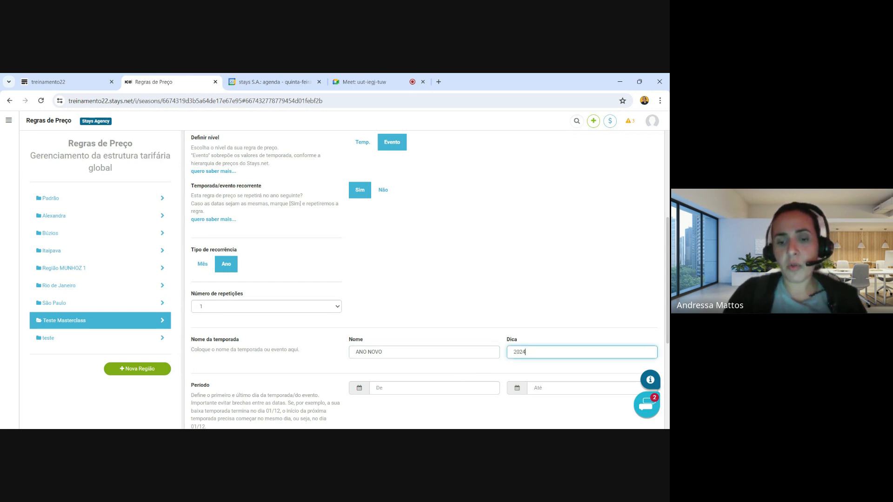
# Set the ANO NOVO event's period from 20 December 2024 to 2 January 2025.
pyautogui.press('Tab')
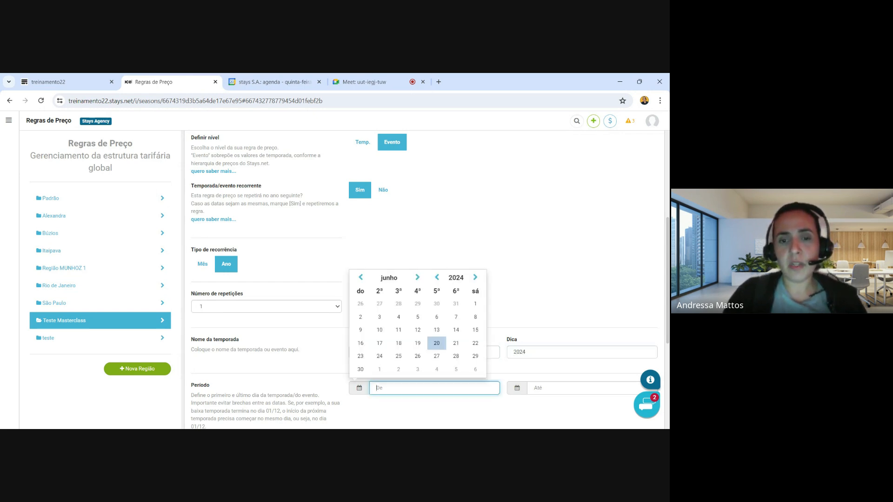
pyautogui.click(417, 278)
pyautogui.click(418, 277)
pyautogui.click(418, 277)
pyautogui.click(417, 277)
pyautogui.click(417, 278)
pyautogui.click(418, 277)
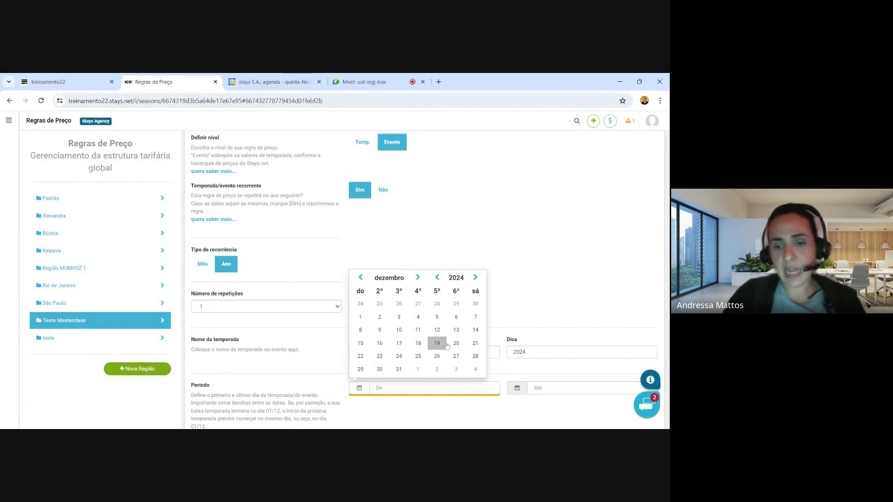
pyautogui.click(456, 343)
pyautogui.click(536, 387)
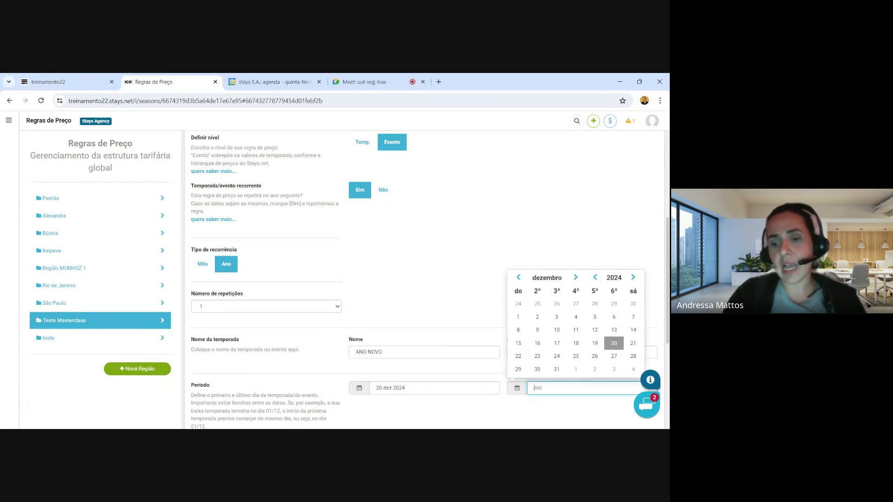
pyautogui.click(575, 277)
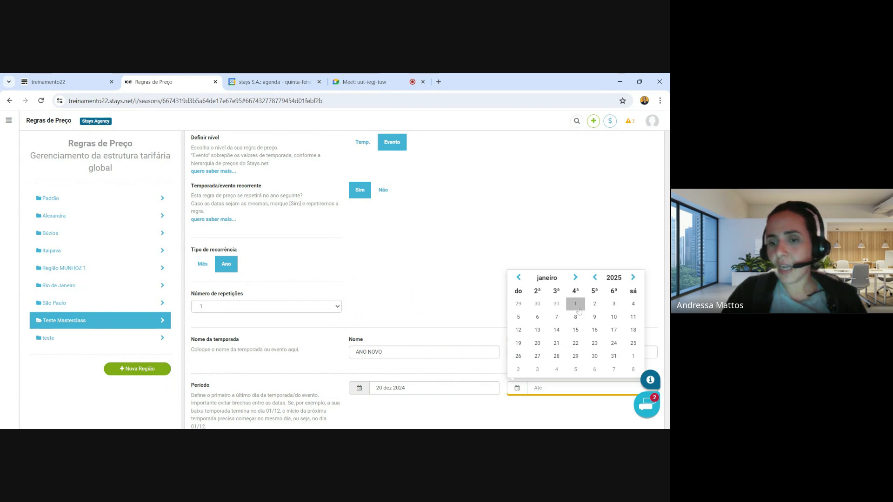
pyautogui.click(595, 305)
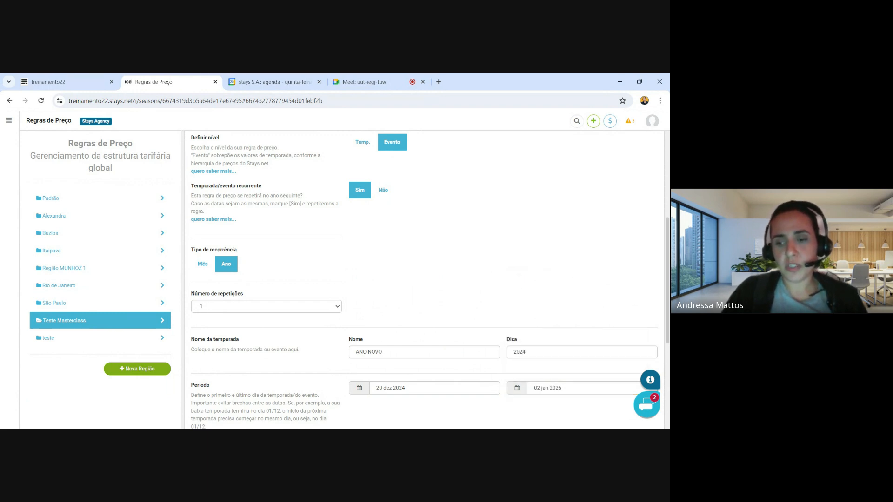
# Add a nightly rate plan with a minimum of 5 nights to the ANO NOVO event.
pyautogui.scroll(-3, 383, 361)
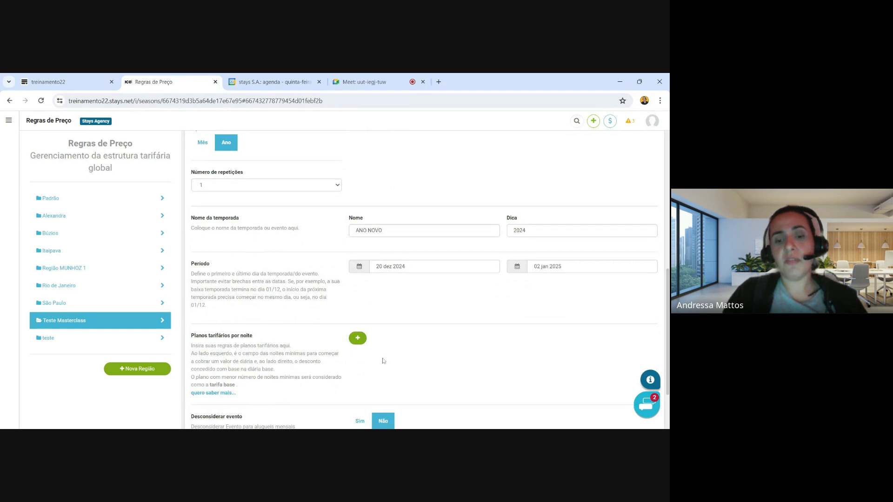
pyautogui.click(358, 339)
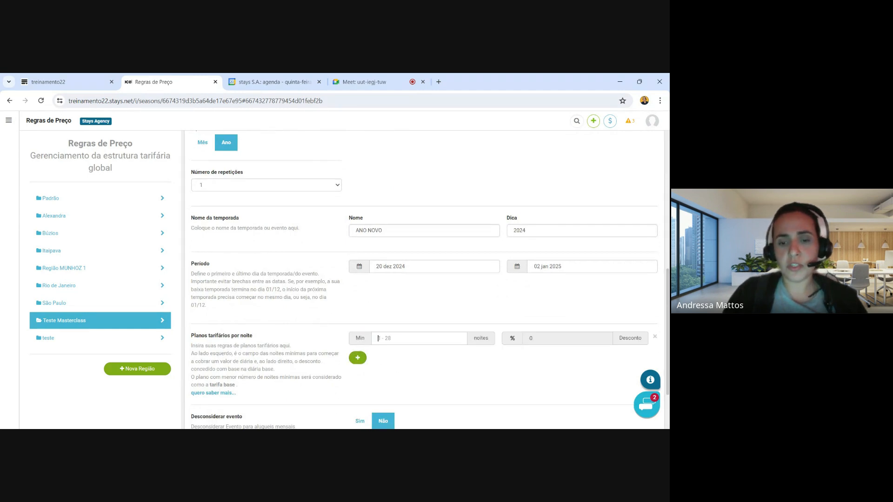
pyautogui.click(378, 338)
pyautogui.write('5')
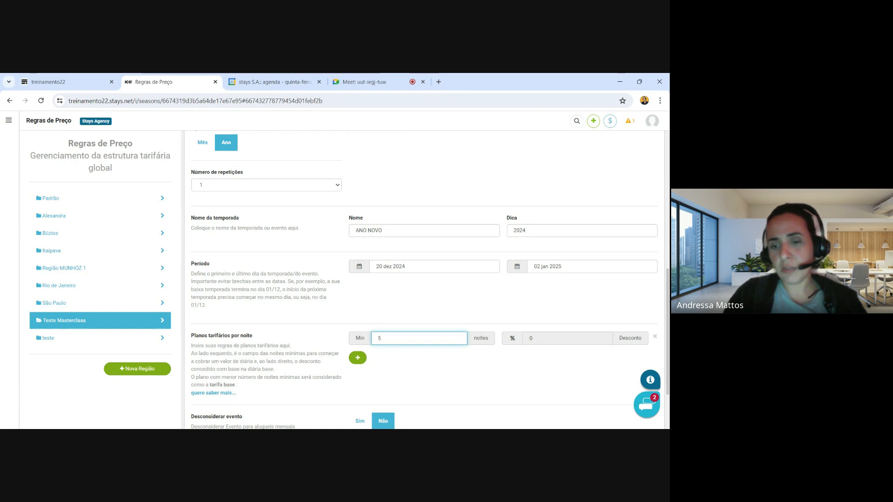
# Save the ANO NOVO event and check its place on the zoomed-out region timeline.
pyautogui.scroll(-1, 418, 418)
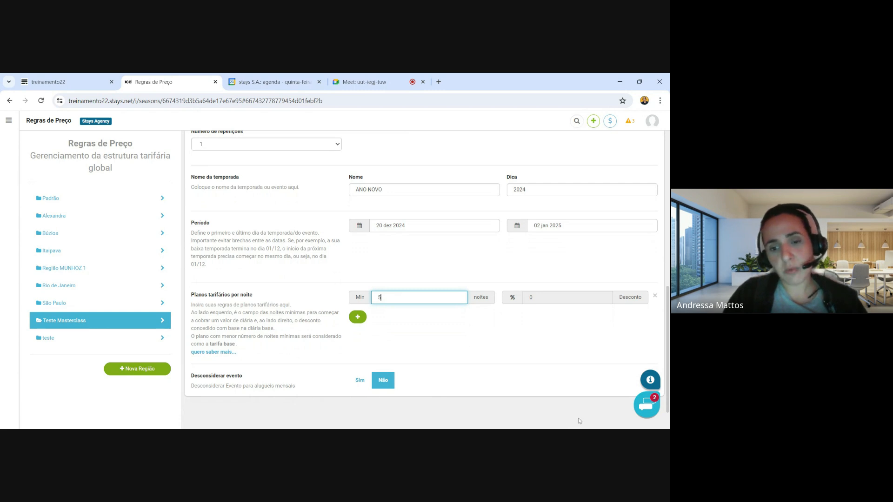
pyautogui.click(667, 400)
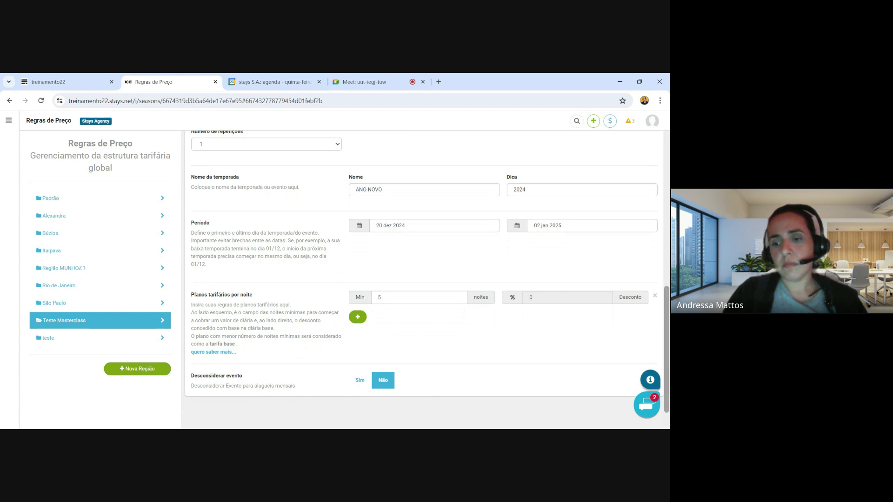
pyautogui.moveTo(667, 291); pyautogui.dragTo(667, 136)
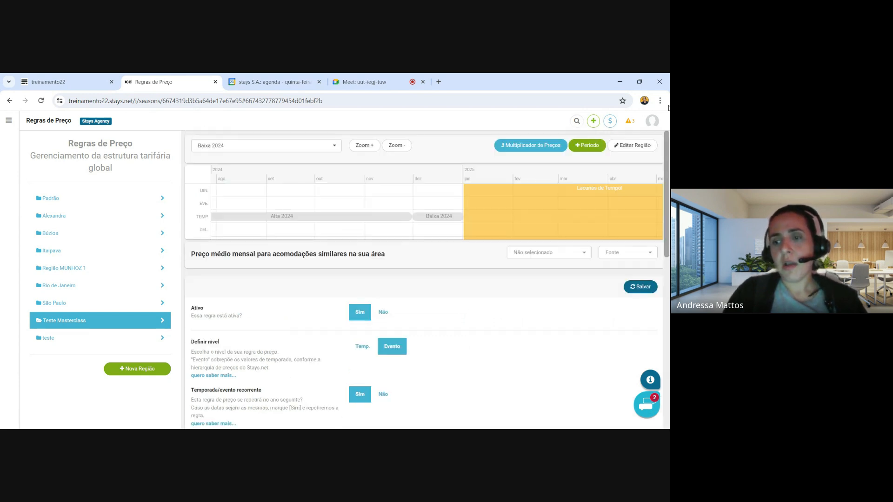
pyautogui.click(634, 287)
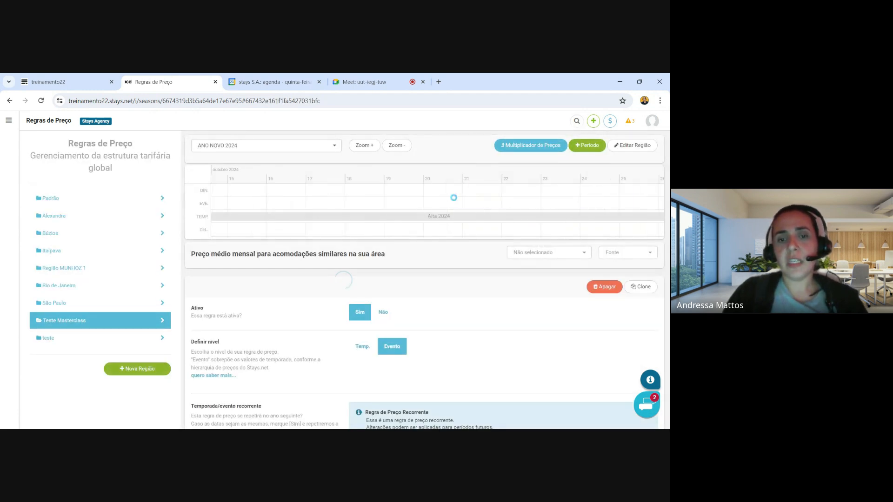
pyautogui.click(393, 146)
pyautogui.click(393, 145)
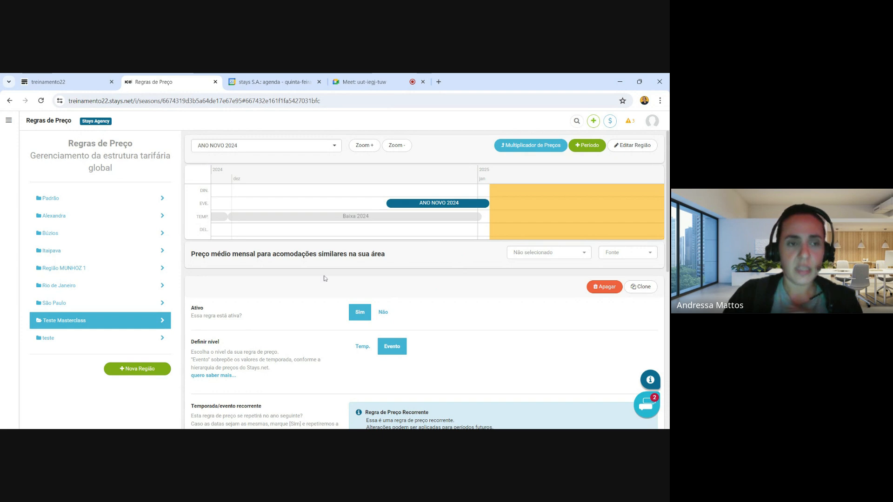
# In the Cobertura listing's general price settings, assign the region Teste Masterclass and save.
pyautogui.moveTo(8, 120)
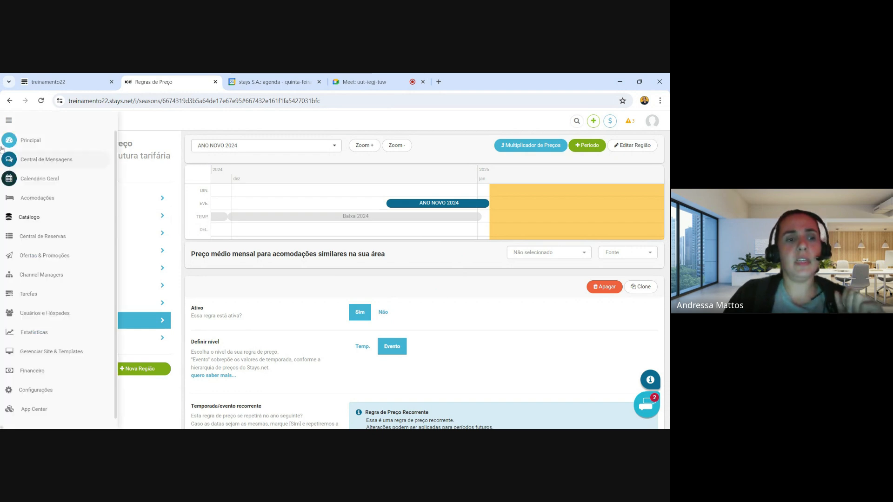
pyautogui.click(37, 198)
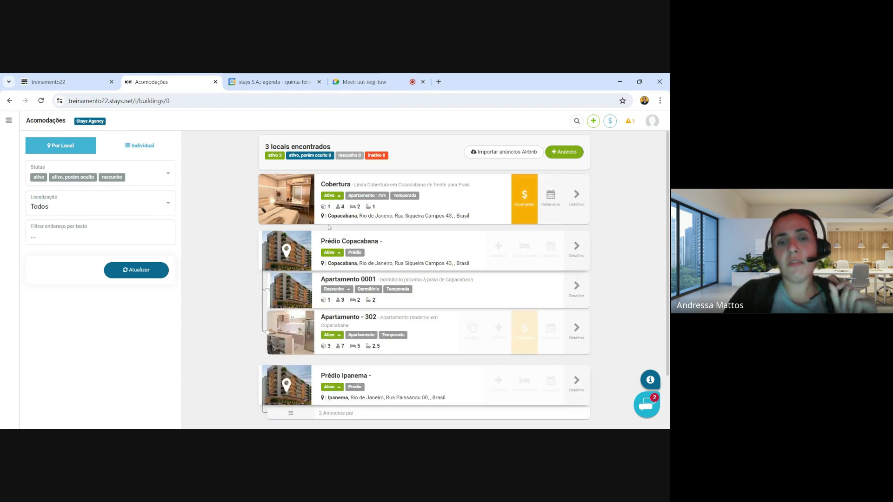
pyautogui.click(524, 205)
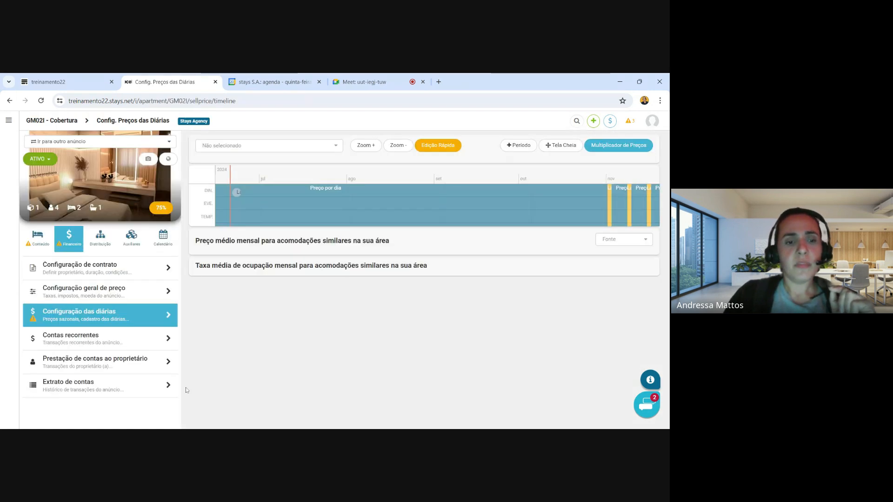
pyautogui.click(126, 288)
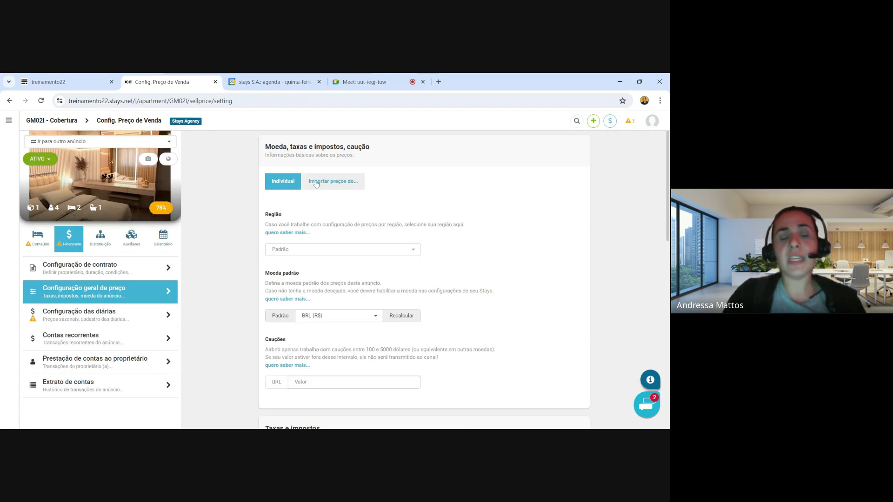
pyautogui.click(326, 252)
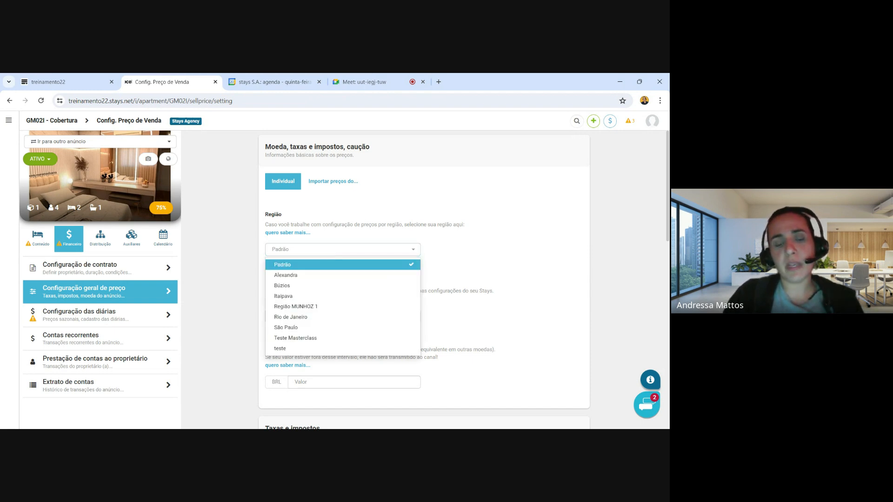
pyautogui.click(333, 339)
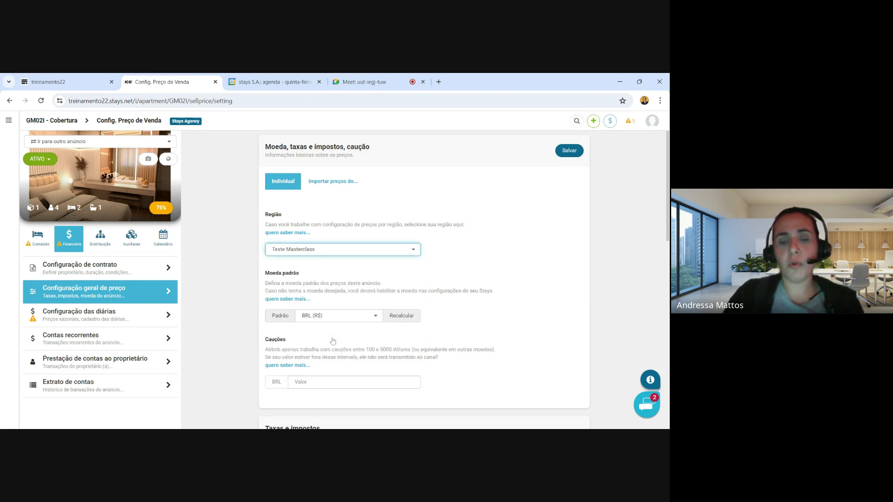
pyautogui.click(564, 157)
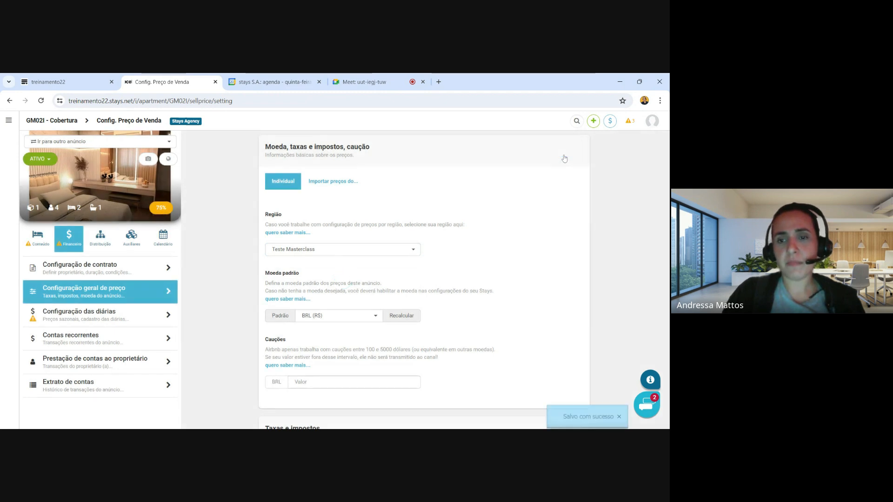
# In the listing's nightly rate settings, set the Alta 2024 season's 2-night plan price to BRL 680.
pyautogui.click(162, 324)
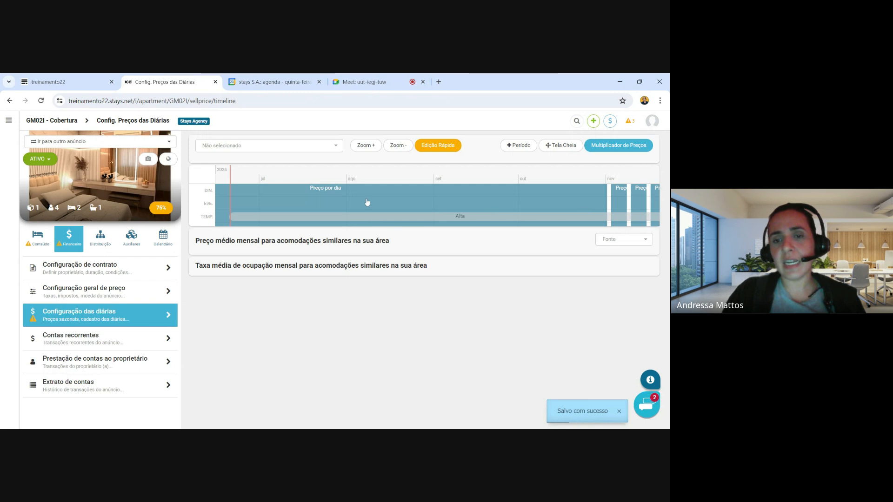
pyautogui.click(398, 145)
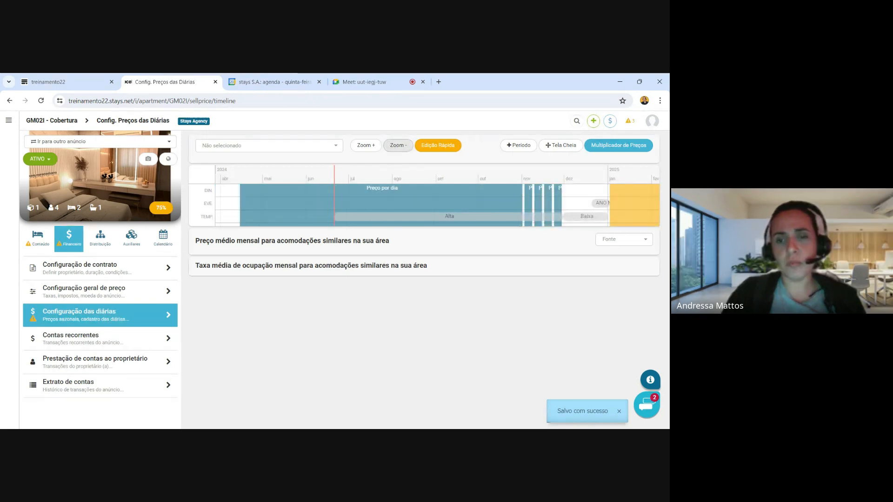
pyautogui.click(476, 219)
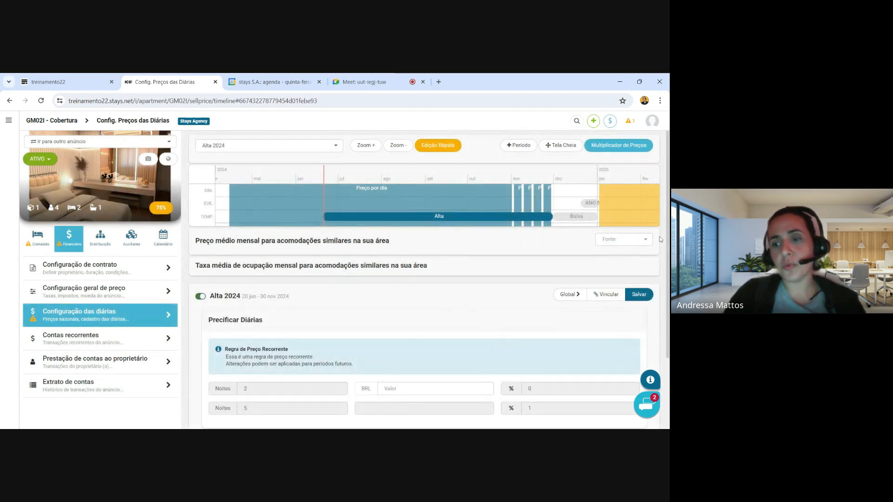
pyautogui.scroll(-1, 666, 241)
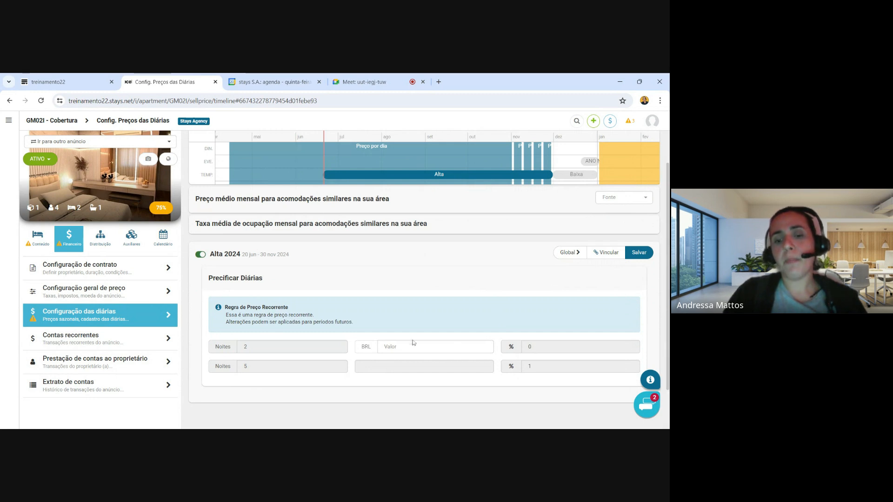
pyautogui.click(413, 347)
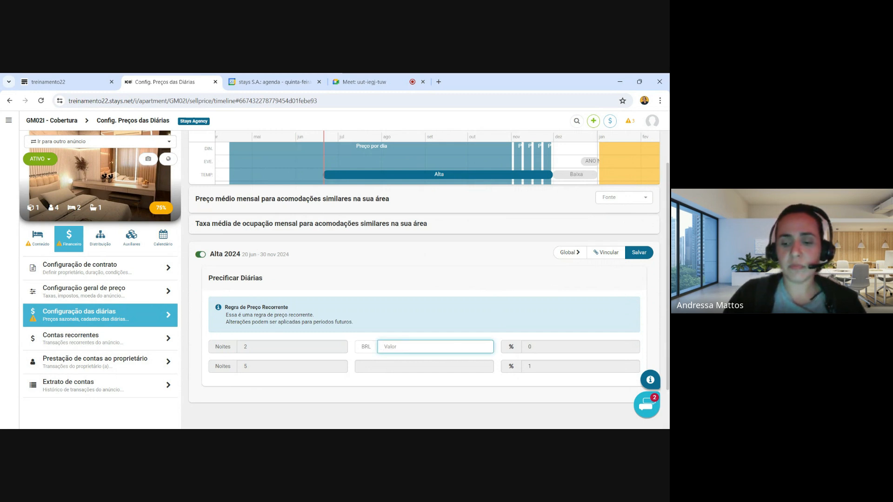
pyautogui.write('6')
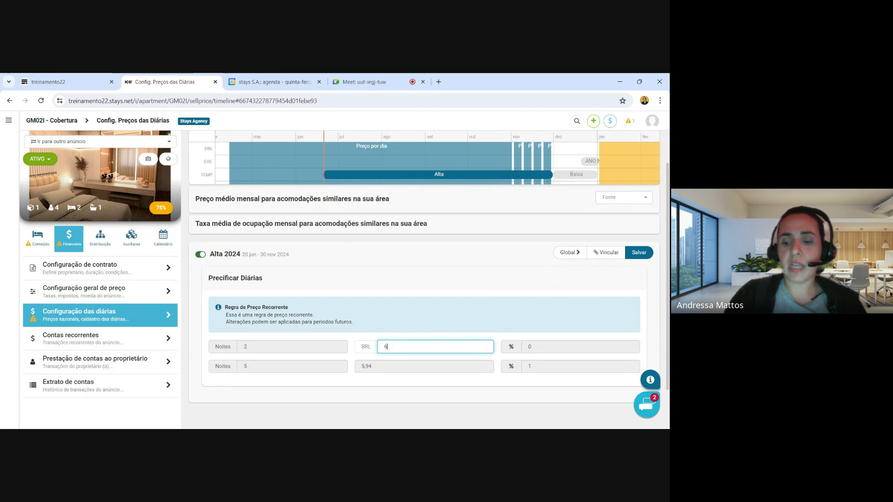
pyautogui.write('80')
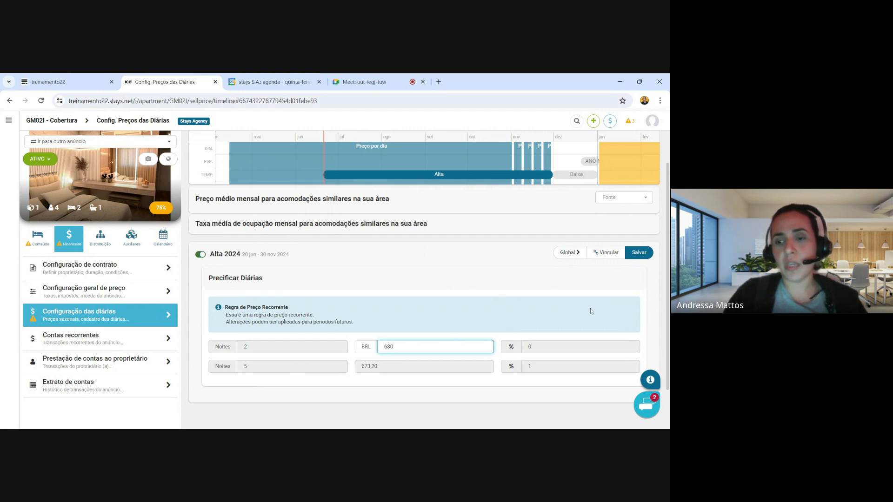
# Save the Alta 2024 price, removing the per-day calendar prices and applying the change to this item only.
pyautogui.click(641, 254)
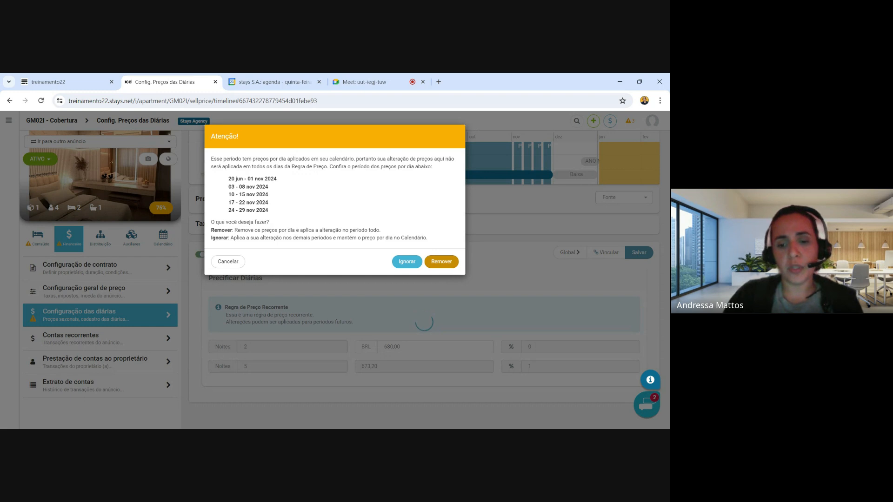
pyautogui.click(441, 261)
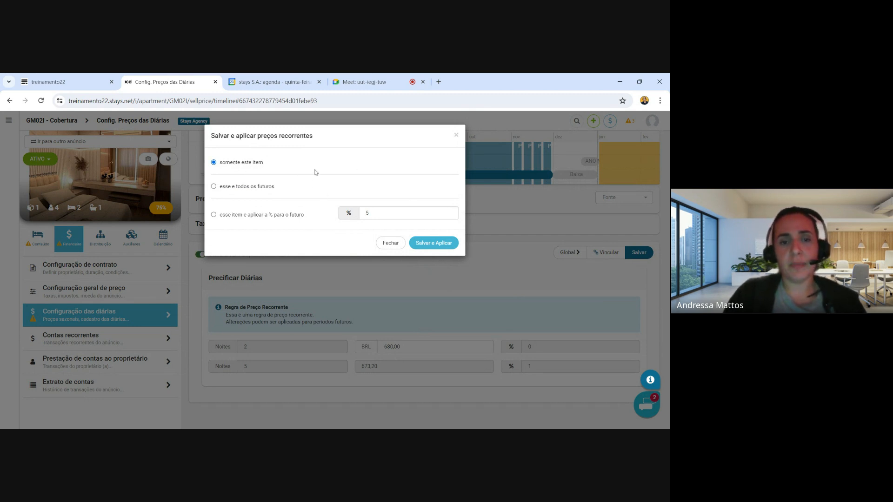
pyautogui.click(220, 189)
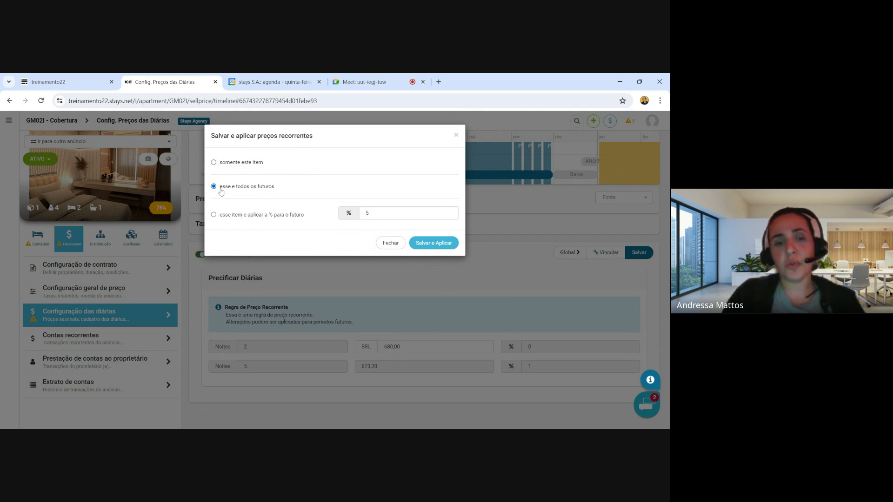
pyautogui.click(241, 219)
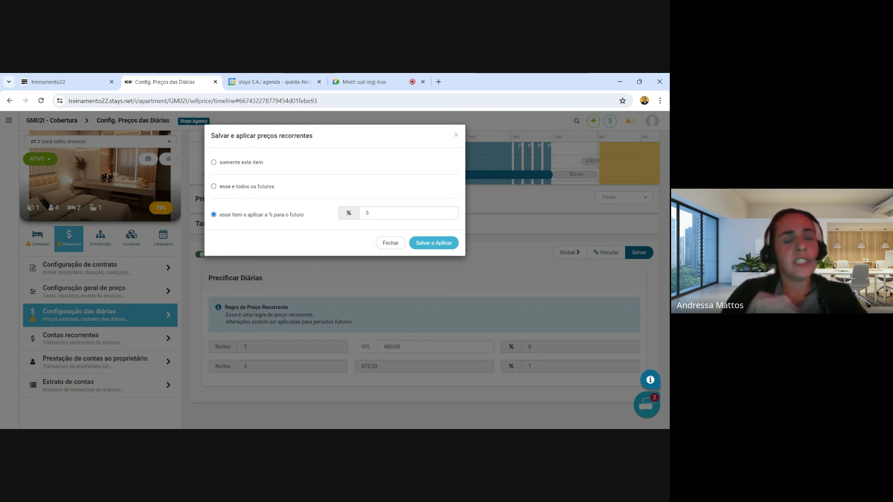
pyautogui.click(232, 166)
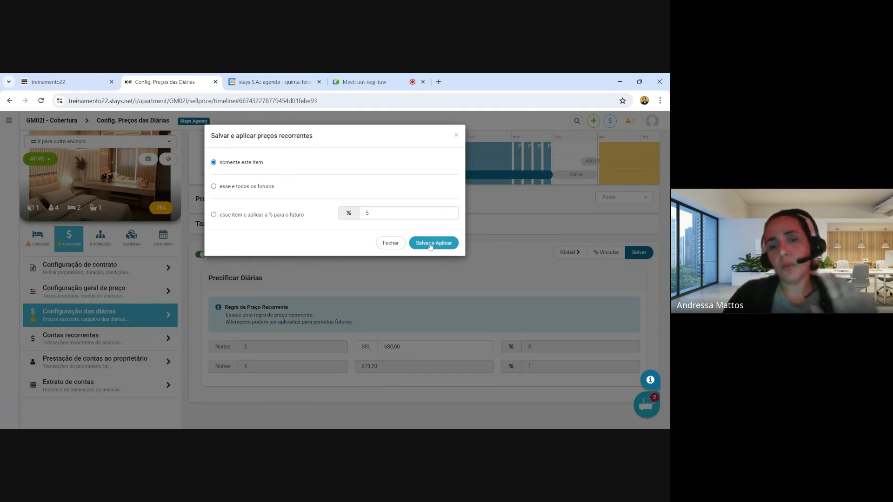
pyautogui.click(430, 246)
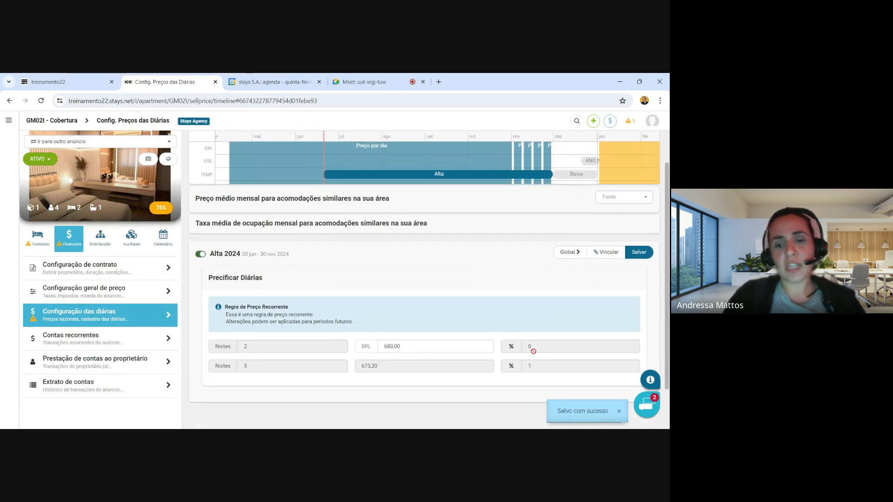
# Set the Baixa 2024 season's base price to BRL 300 and save it for this item only.
pyautogui.moveTo(667, 259); pyautogui.dragTo(666, 224)
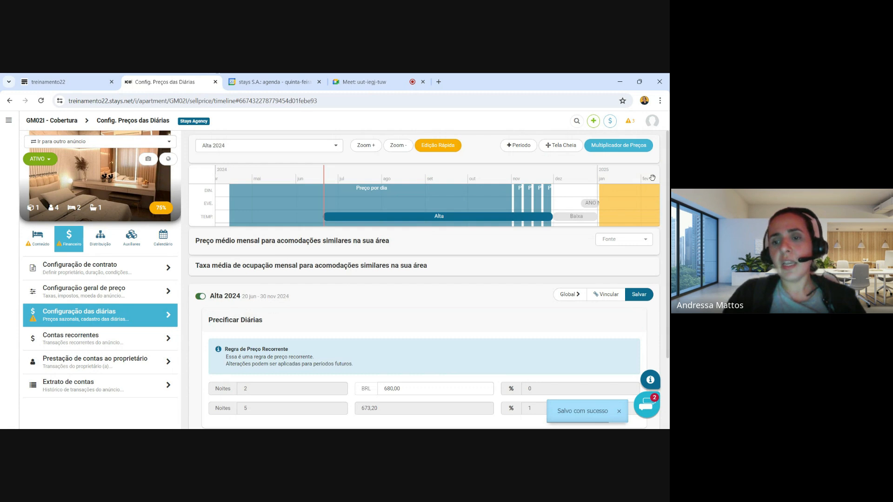
pyautogui.click(569, 217)
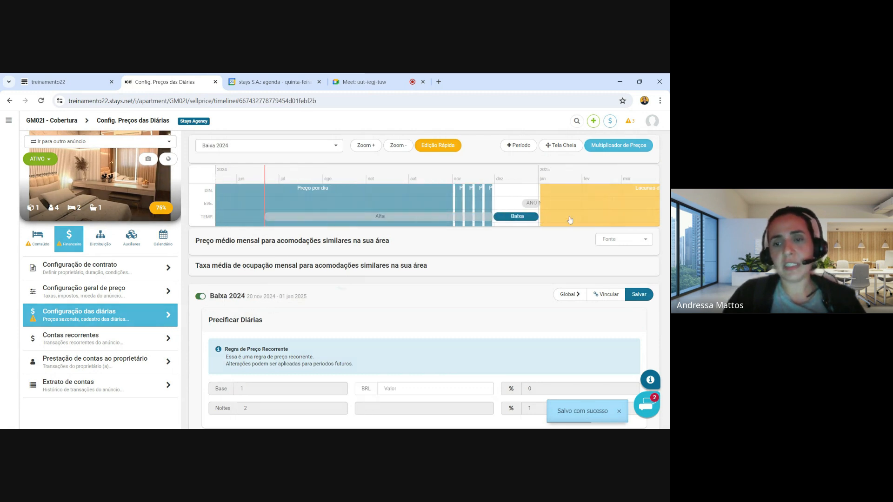
pyautogui.click(384, 389)
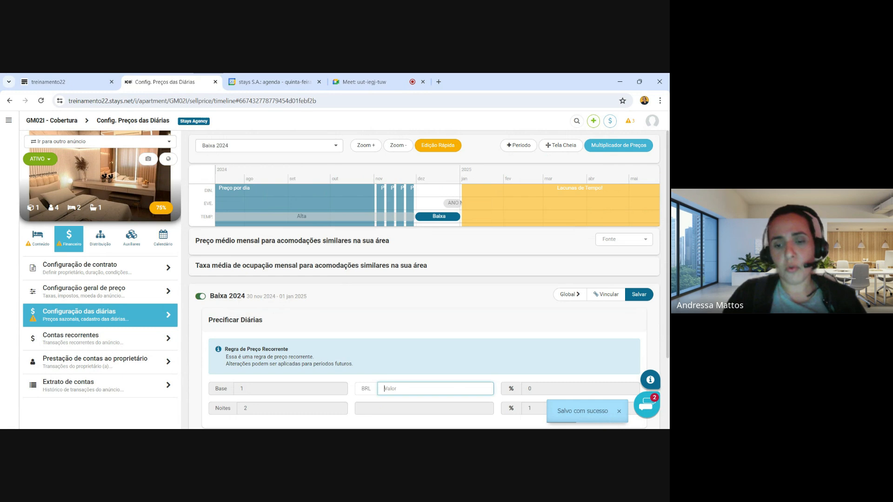
pyautogui.write('300')
pyautogui.click(639, 294)
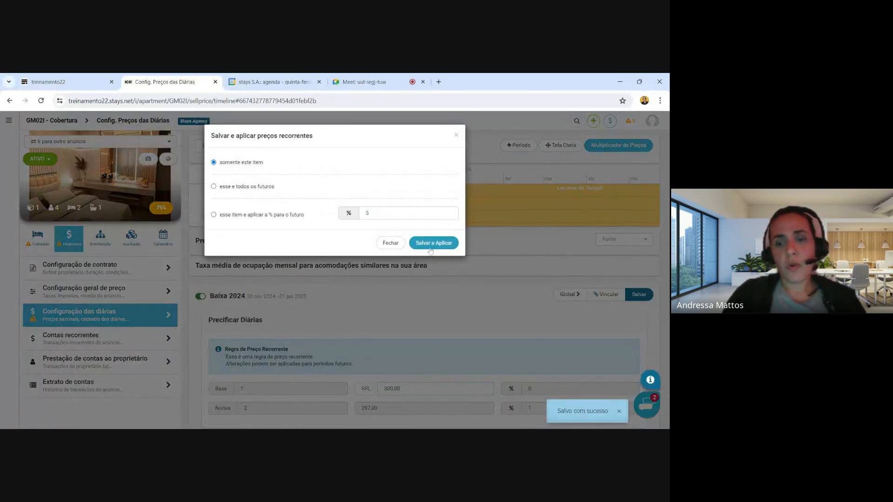
pyautogui.click(430, 243)
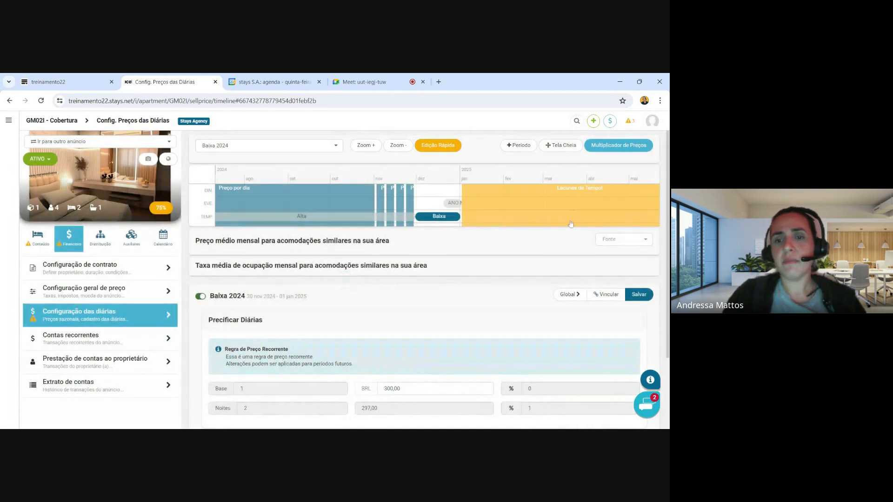
# Set the ANO NOVO 2024 event's 5-night price to BRL 900 and save it for this item only.
pyautogui.click(450, 204)
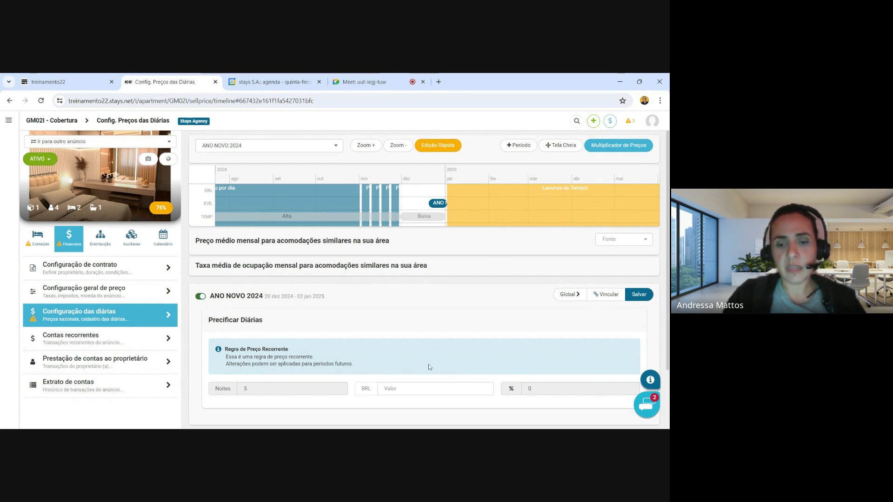
pyautogui.click(418, 389)
pyautogui.write('900')
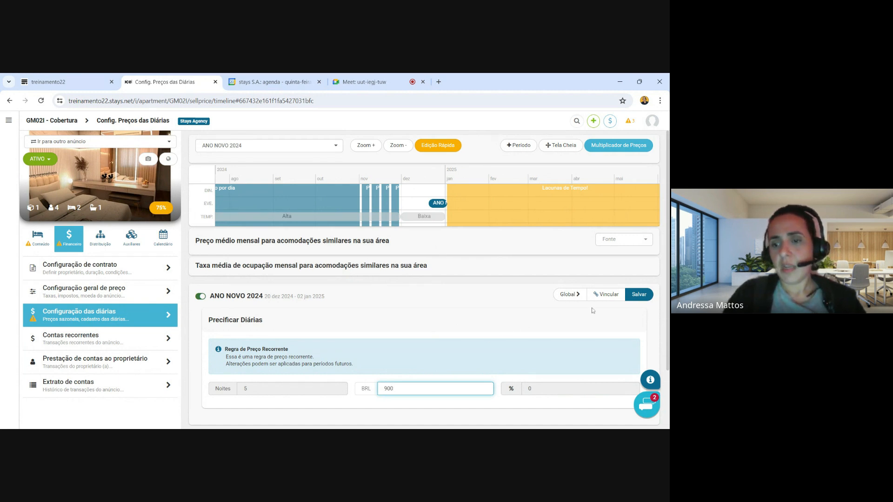
pyautogui.click(636, 298)
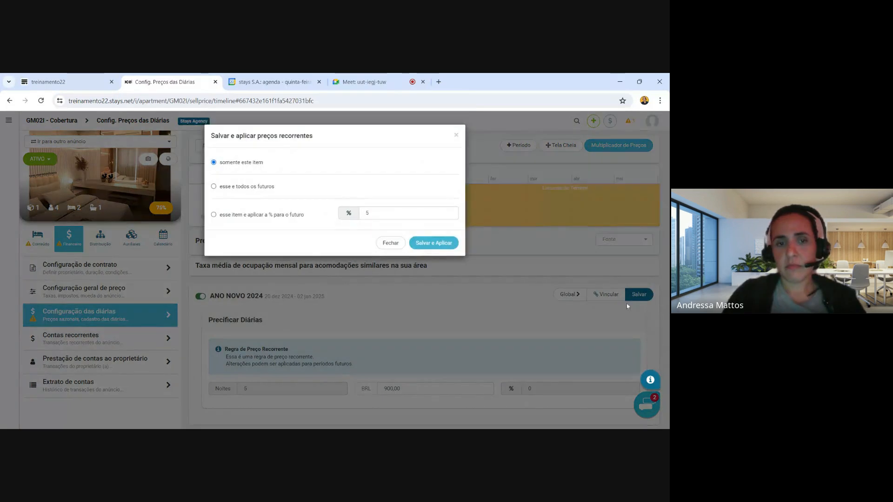
pyautogui.click(439, 243)
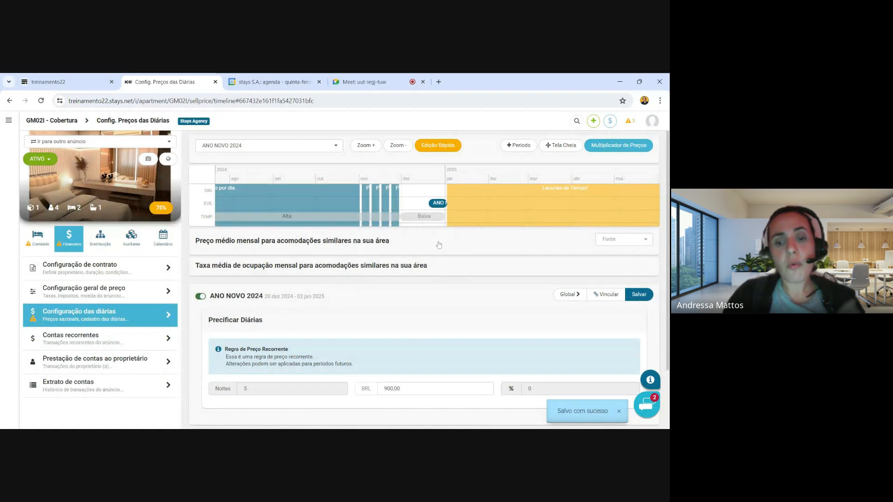
pyautogui.scroll(-1, 665, 232)
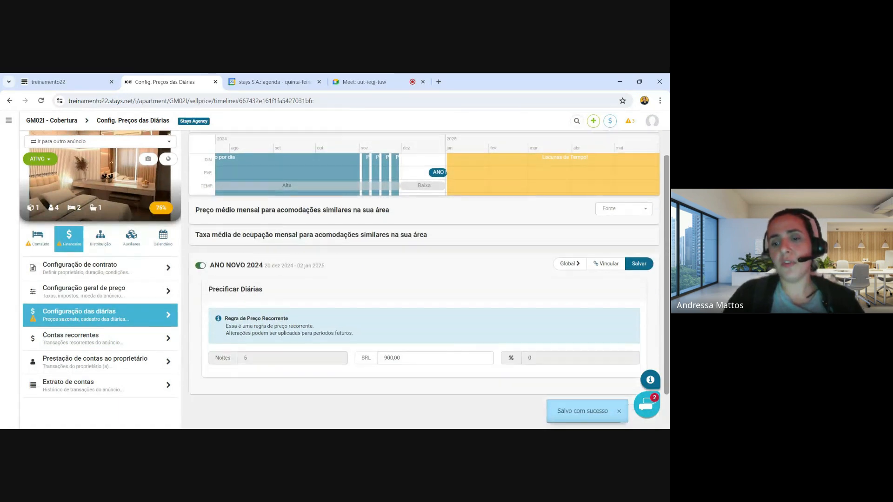
pyautogui.scroll(1, 664, 232)
# Open the general calendar and examine the daily rates, conditions and restrictions of units 101 and 102 in Prédio Ipanema.
pyautogui.click(9, 120)
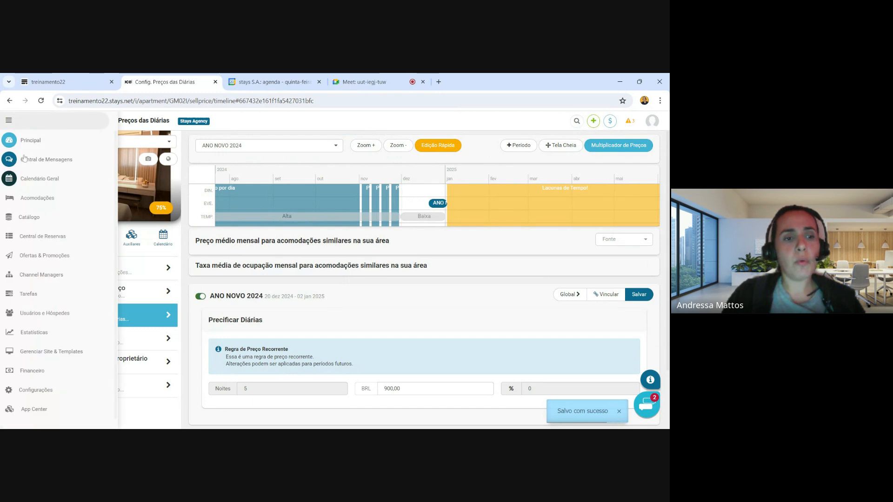
pyautogui.click(39, 179)
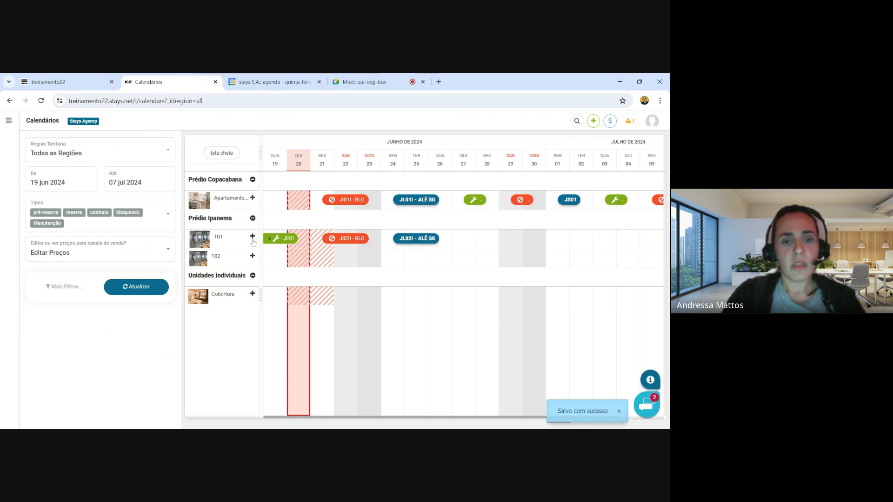
pyautogui.click(252, 237)
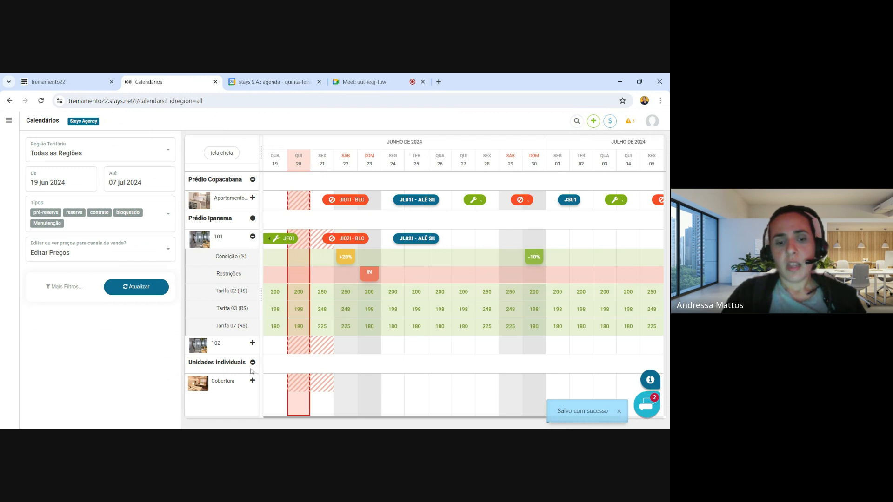
pyautogui.click(252, 343)
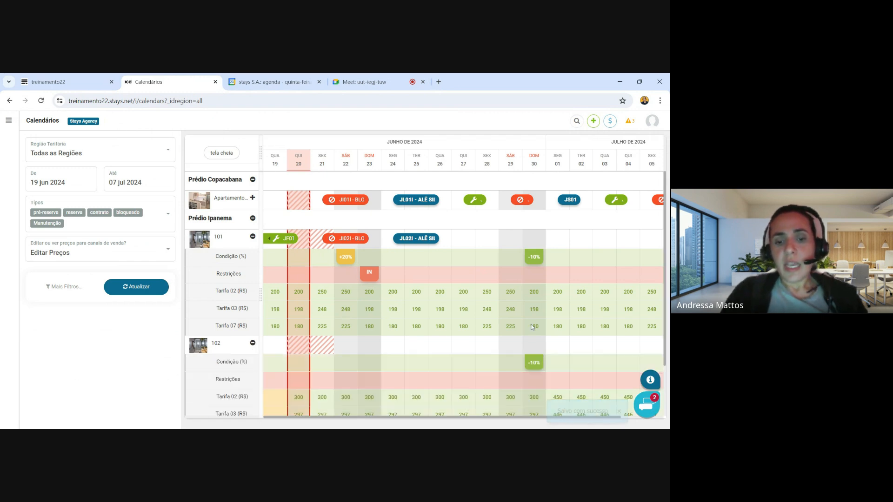
pyautogui.moveTo(664, 282); pyautogui.dragTo(666, 359)
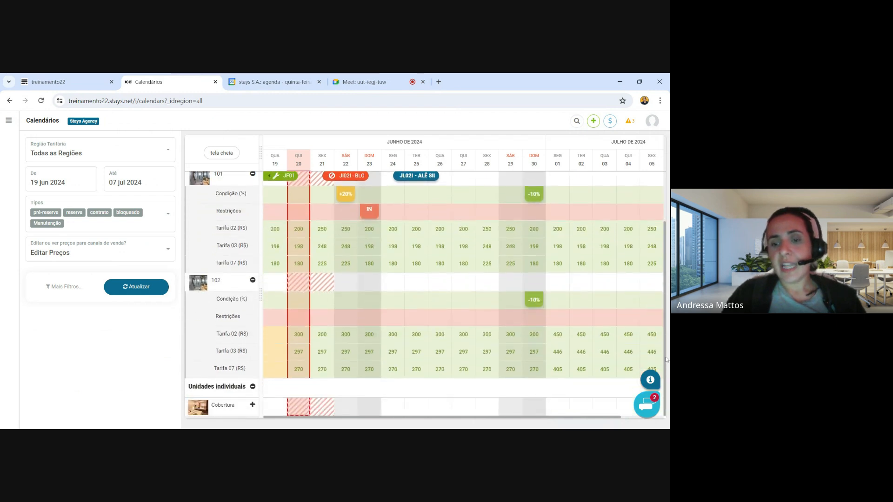
pyautogui.click(253, 176)
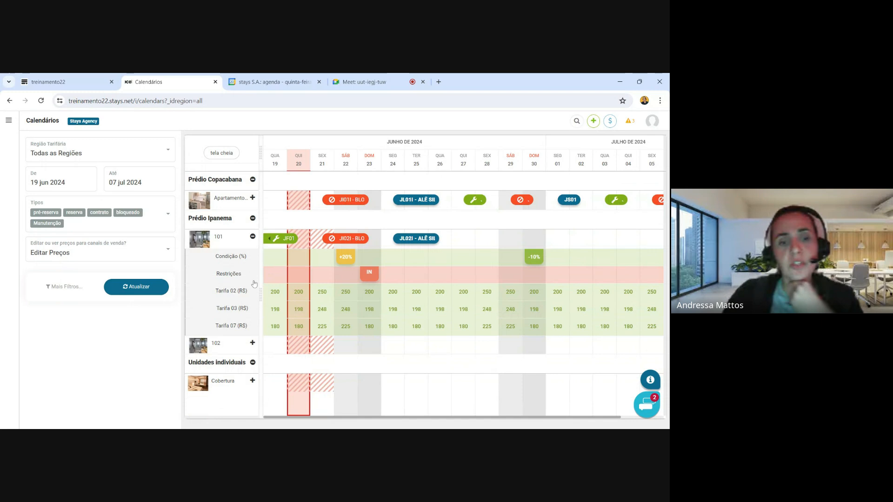
pyautogui.click(251, 237)
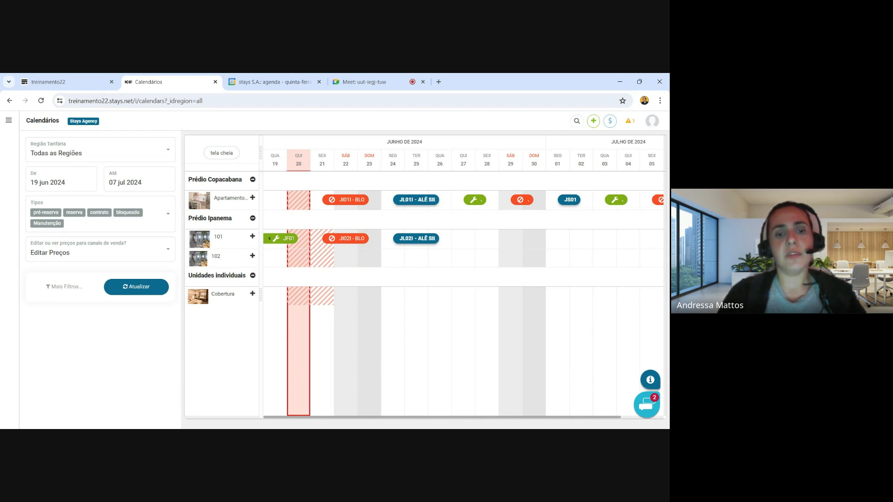
pyautogui.click(253, 255)
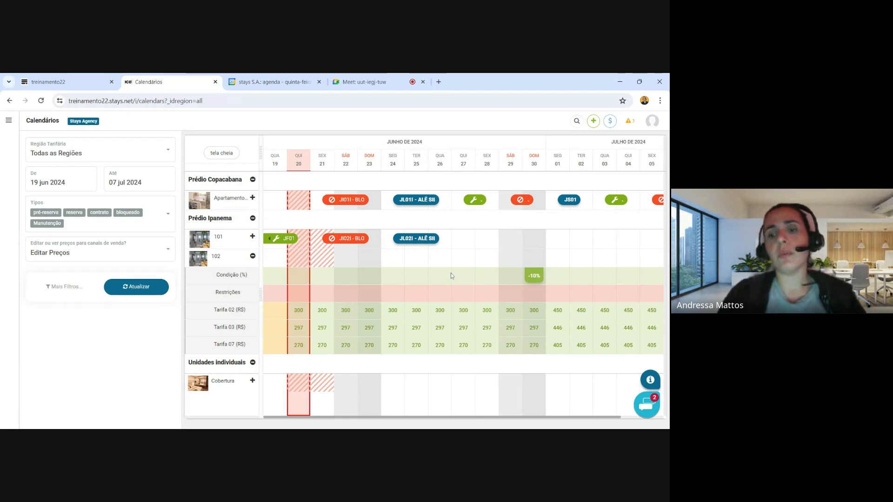
pyautogui.click(252, 257)
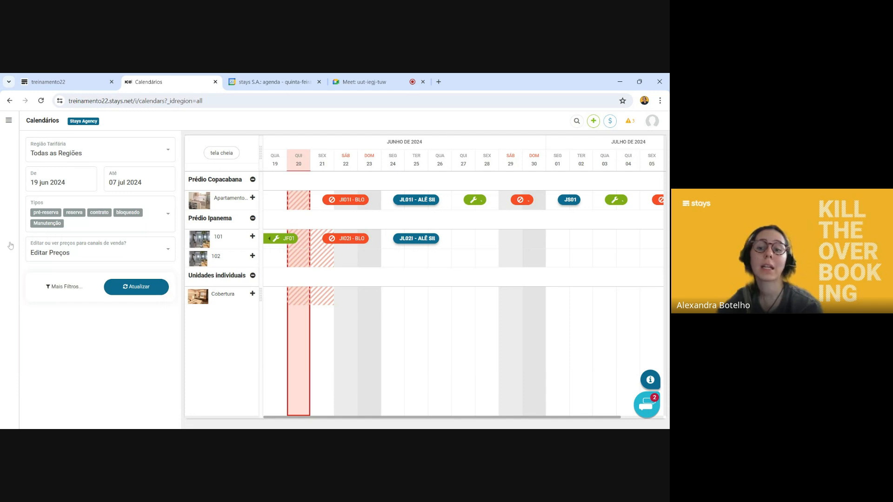
# Open the Cobertura listing's general price settings and review the taxes and derived prices sections.
pyautogui.moveTo(10, 167)
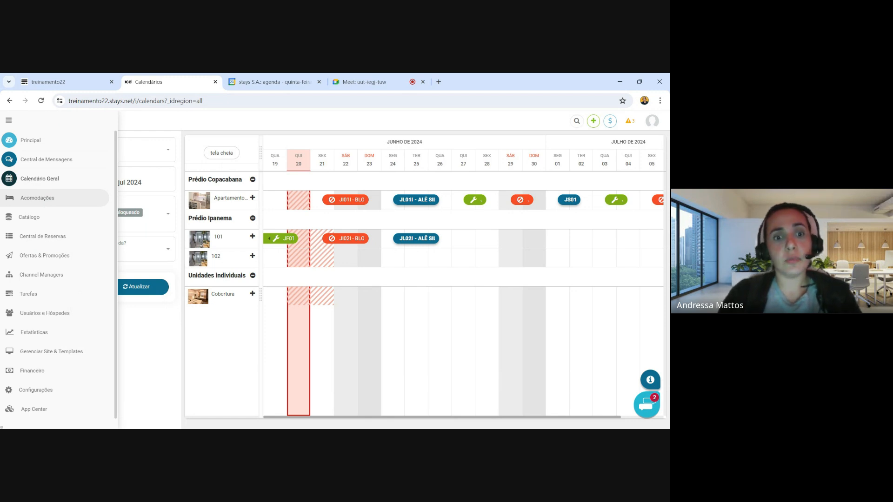
pyautogui.click(37, 198)
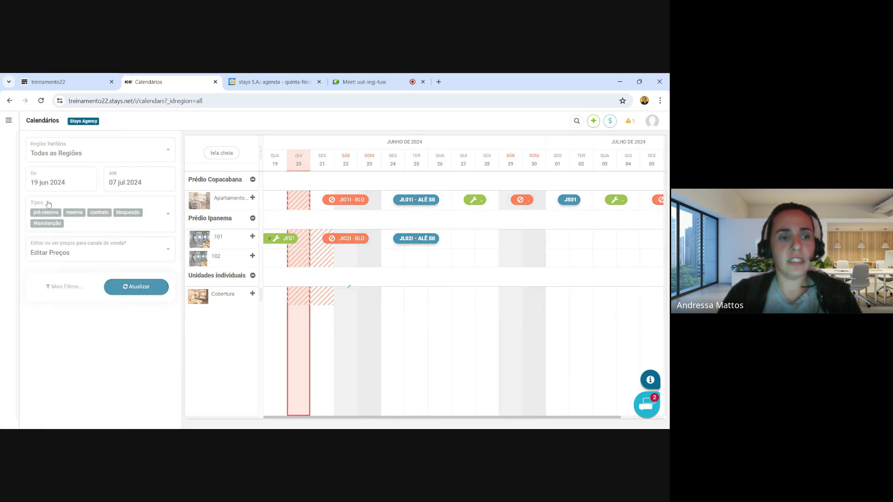
pyautogui.click(523, 197)
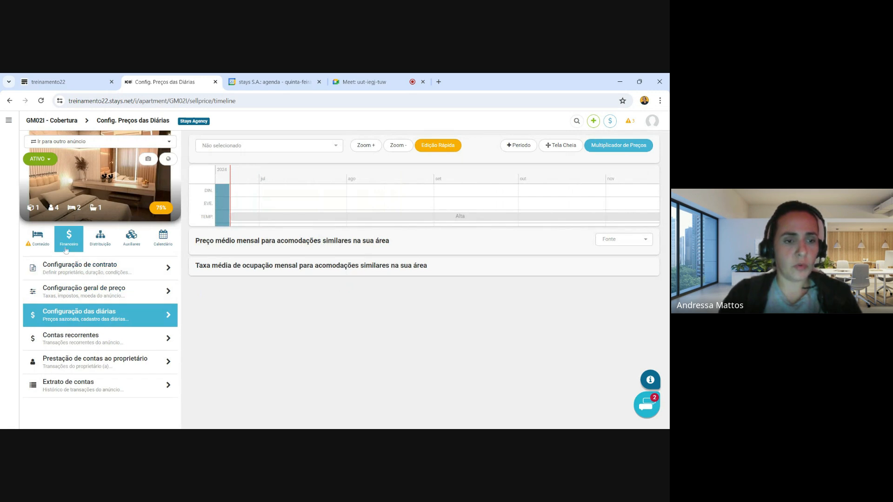
pyautogui.click(108, 295)
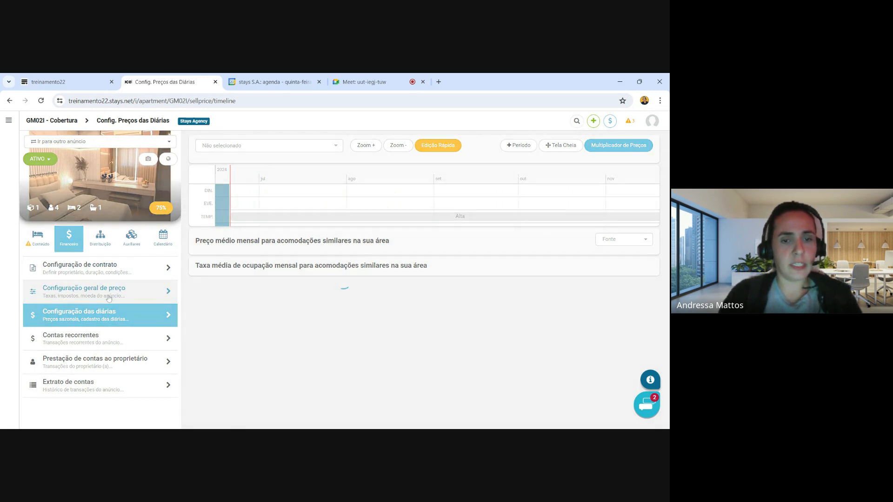
pyautogui.scroll(-8, 662, 217)
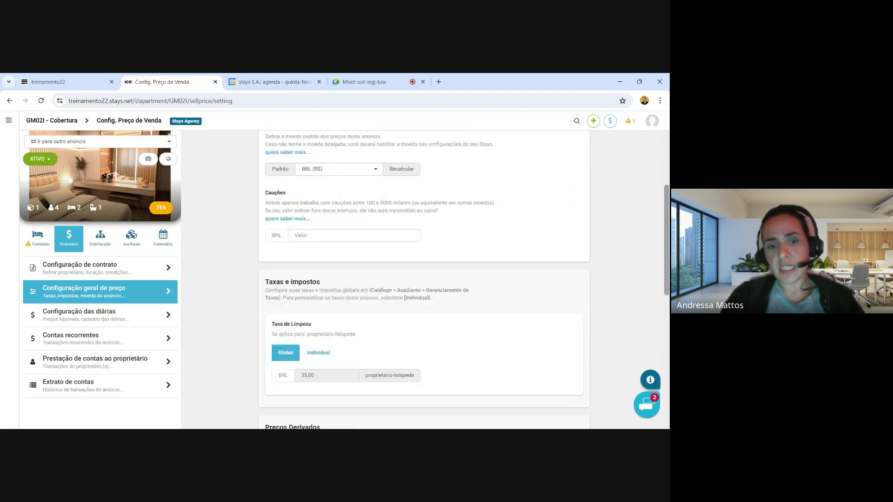
pyautogui.scroll(-2, 314, 390)
pyautogui.scroll(4, 314, 390)
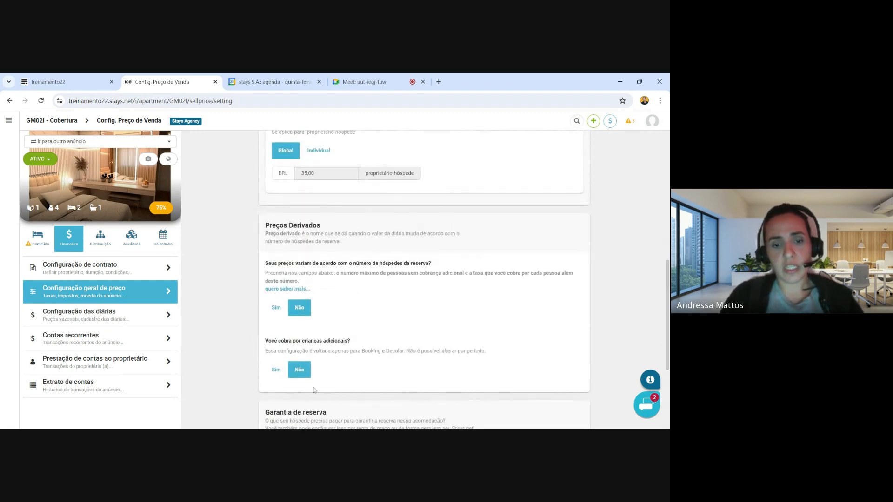
# Turn on charging for additional children to review Decolar's age ranges, and return to the nightly rate settings, discarding the unsaved change.
pyautogui.click(275, 369)
pyautogui.scroll(-3, 430, 281)
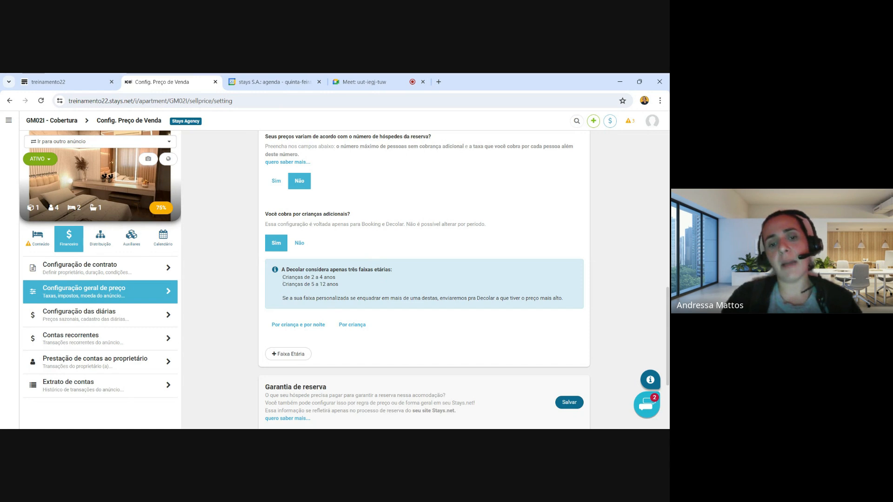
pyautogui.moveTo(282, 277); pyautogui.dragTo(350, 286)
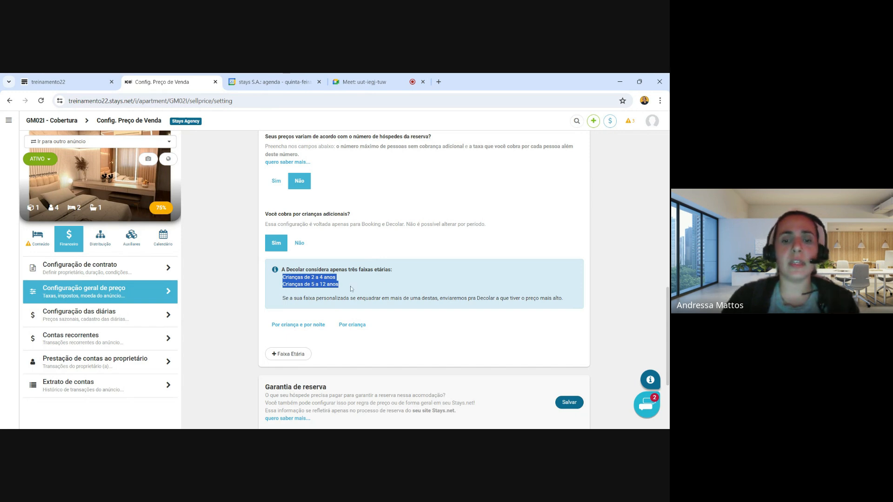
pyautogui.click(350, 286)
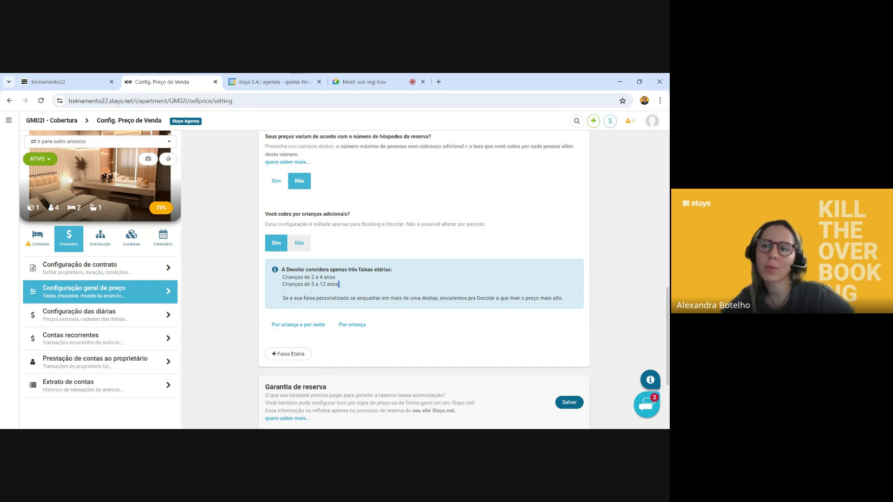
pyautogui.click(138, 318)
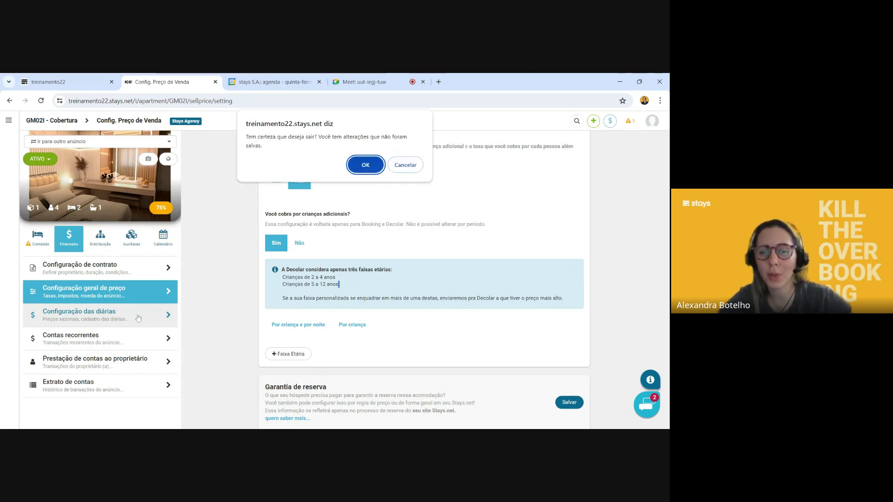
pyautogui.click(364, 169)
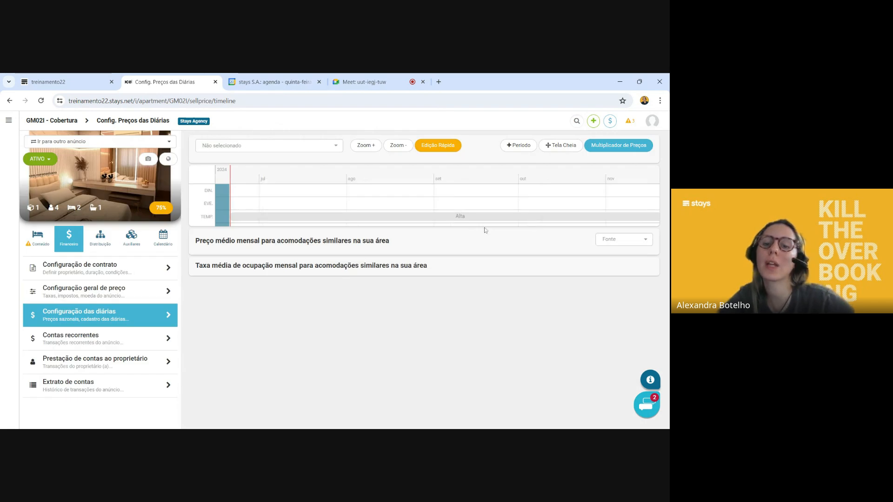
# Display average monthly prices for similar accommodations from airdna and compare the 25% and 90% percentiles.
pyautogui.click(605, 244)
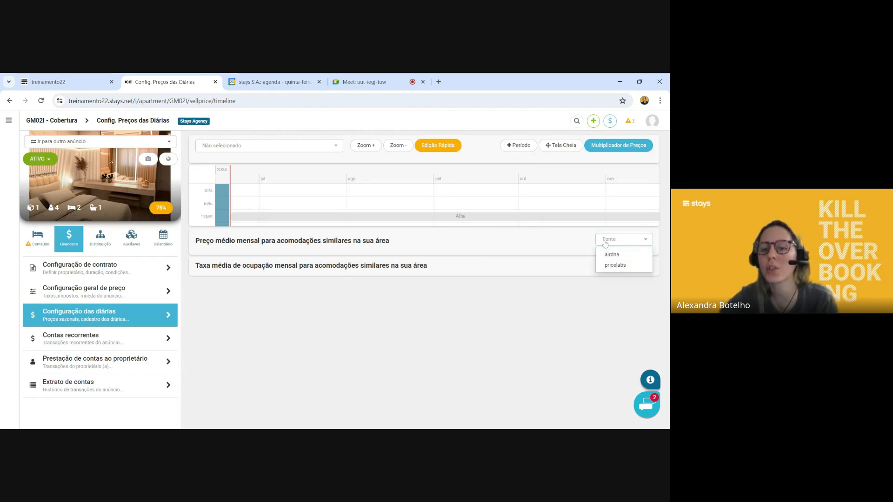
pyautogui.click(611, 257)
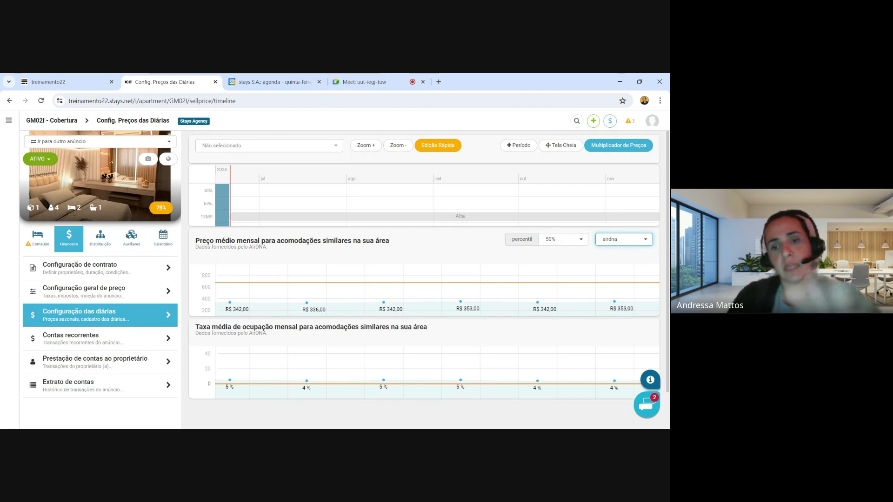
pyautogui.click(560, 245)
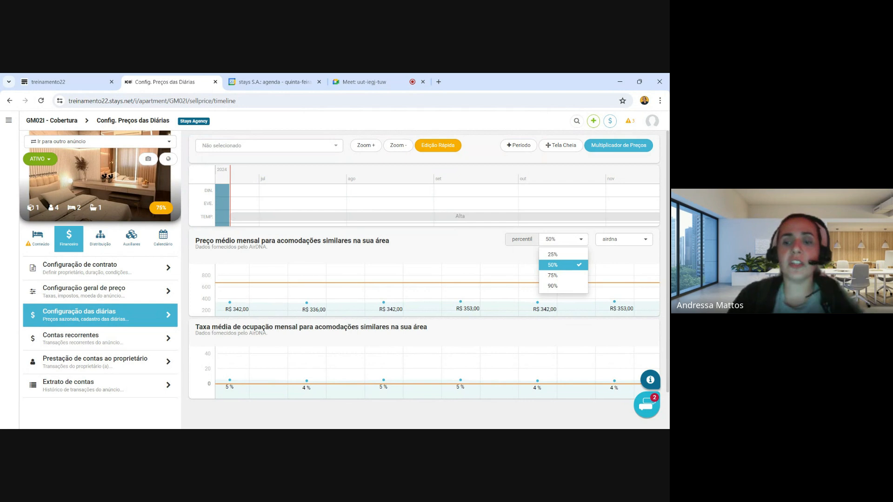
pyautogui.click(562, 254)
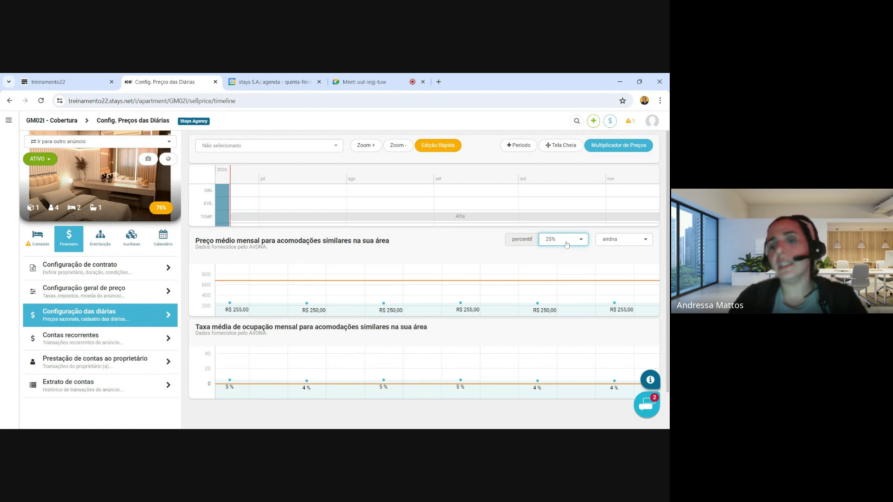
pyautogui.click(565, 242)
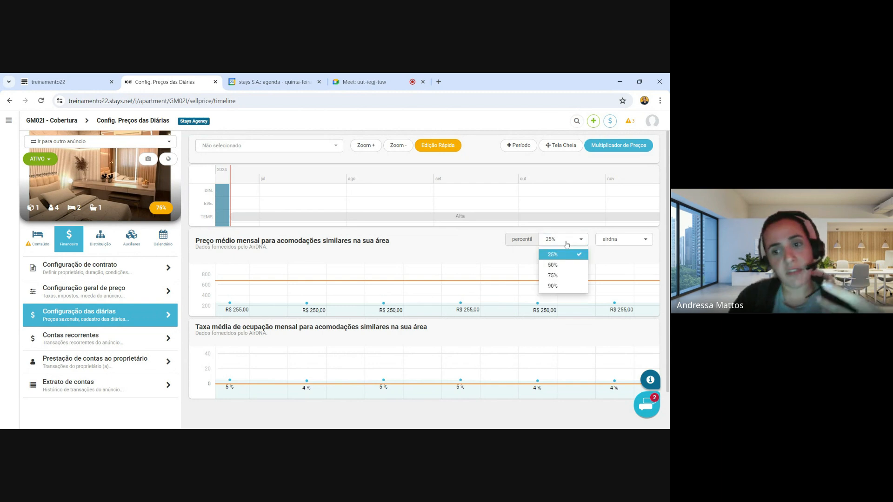
pyautogui.click(567, 286)
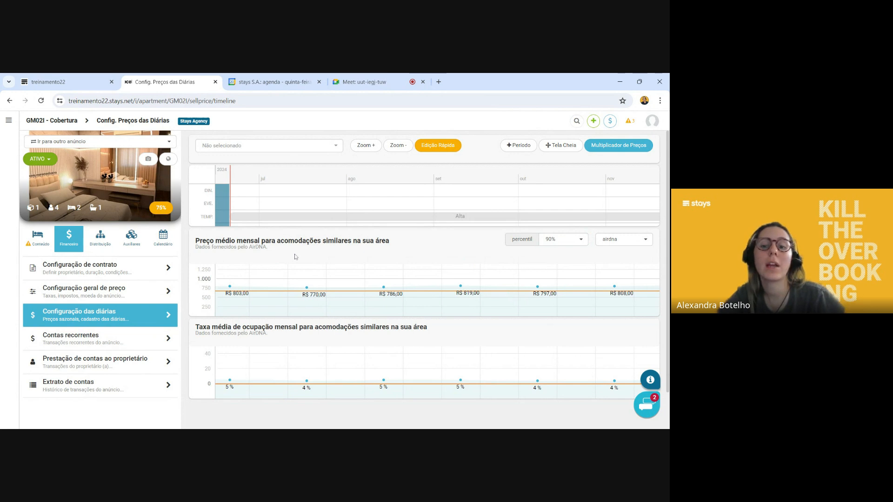
# Review the Cobertura listing's general price settings, return to its nightly rate settings, and open the distribution options.
pyautogui.click(124, 292)
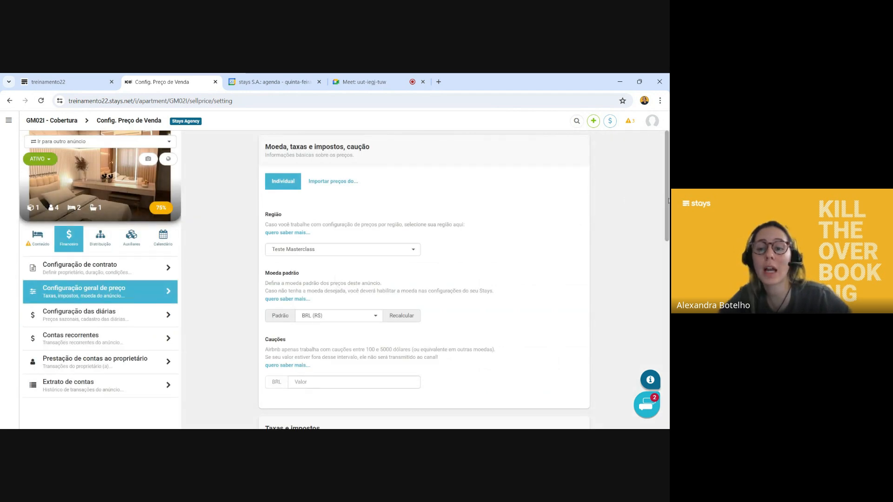
pyautogui.moveTo(667, 201); pyautogui.dragTo(669, 252)
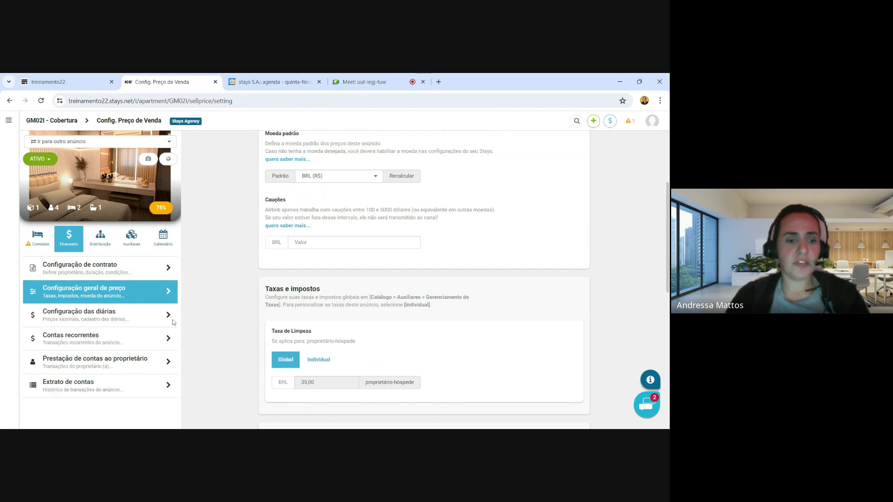
pyautogui.click(155, 316)
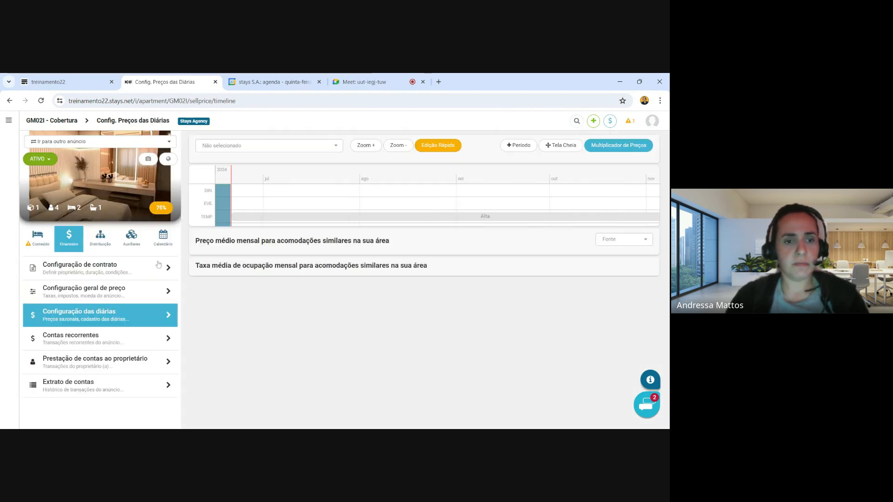
pyautogui.click(100, 236)
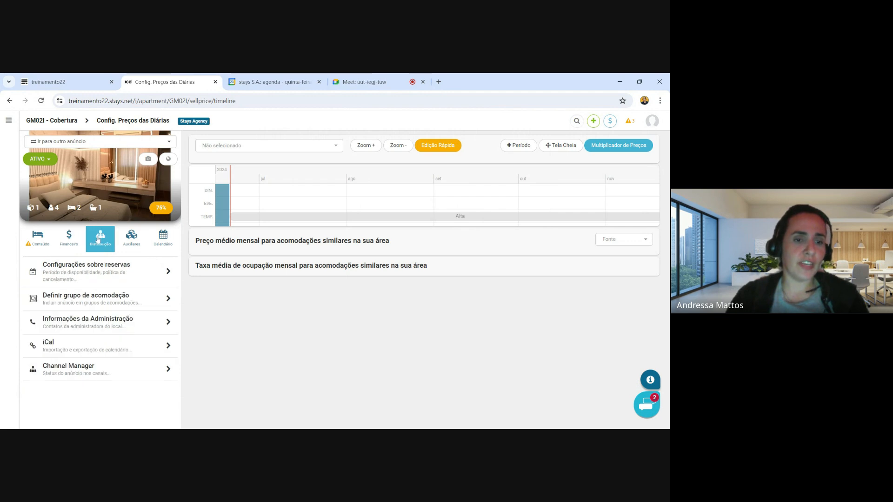
# In the general settings, save the pricing model as Precificação por noite and accept deactivating the dynamic pricing rules.
pyautogui.click(10, 121)
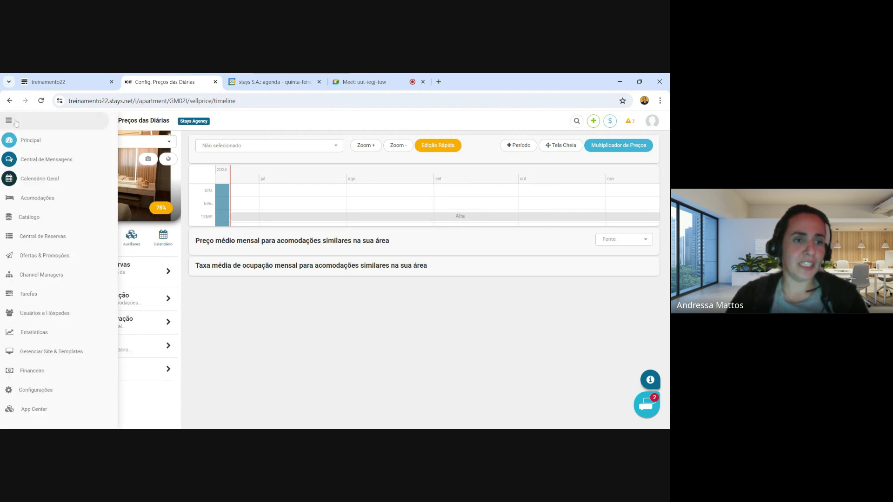
pyautogui.click(38, 388)
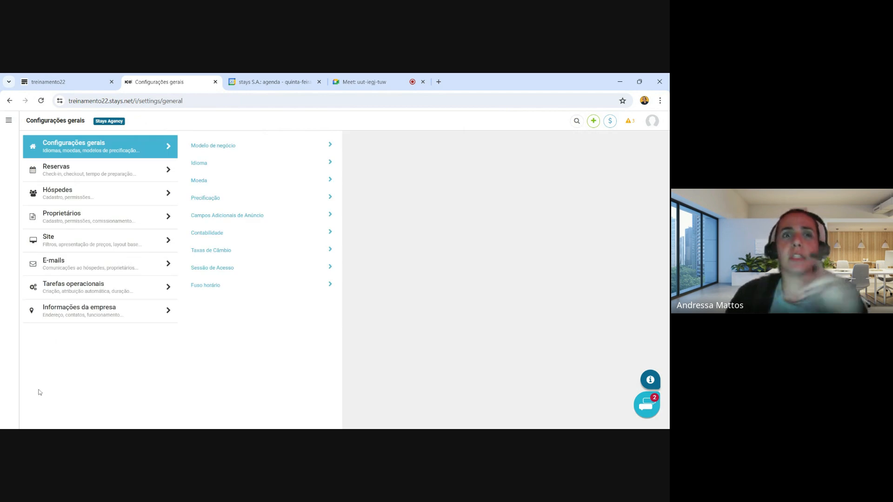
pyautogui.click(257, 199)
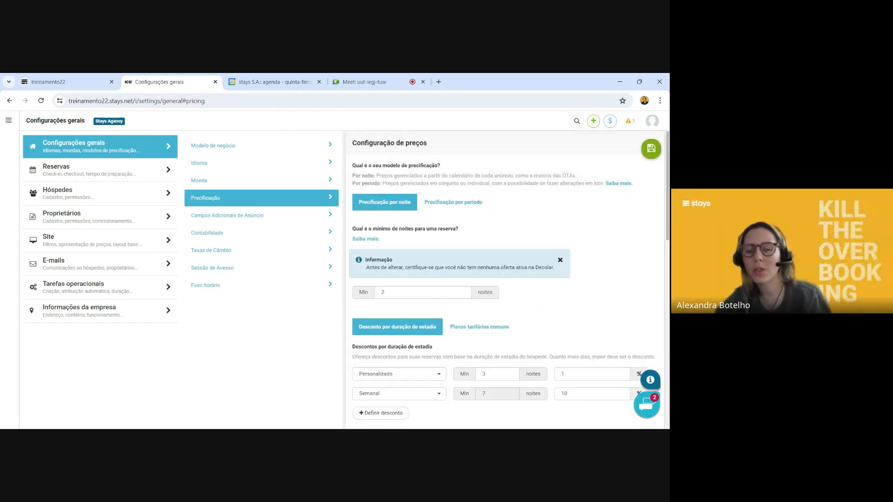
pyautogui.click(650, 148)
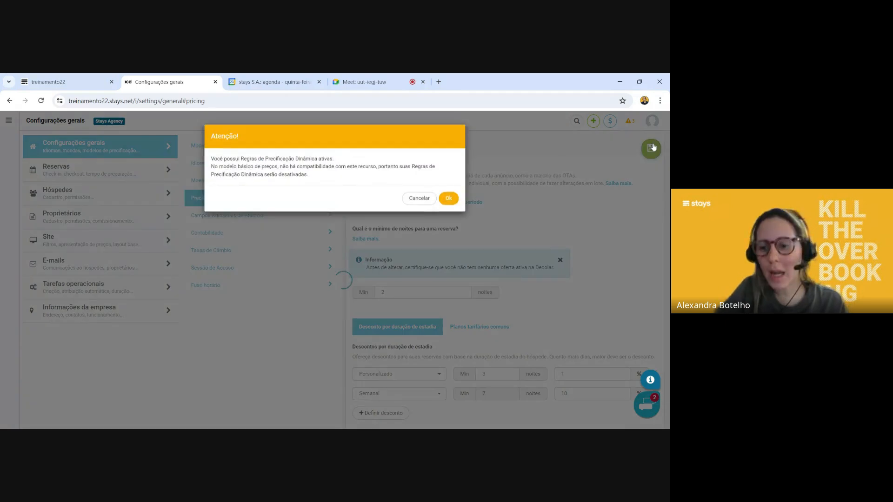
pyautogui.click(448, 198)
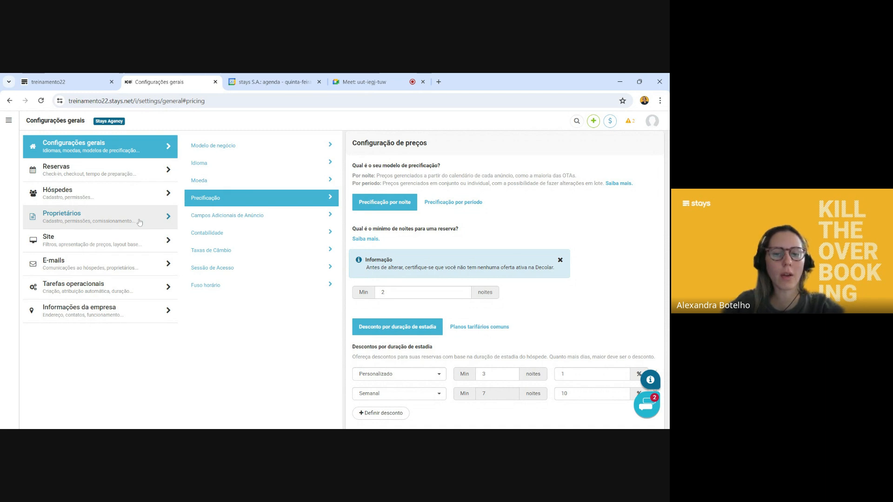
# Open the accommodations list and expand Prédio Copacabana to view its listings.
pyautogui.moveTo(4, 132)
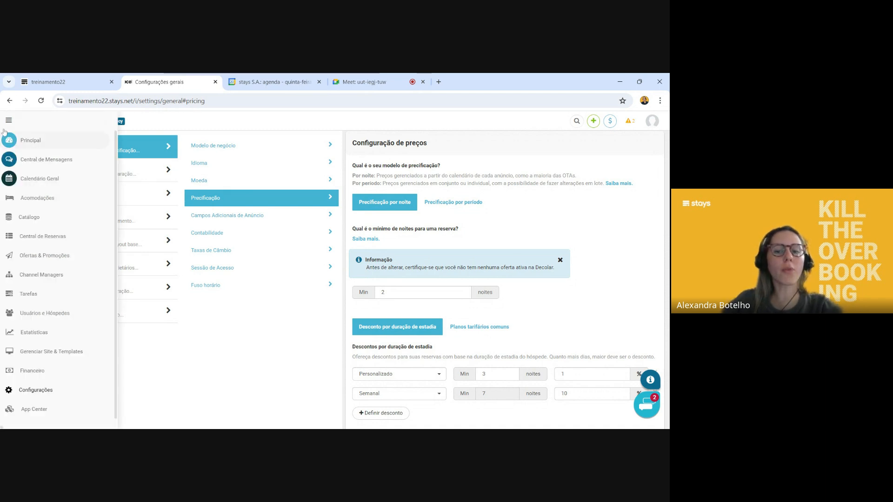
pyautogui.click(60, 204)
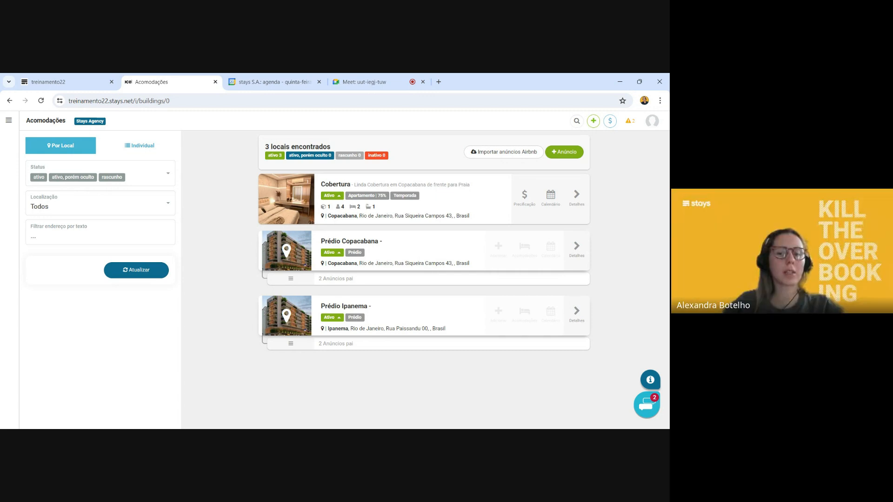
pyautogui.click(293, 280)
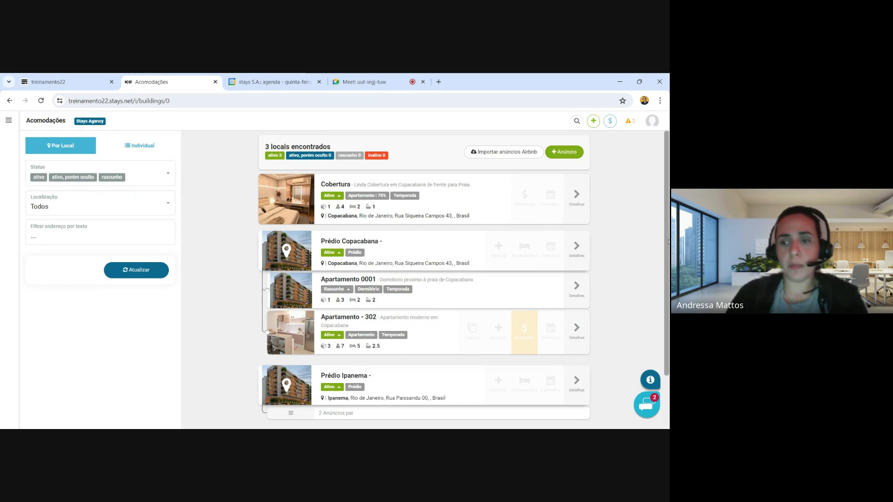
pyautogui.scroll(-1, 668, 257)
pyautogui.scroll(-1, 668, 257)
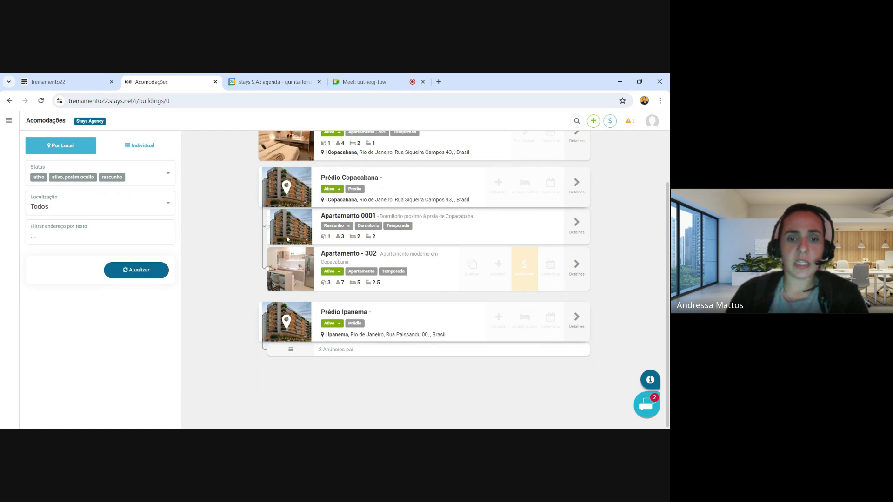
# Review the rate group form for Apartamento - 302, including its group name, parent and child fields, and close it without saving.
pyautogui.click(497, 272)
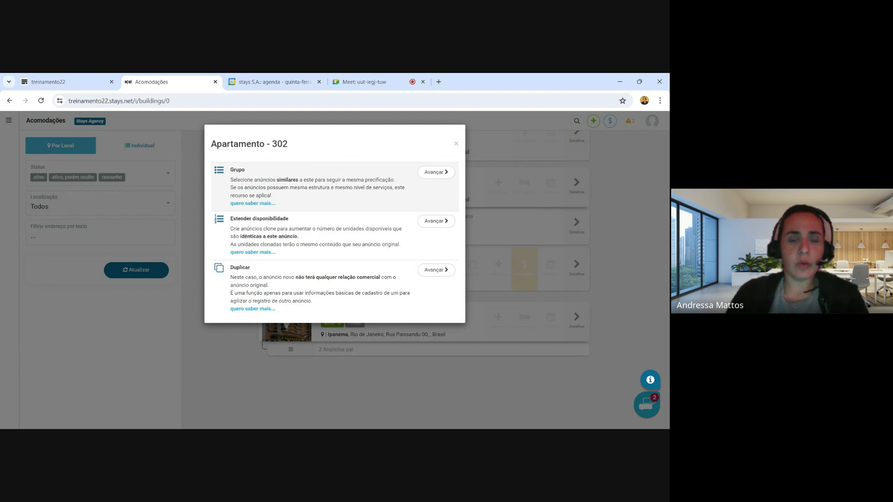
pyautogui.click(437, 175)
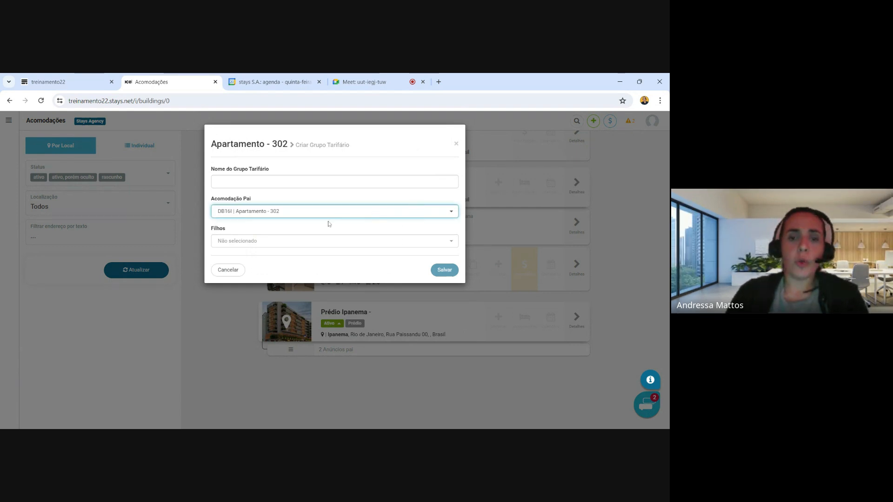
pyautogui.click(354, 246)
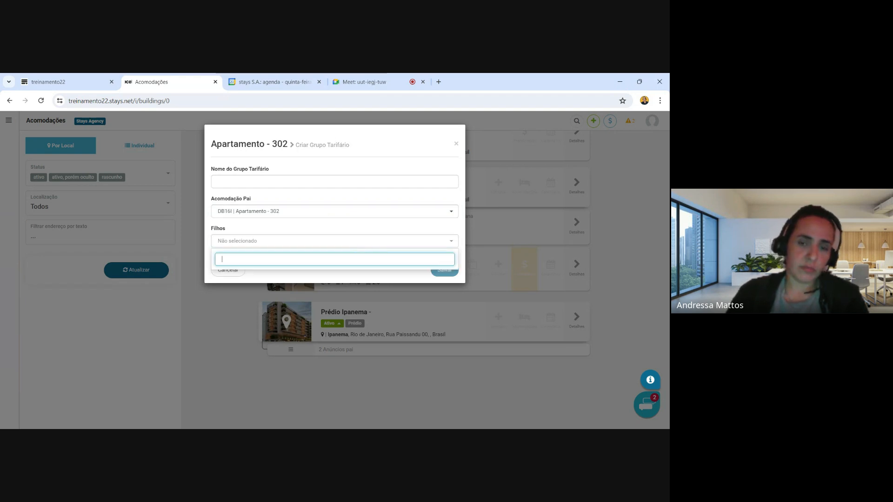
pyautogui.click(335, 179)
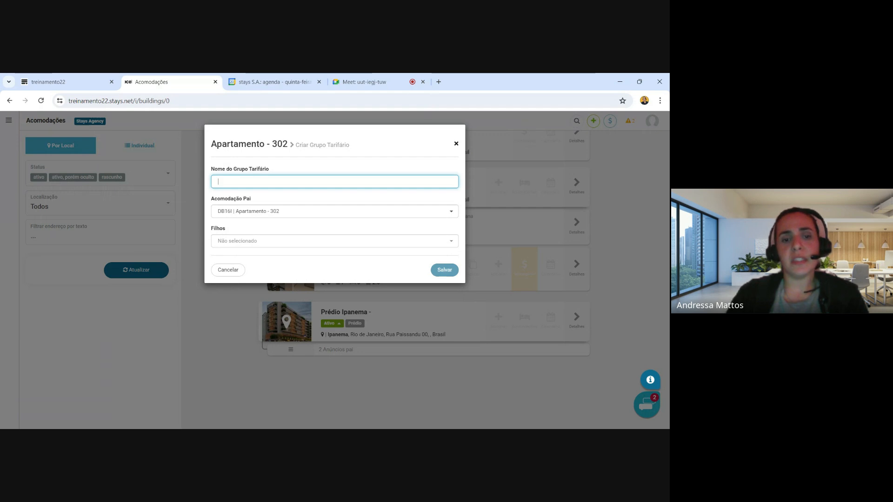
pyautogui.click(235, 210)
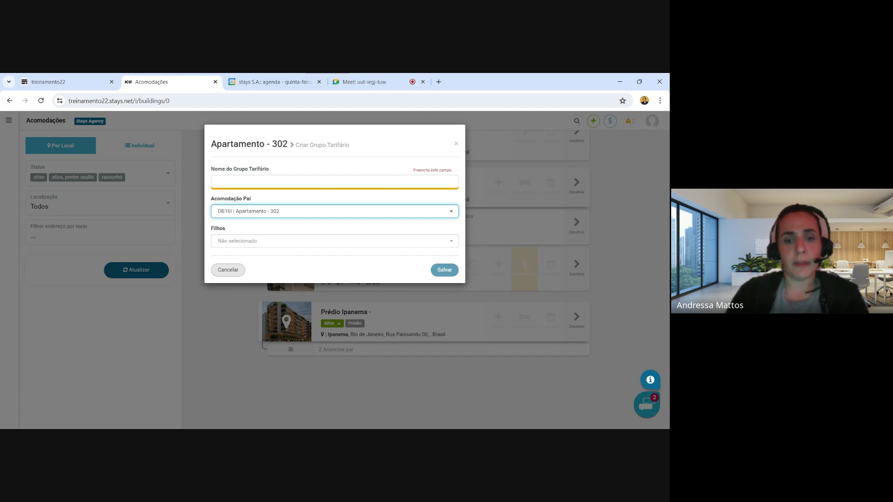
pyautogui.click(232, 272)
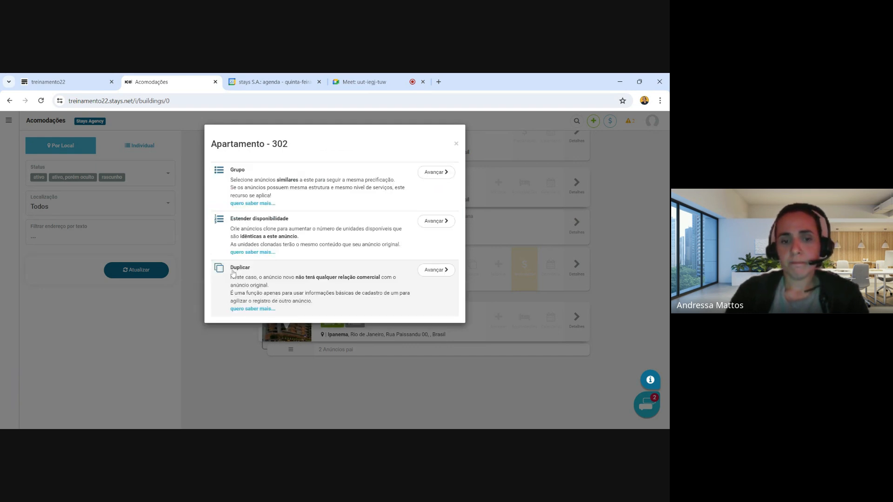
pyautogui.click(456, 143)
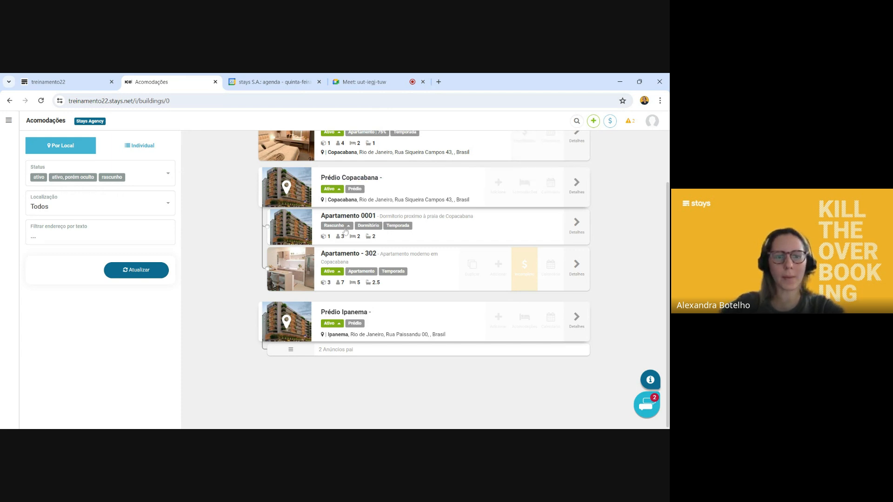
pyautogui.click(304, 203)
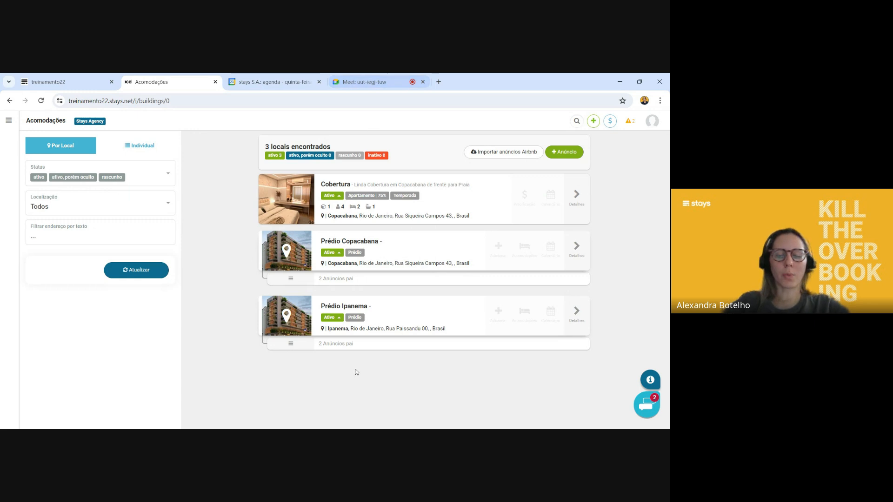
# Switch to the Google Meet call and stop the screen presentation.
pyautogui.click(363, 81)
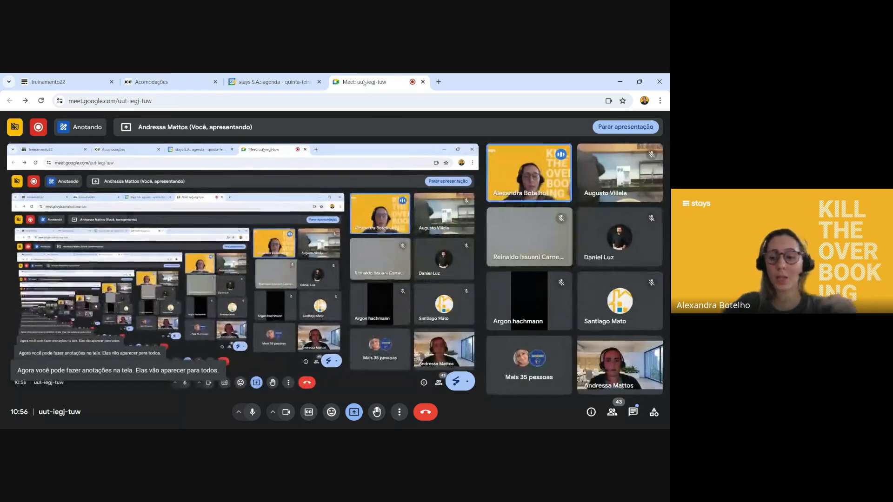
pyautogui.click(353, 412)
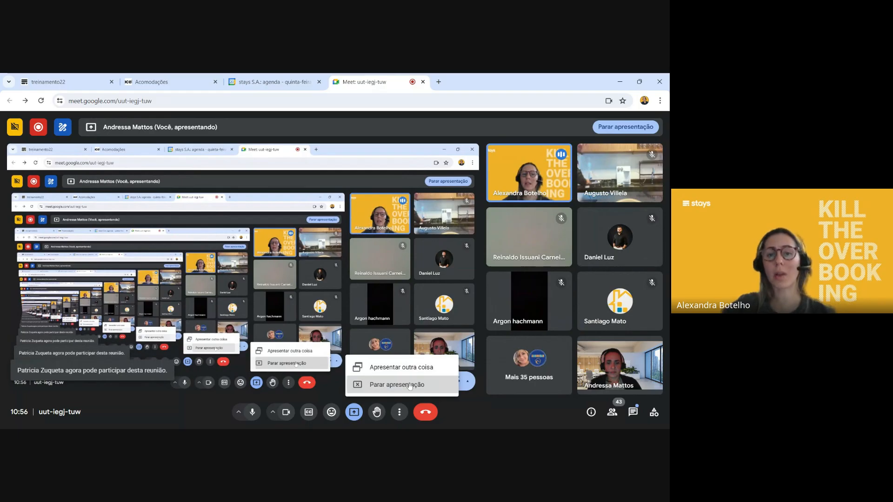
pyautogui.click(409, 386)
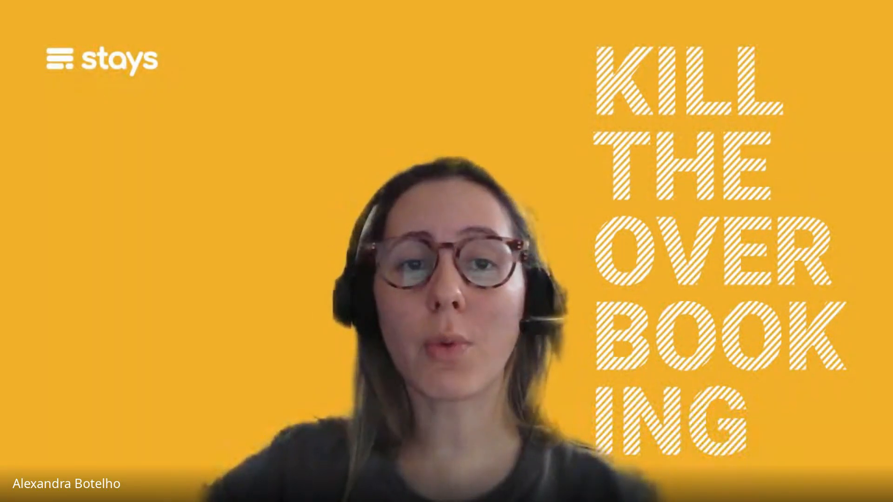